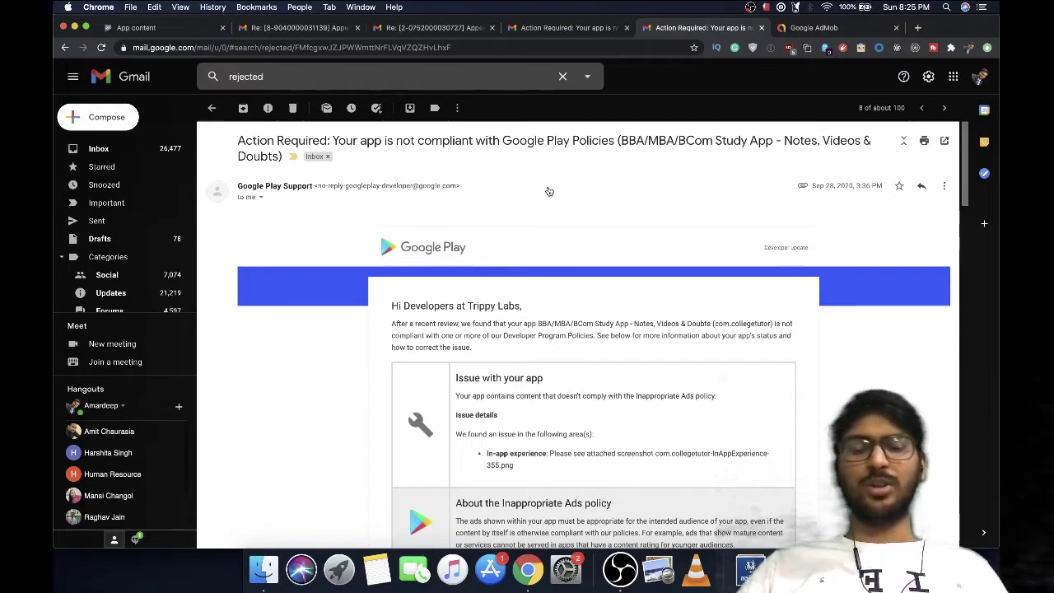
# - Review the subject line and overview of the Google Play policy rejection email for the BBA/MBA/BCom Study App
pyautogui.scroll(-1, 549, 189)
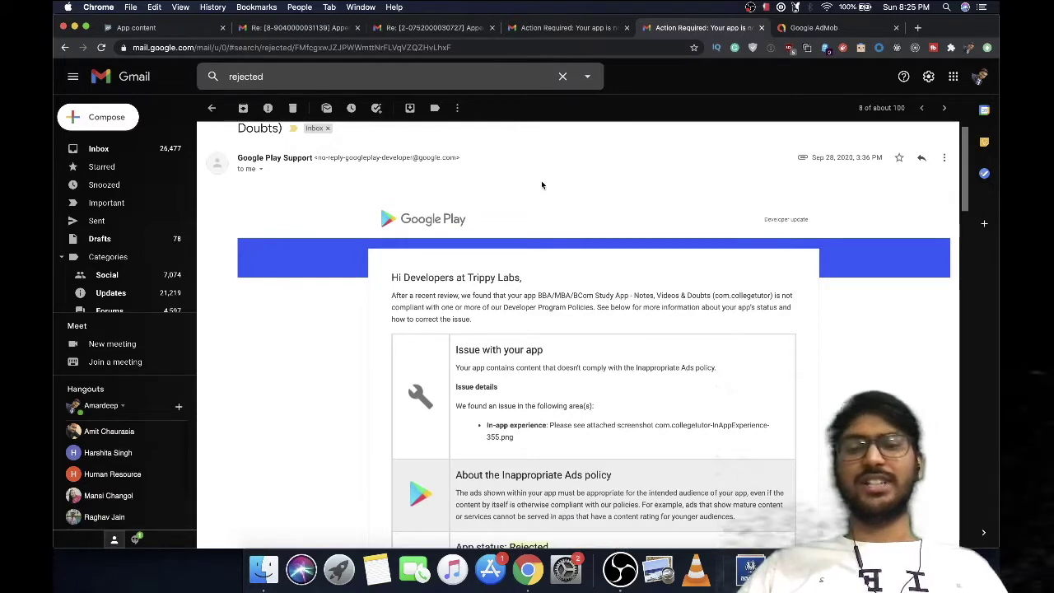
pyautogui.scroll(-1, 541, 185)
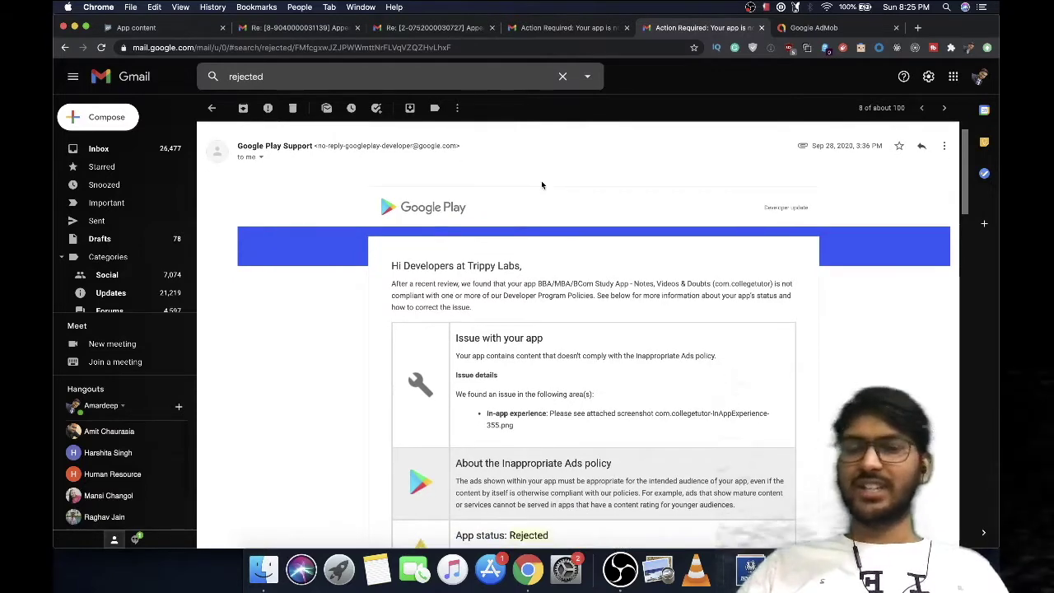
pyautogui.scroll(3, 541, 185)
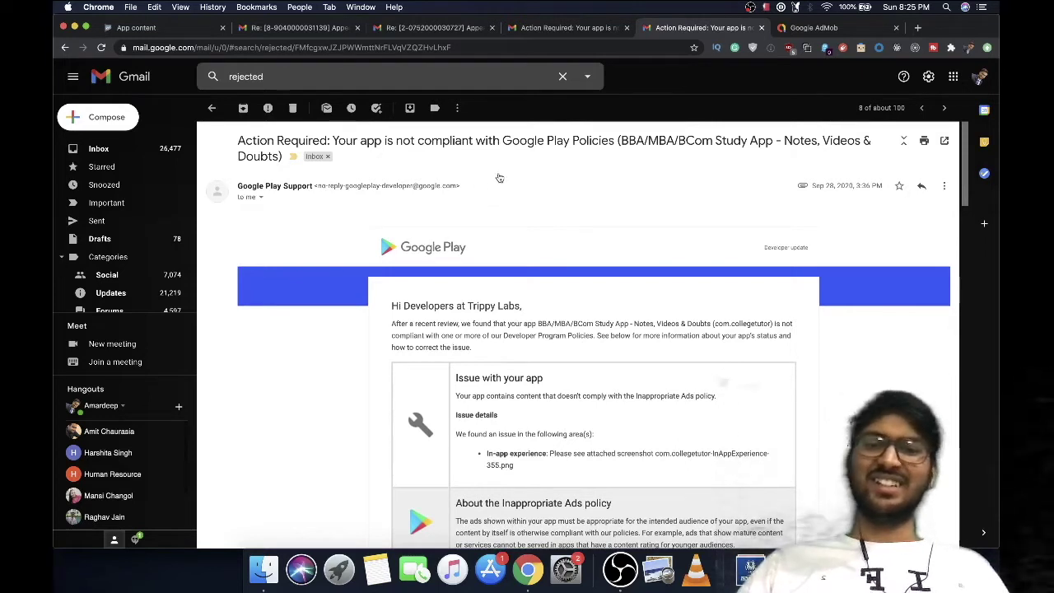
pyautogui.tripleClick(491, 147)
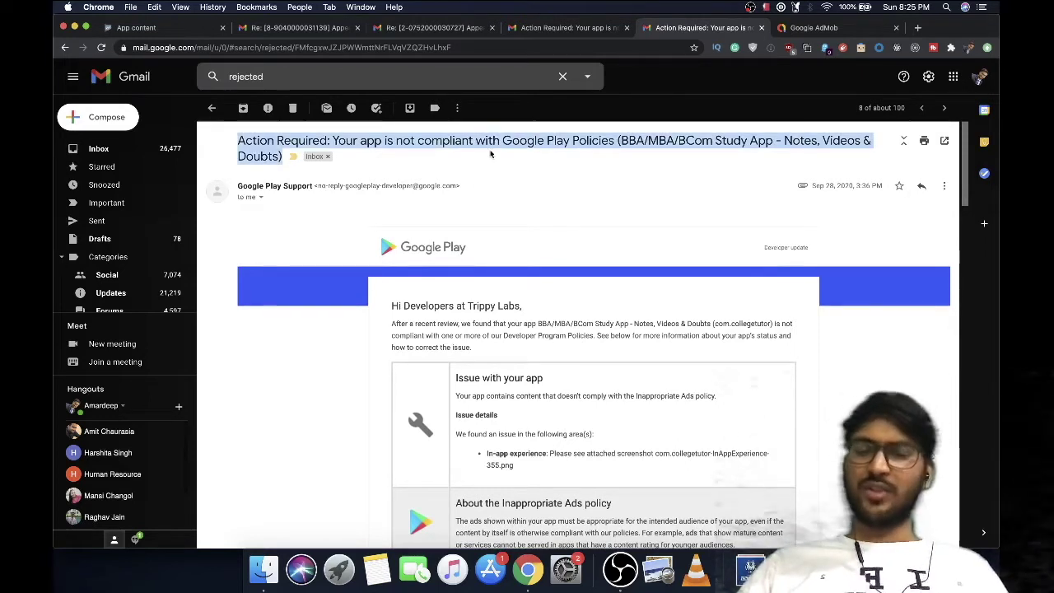
pyautogui.click(492, 154)
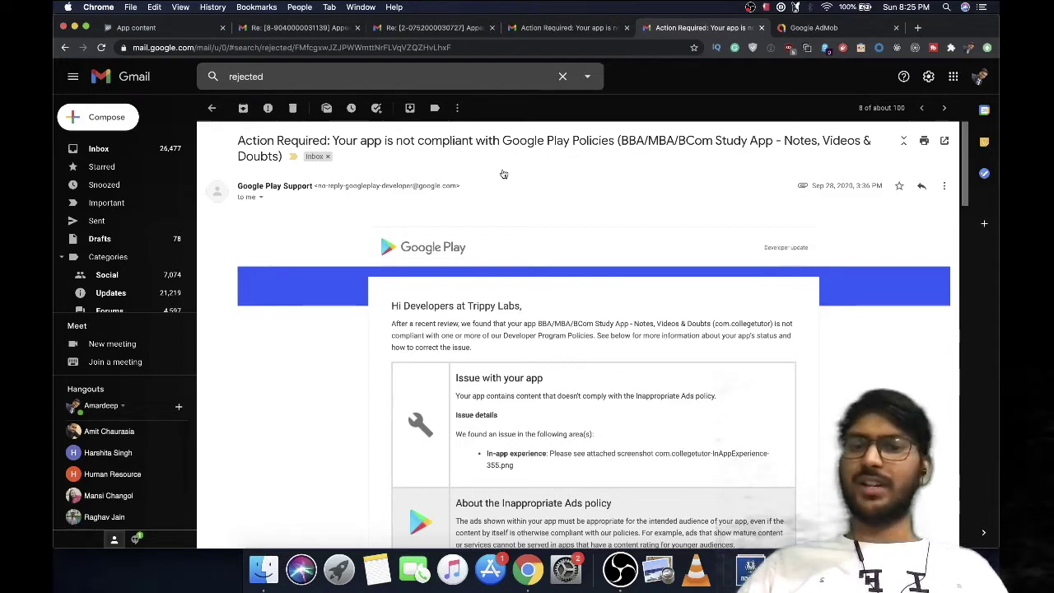
pyautogui.scroll(-1, 504, 174)
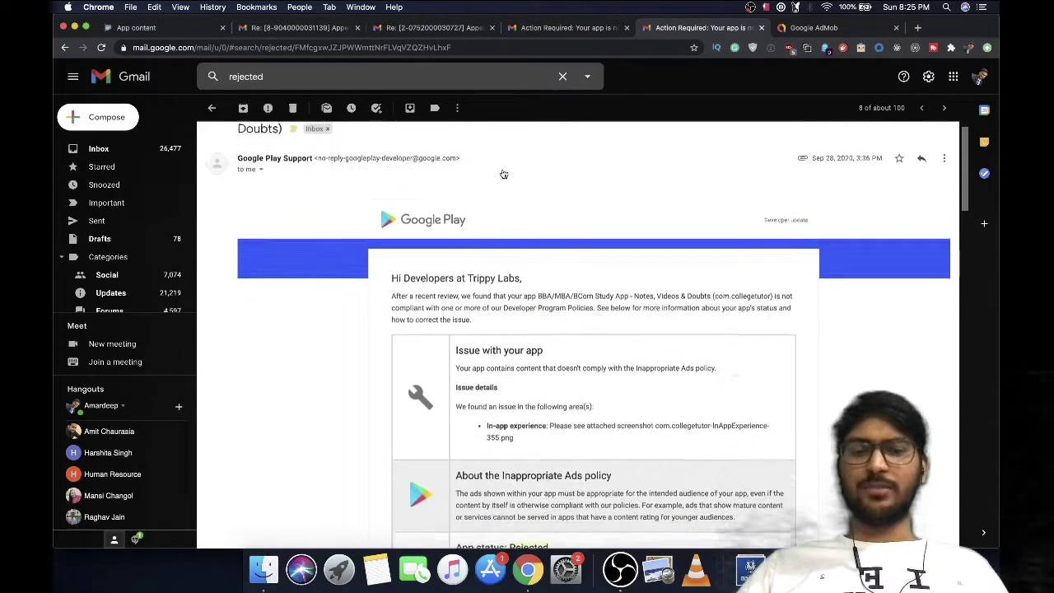
pyautogui.scroll(1, 504, 175)
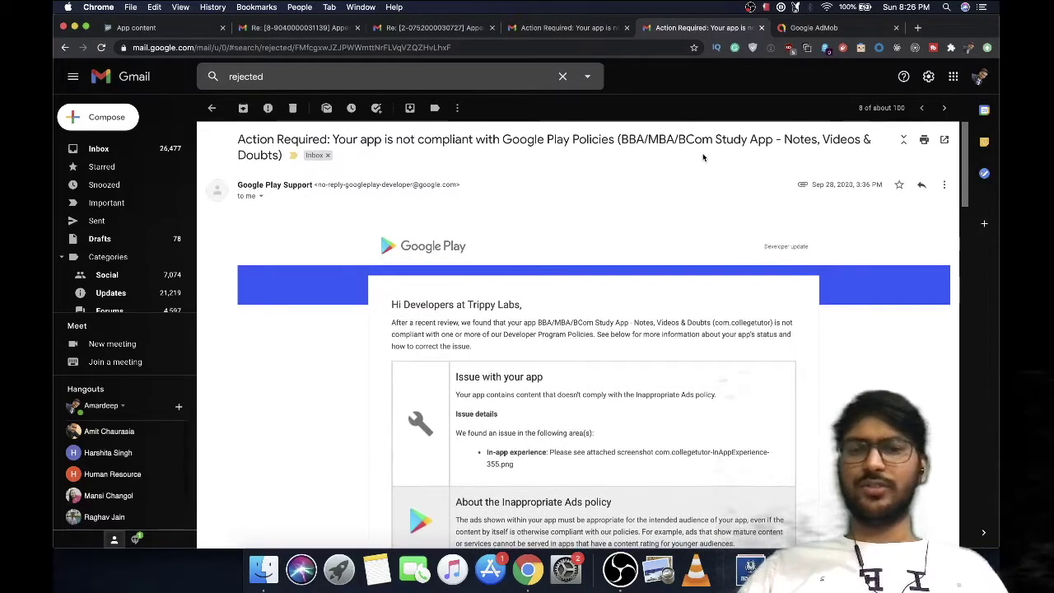
pyautogui.scroll(-3, 488, 383)
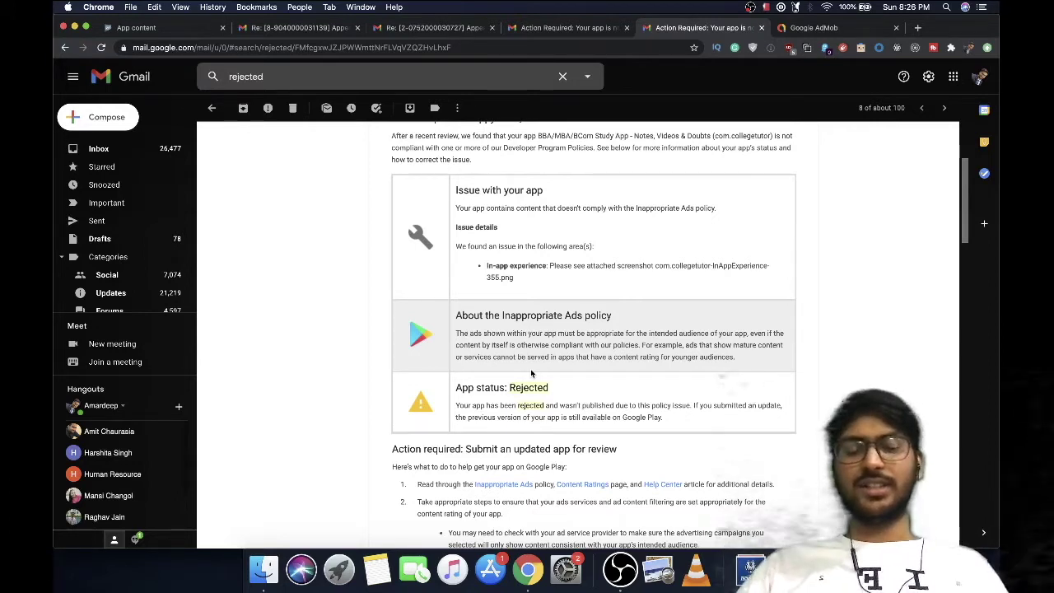
pyautogui.scroll(3, 531, 373)
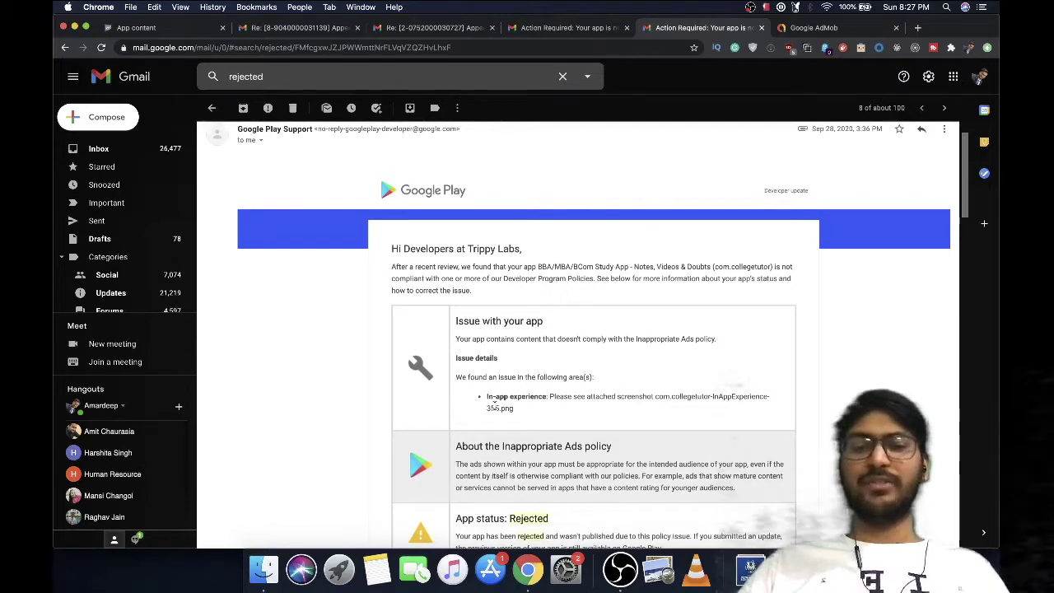
pyautogui.scroll(-1, 494, 402)
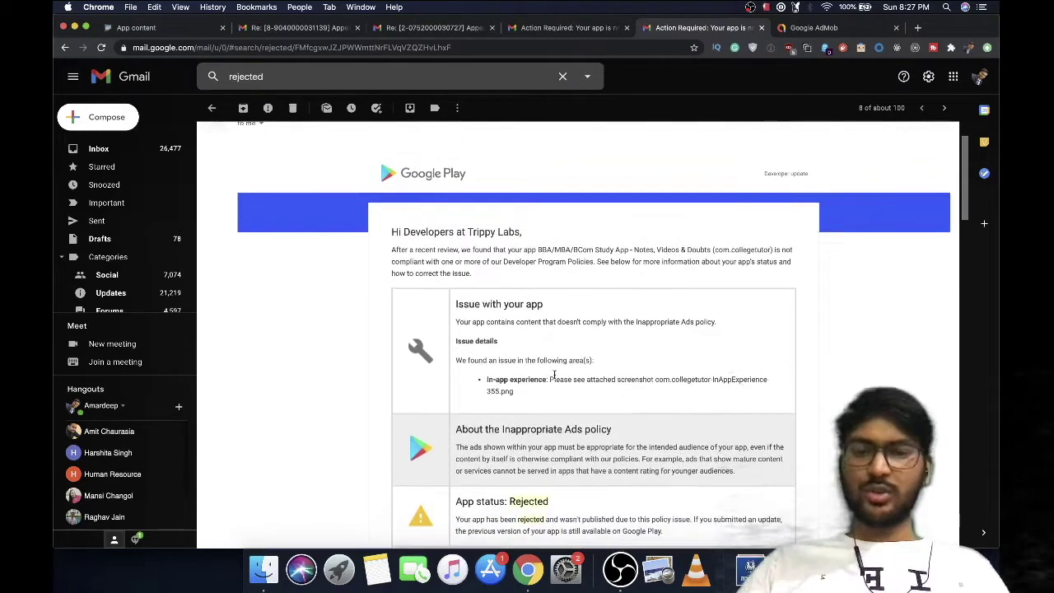
# - Read the Inappropriate Ads policy statement in the email's "Issue with your app" section, highlighting the key sentence
pyautogui.tripleClick(647, 322)
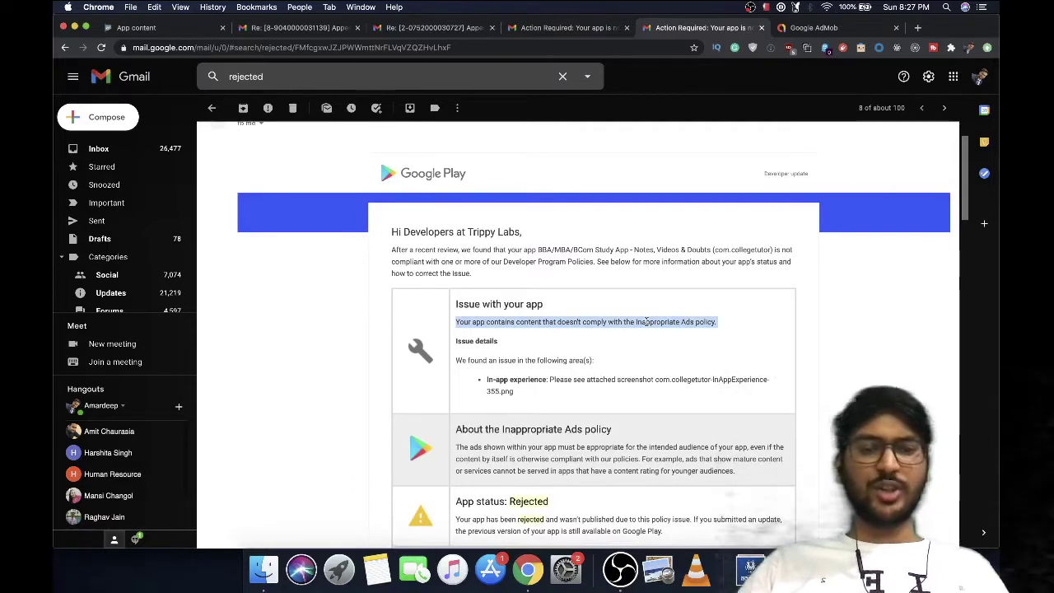
pyautogui.doubleClick(649, 323)
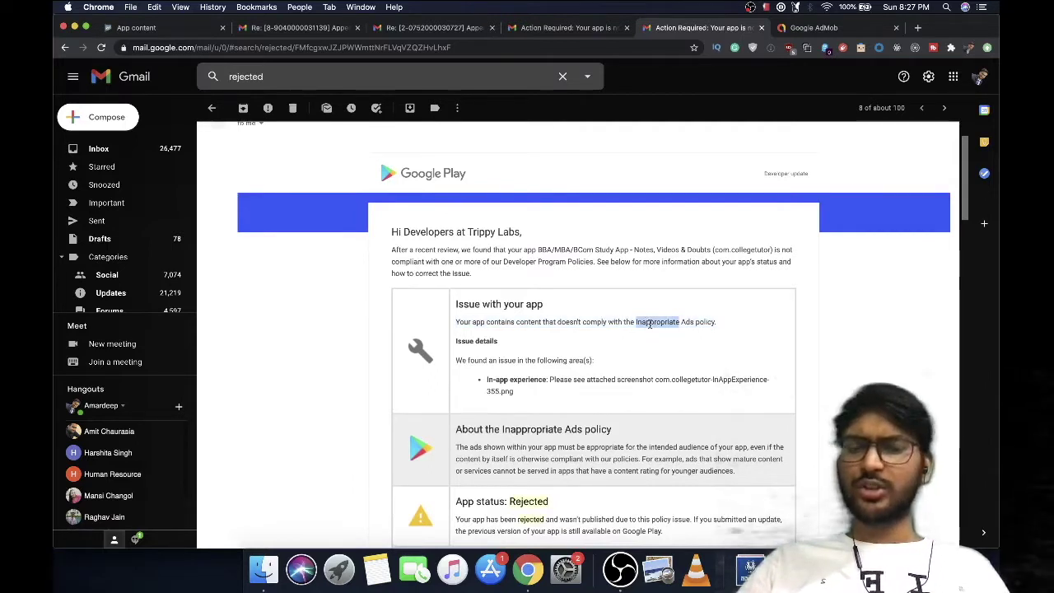
pyautogui.scroll(-1, 649, 326)
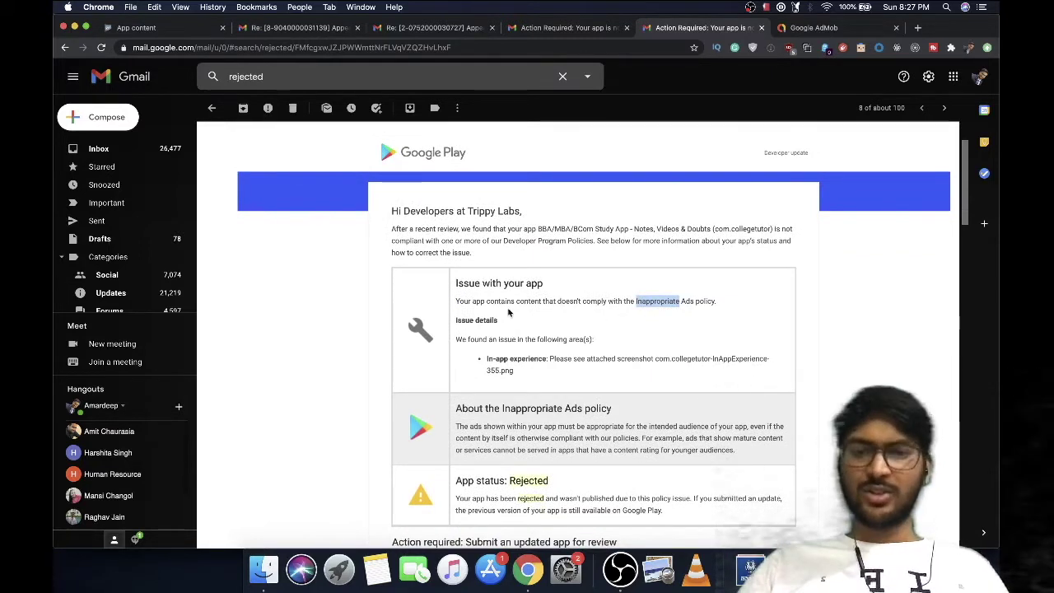
pyautogui.click(445, 271)
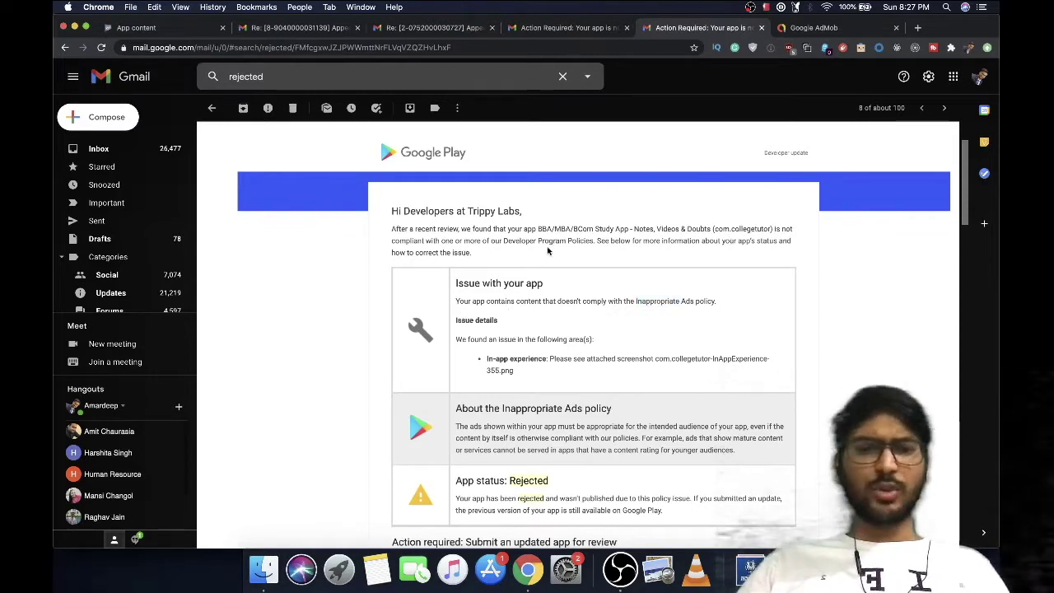
pyautogui.scroll(-1, 601, 250)
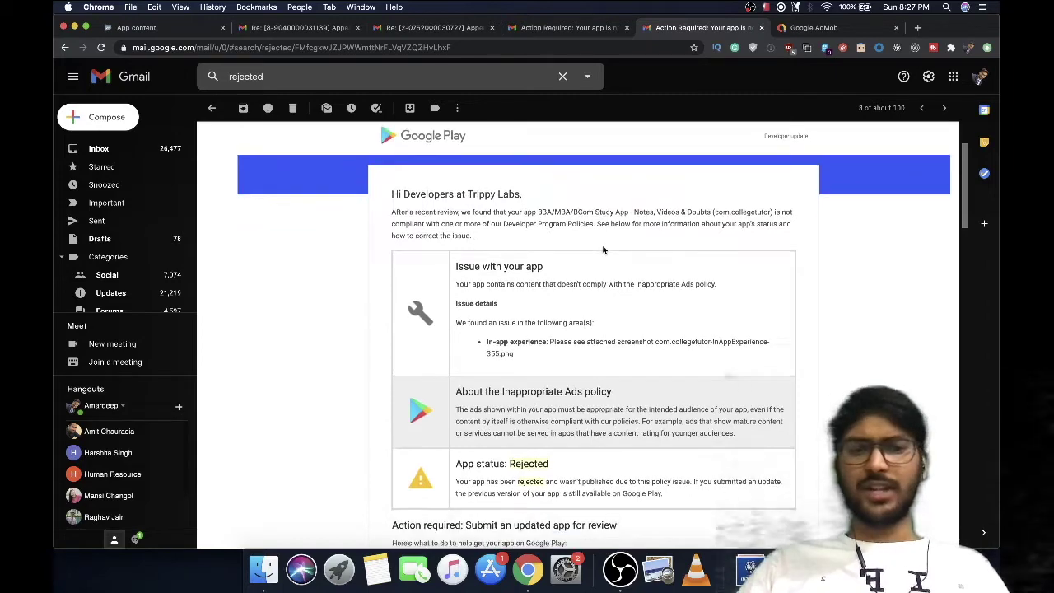
pyautogui.scroll(-4, 602, 250)
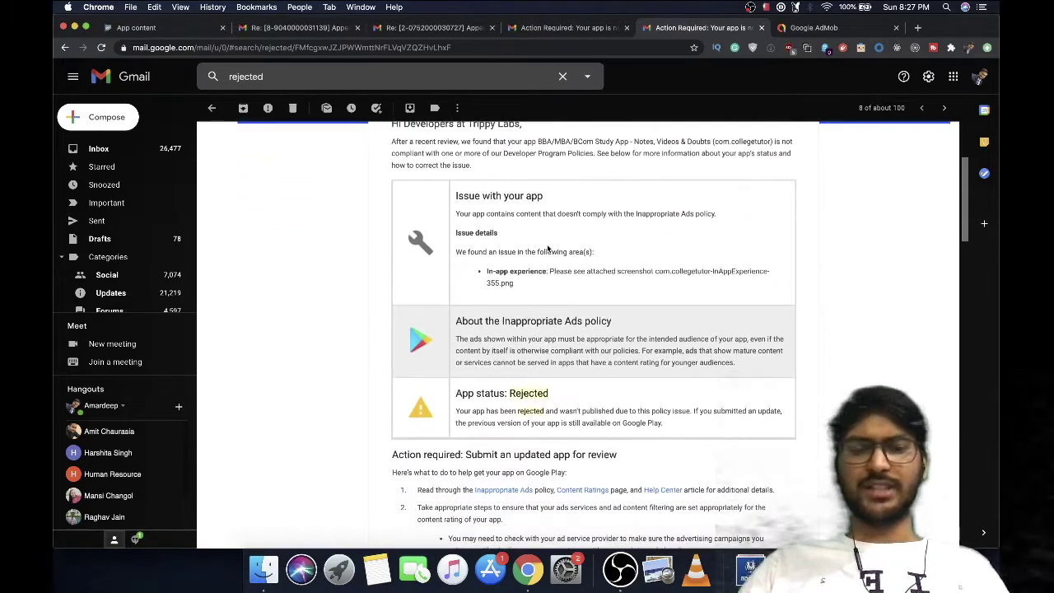
pyautogui.scroll(-1, 548, 249)
pyautogui.doubleClick(587, 200)
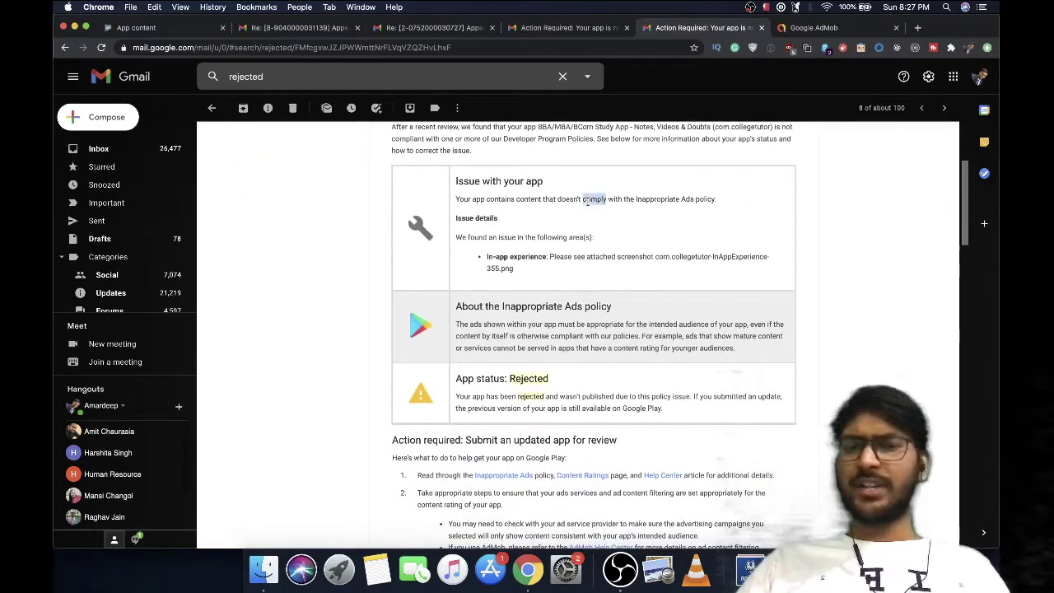
pyautogui.tripleClick(587, 200)
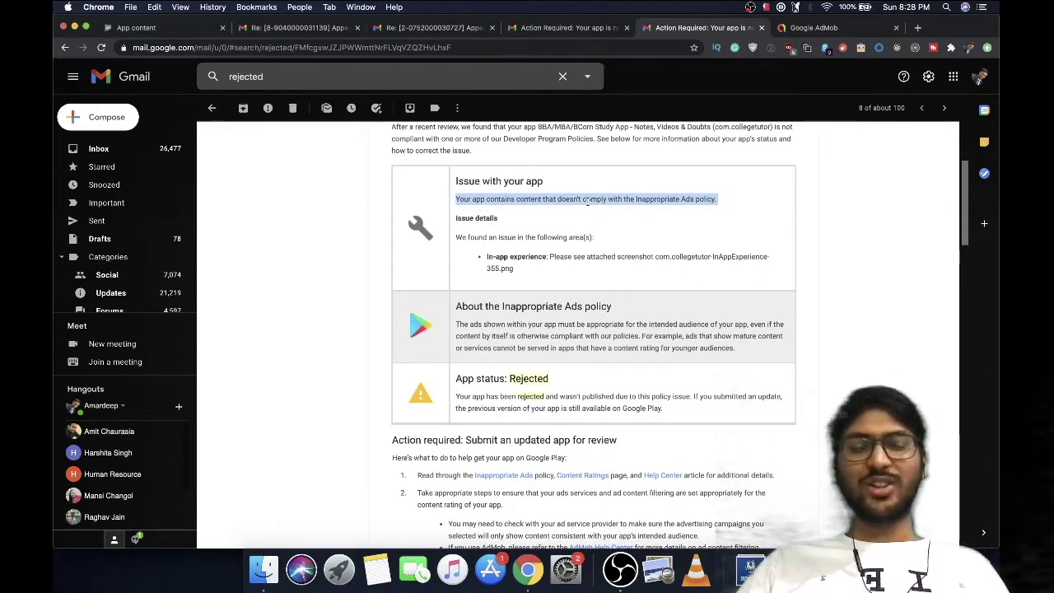
pyautogui.click(587, 202)
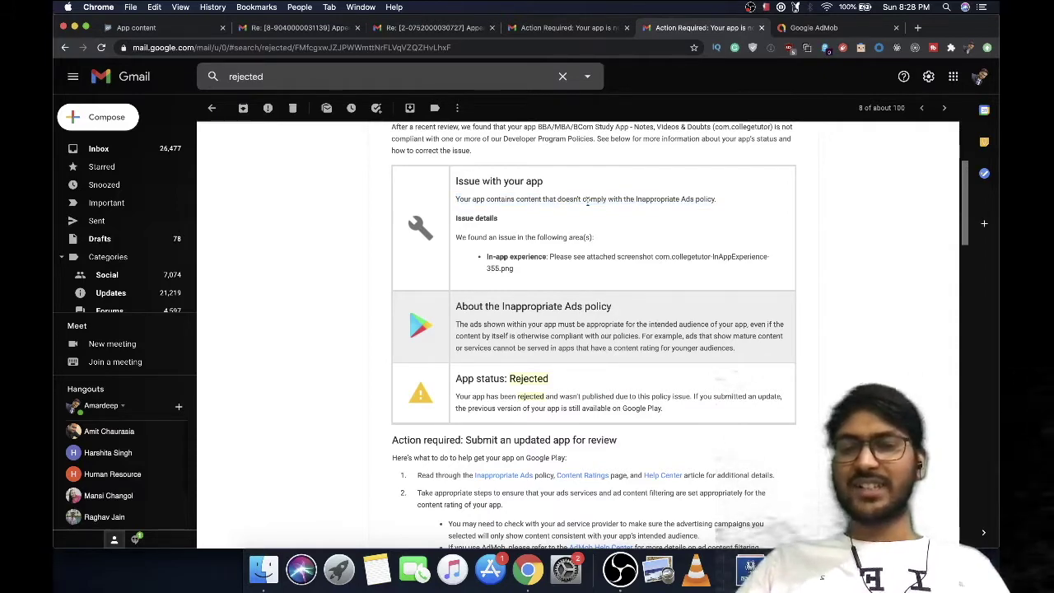
pyautogui.tripleClick(587, 200)
pyautogui.scroll(-1, 626, 205)
pyautogui.click(667, 210)
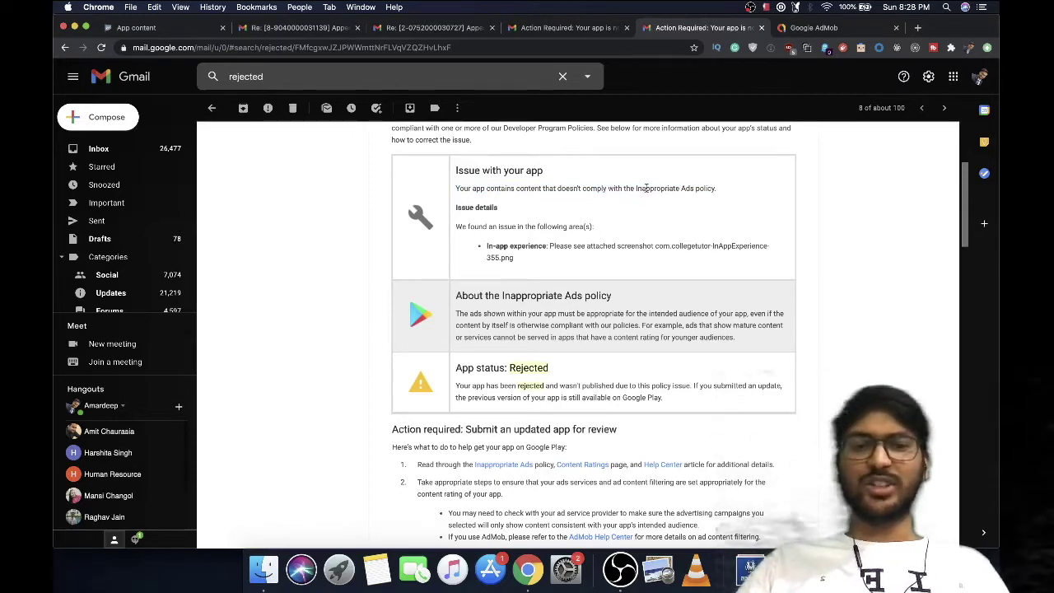
pyautogui.tripleClick(647, 188)
pyautogui.scroll(-1, 627, 215)
pyautogui.click(623, 237)
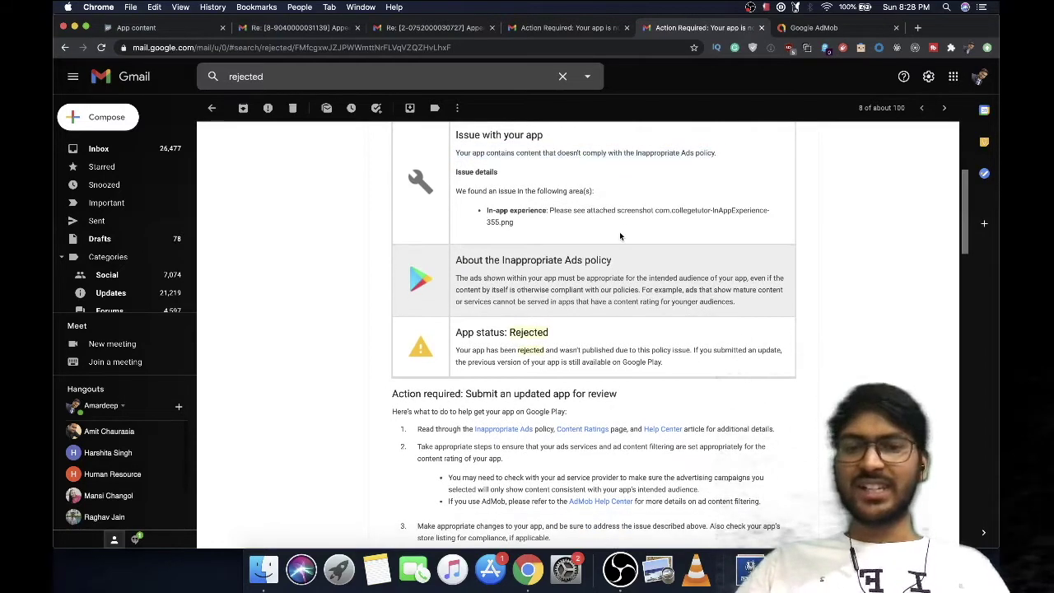
# - View the in-app experience screenshot attached to the first rejection message, and close the preview
pyautogui.scroll(-1, 568, 242)
pyautogui.scroll(-2, 568, 242)
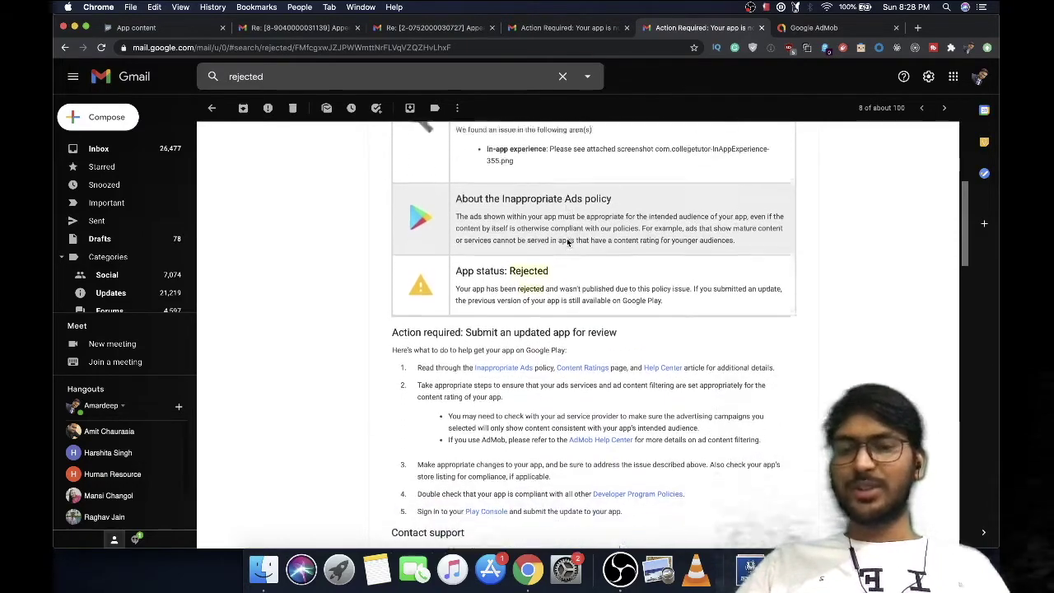
pyautogui.scroll(-1, 567, 242)
pyautogui.scroll(-5, 568, 243)
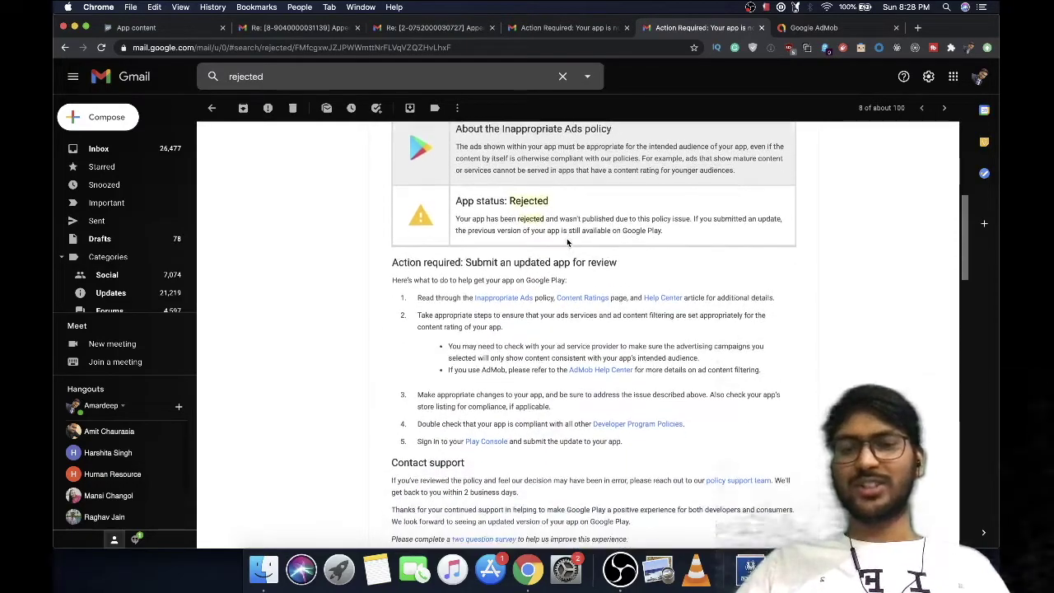
pyautogui.scroll(-10, 551, 295)
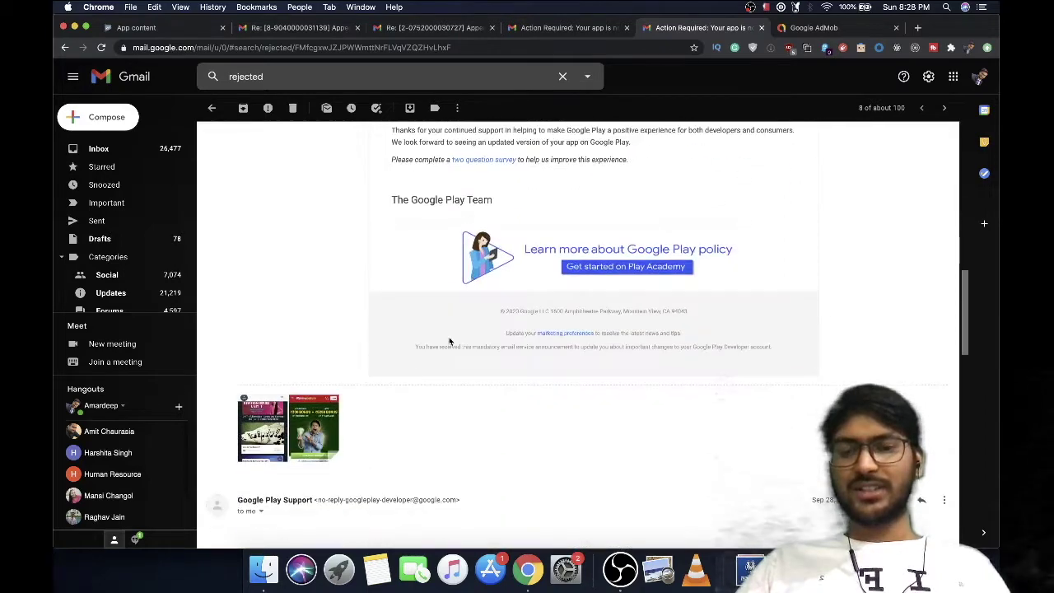
pyautogui.click(301, 347)
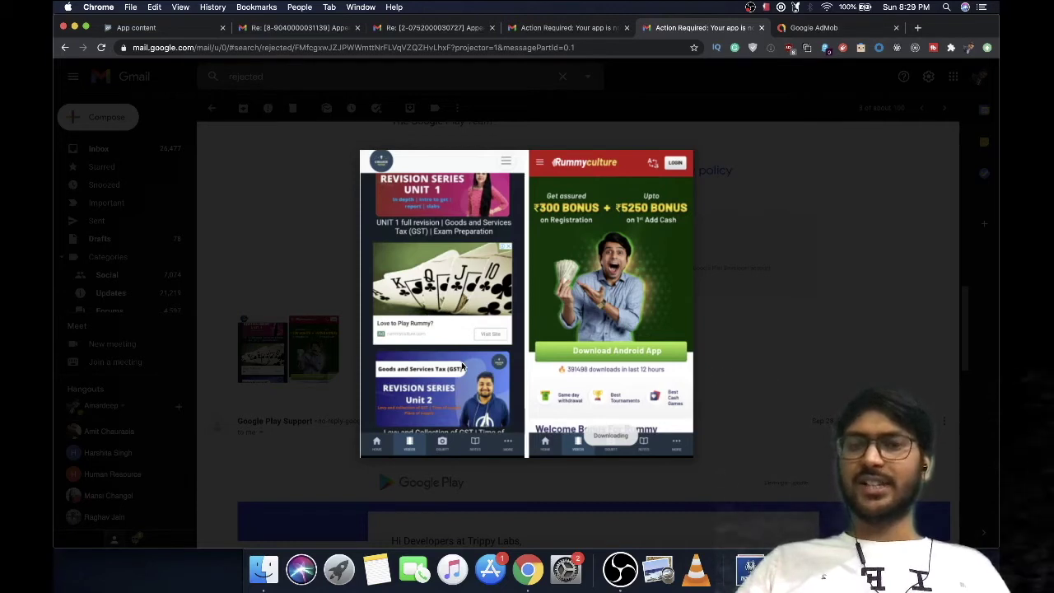
pyautogui.moveTo(353, 371)
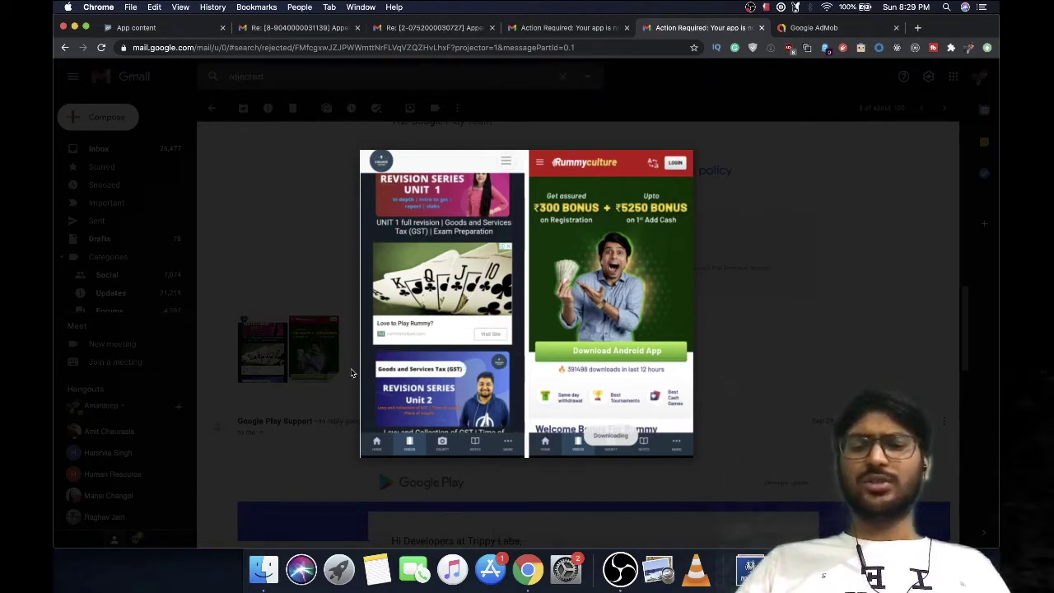
pyautogui.click(351, 373)
# - Examine the second Google Play rejection message in the thread, including its issue details, "About Google Play Policy" paragraph and required actions
pyautogui.scroll(5, 577, 364)
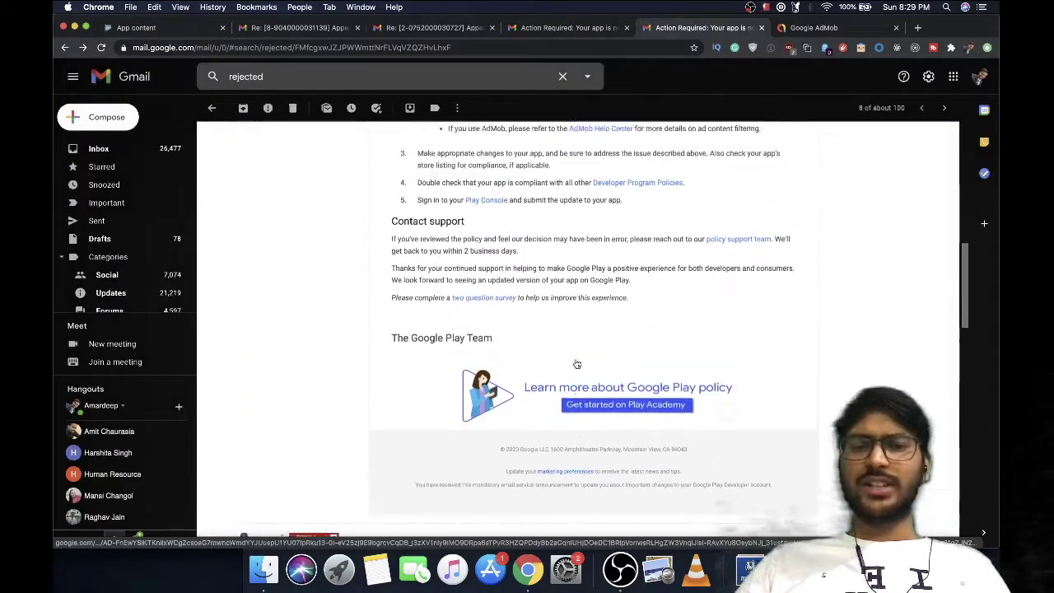
pyautogui.scroll(10, 576, 364)
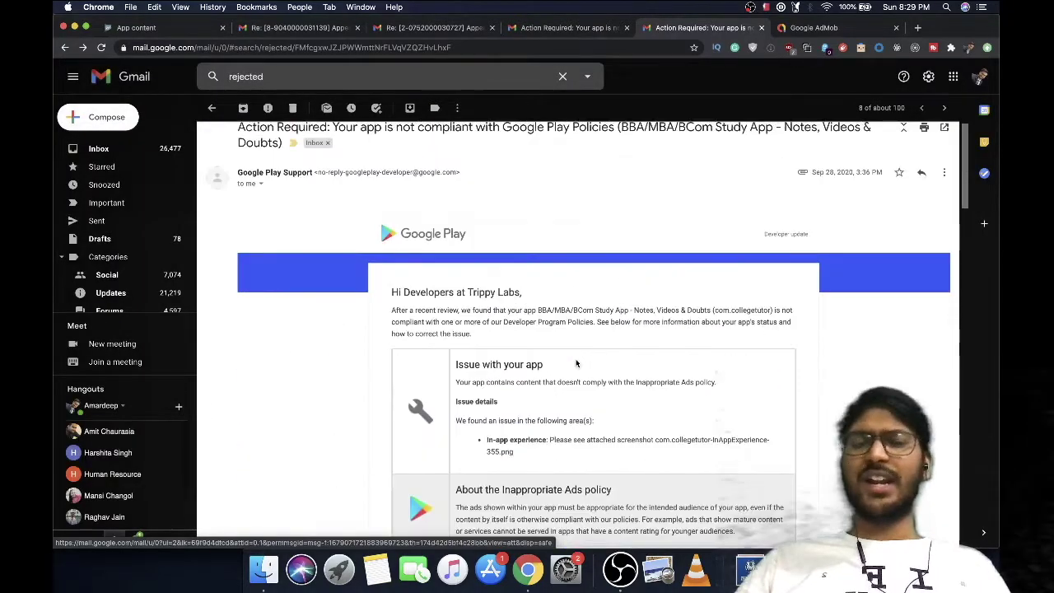
pyautogui.scroll(-6, 576, 364)
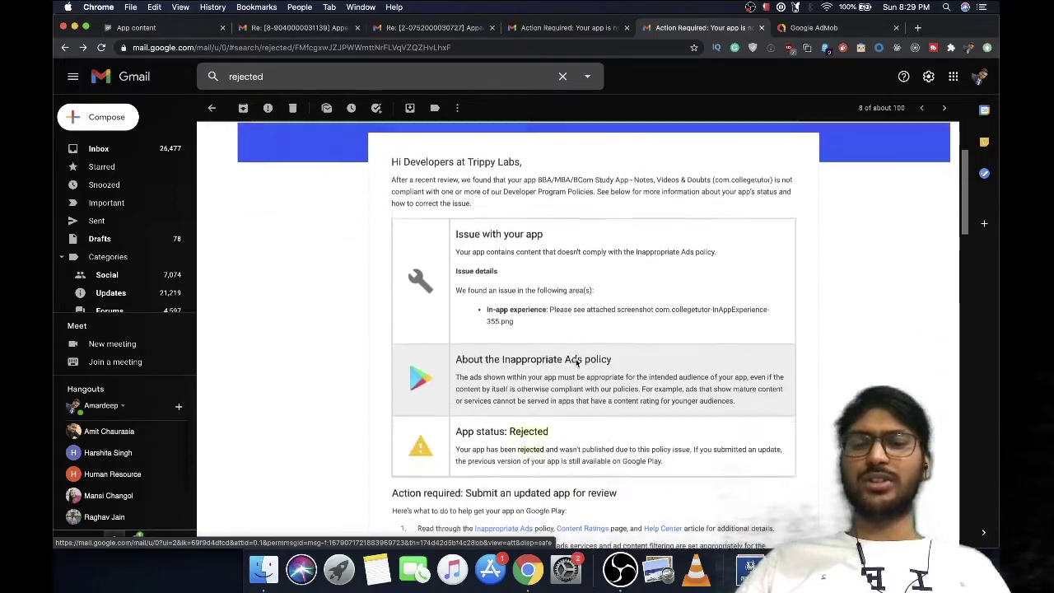
pyautogui.scroll(7, 577, 364)
pyautogui.scroll(-3, 576, 364)
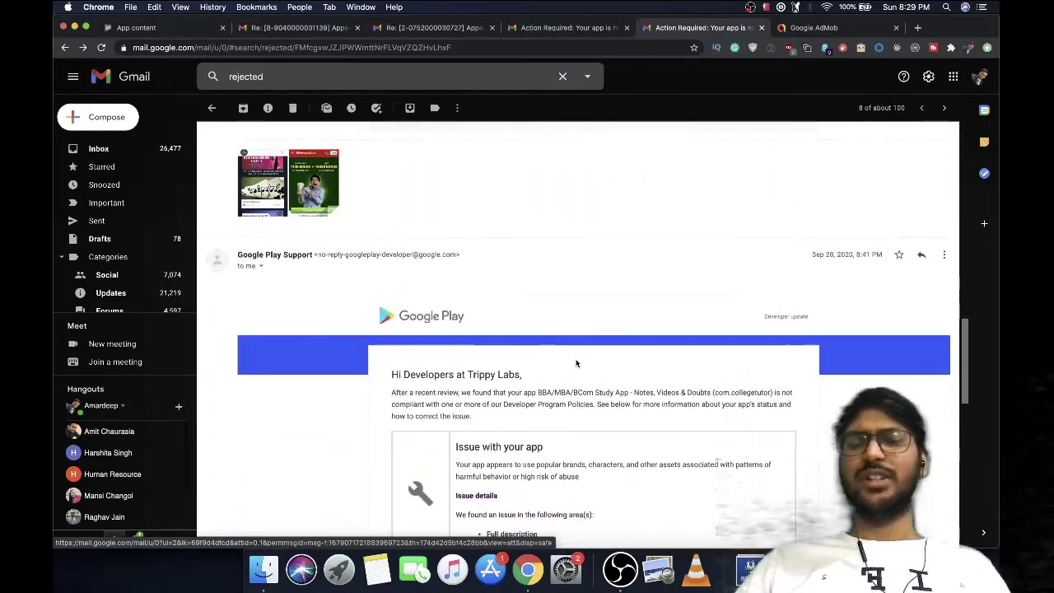
pyautogui.scroll(-4, 577, 364)
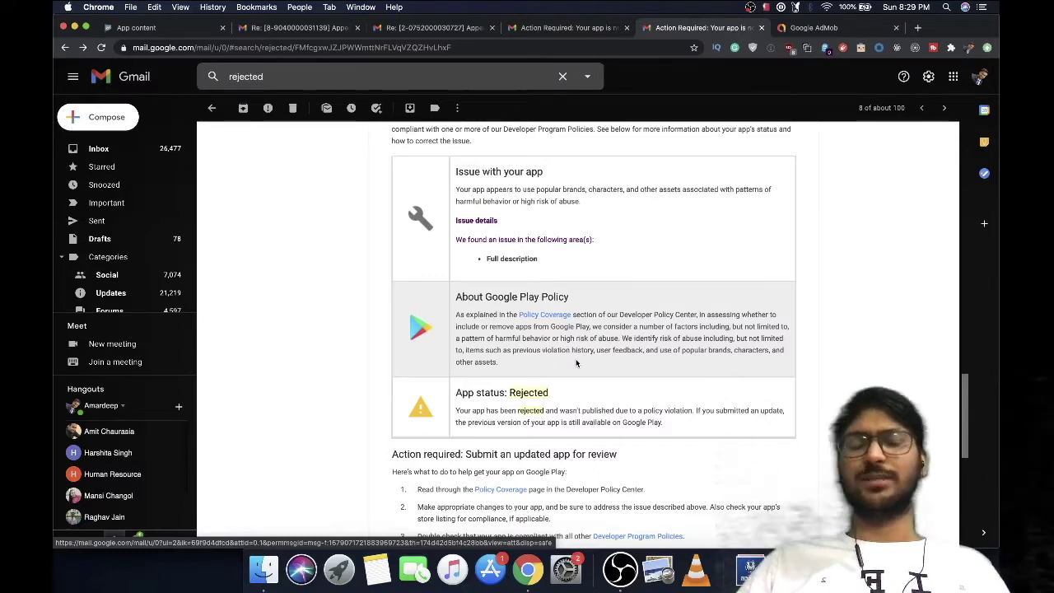
pyautogui.tripleClick(559, 352)
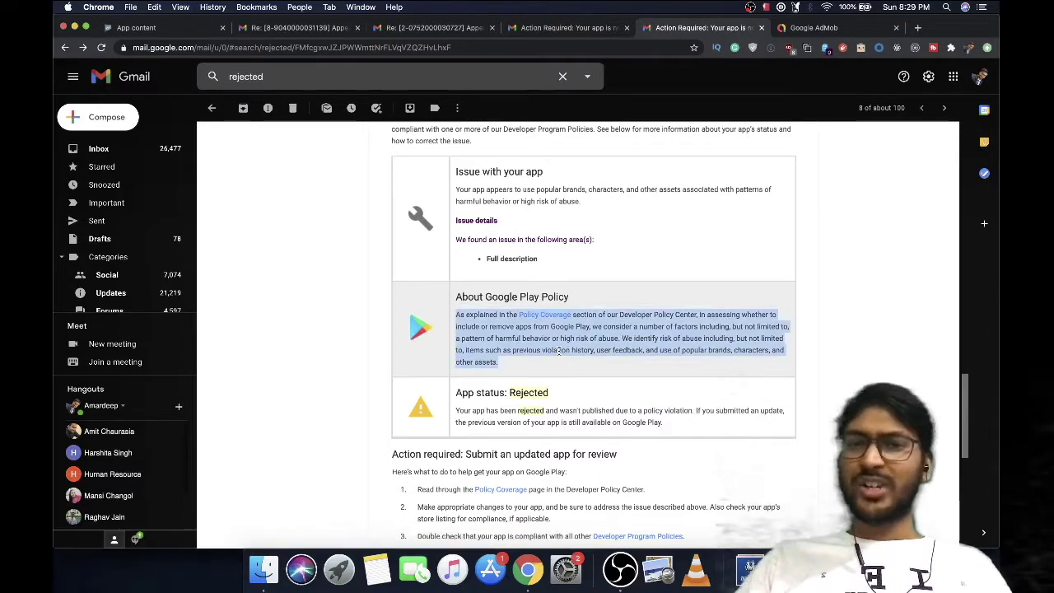
pyautogui.scroll(1, 656, 280)
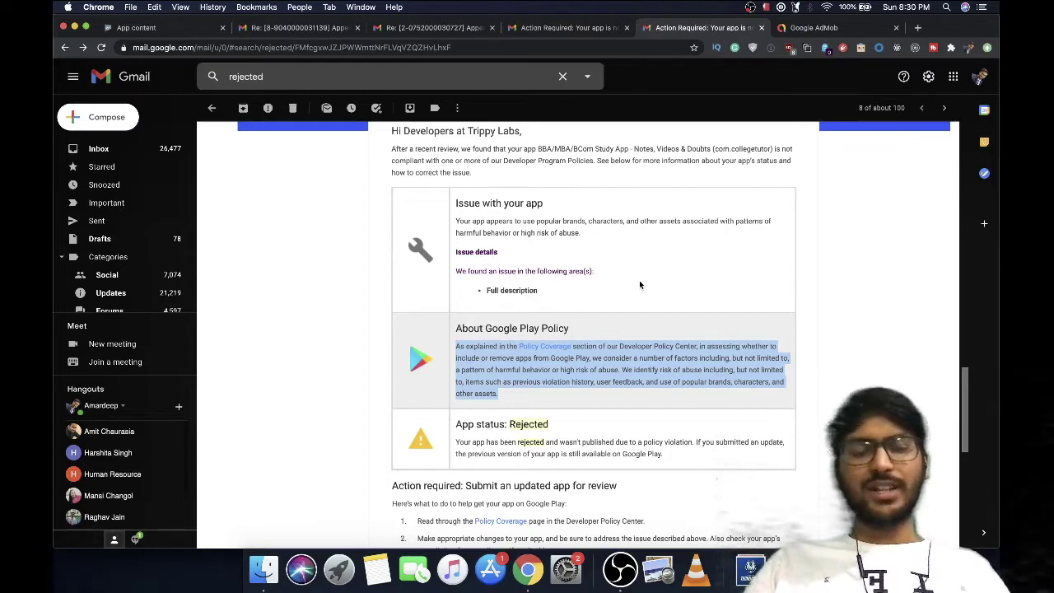
pyautogui.scroll(-1, 641, 285)
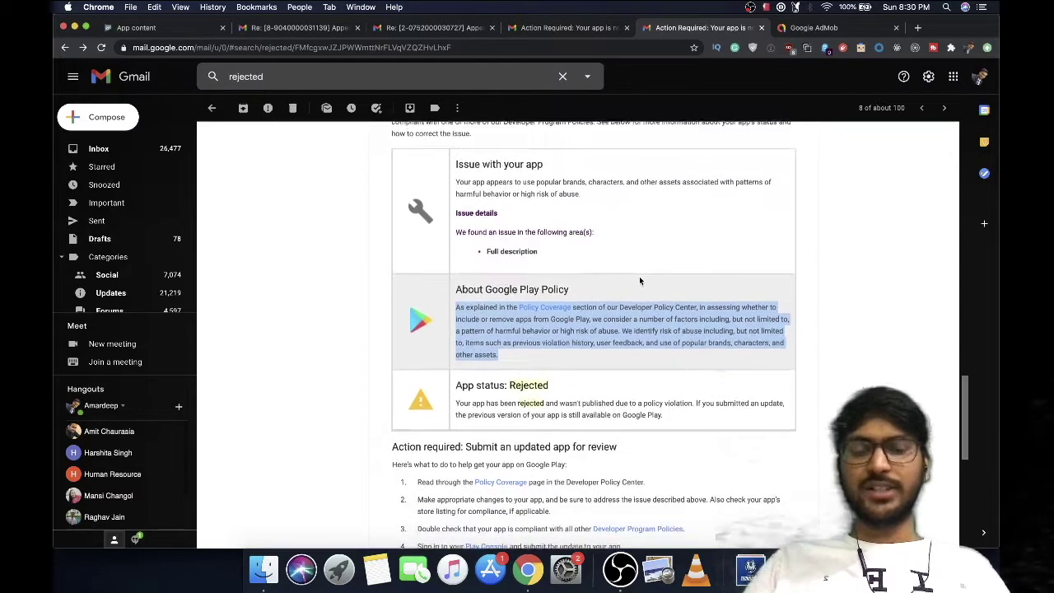
pyautogui.scroll(-3, 640, 281)
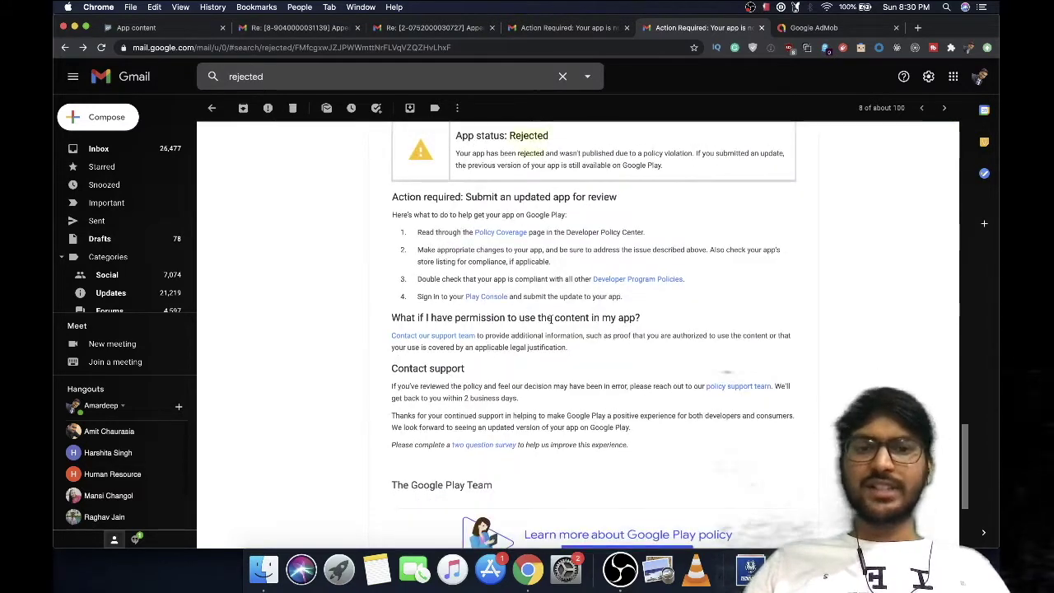
# - Reread the second rejection message's app status and issue details, including the statement about popular brands and the affected listing area
pyautogui.scroll(1, 537, 190)
pyautogui.tripleClick(497, 174)
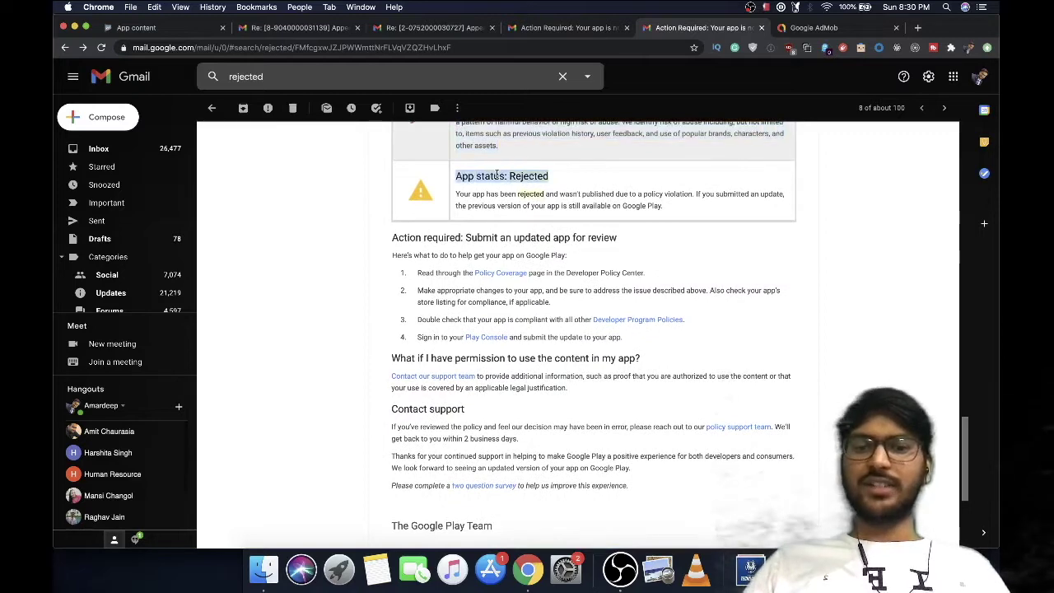
pyautogui.scroll(3, 505, 308)
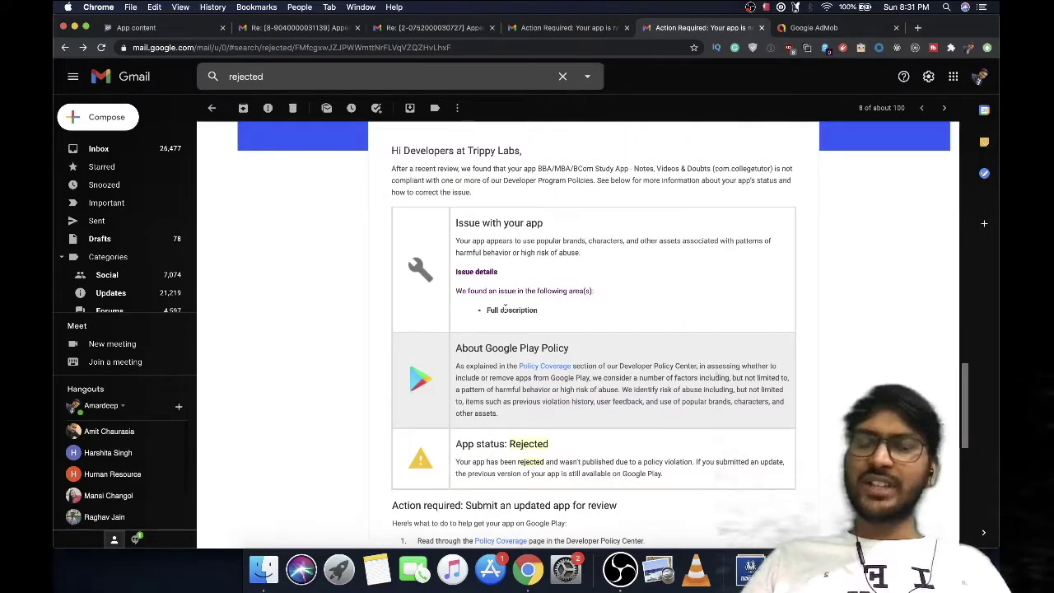
pyautogui.scroll(-1, 506, 310)
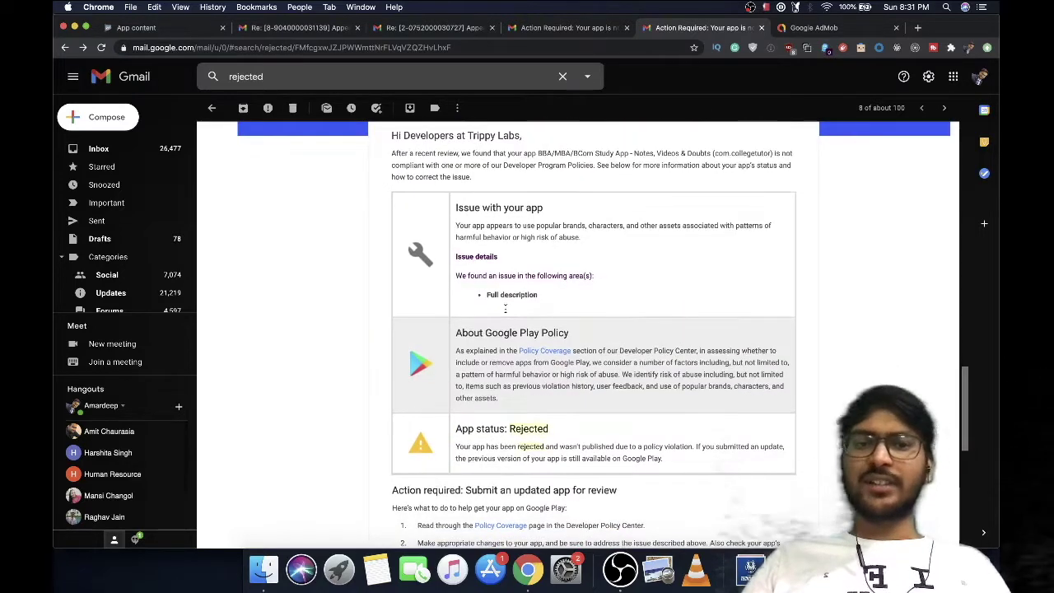
pyautogui.tripleClick(522, 241)
pyautogui.click(521, 241)
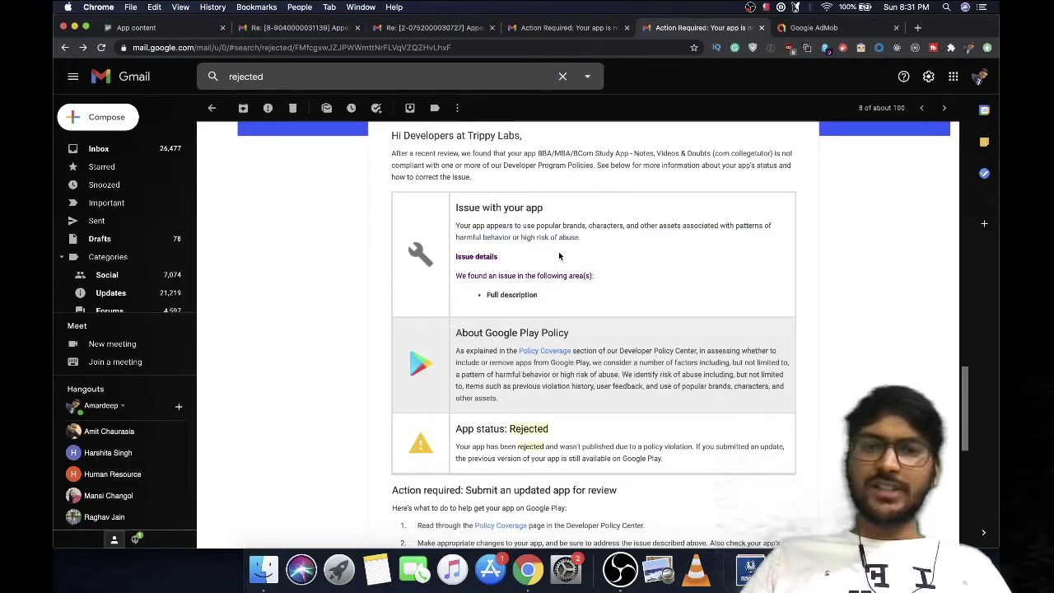
# - Open the email's "Contact our support team" appeal form, review its fields, highlight the DMCA and trademark notice, and close the form
pyautogui.scroll(-4, 590, 286)
pyautogui.scroll(-12, 590, 287)
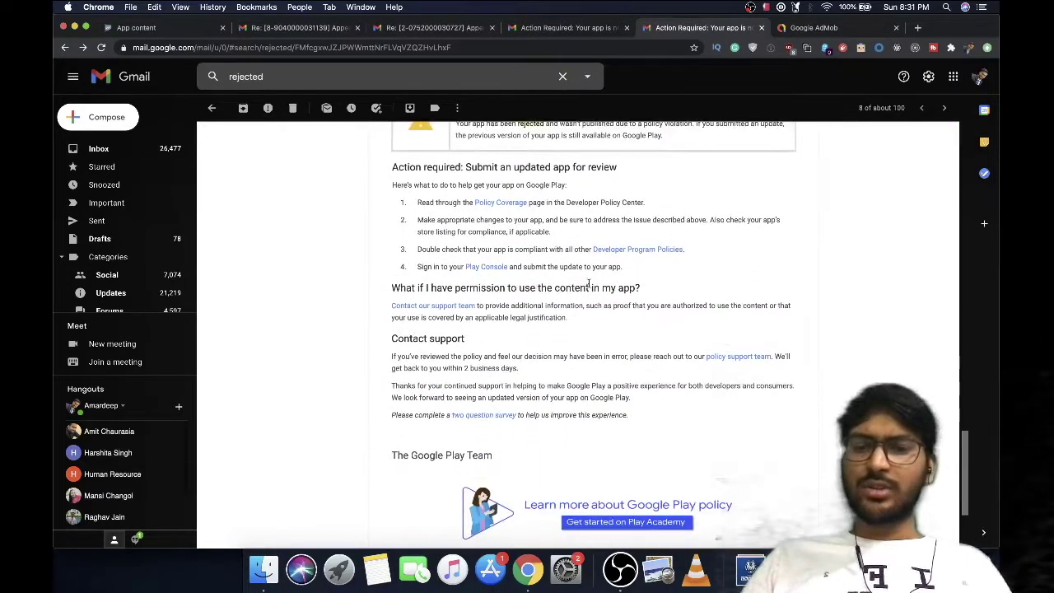
pyautogui.click(442, 308)
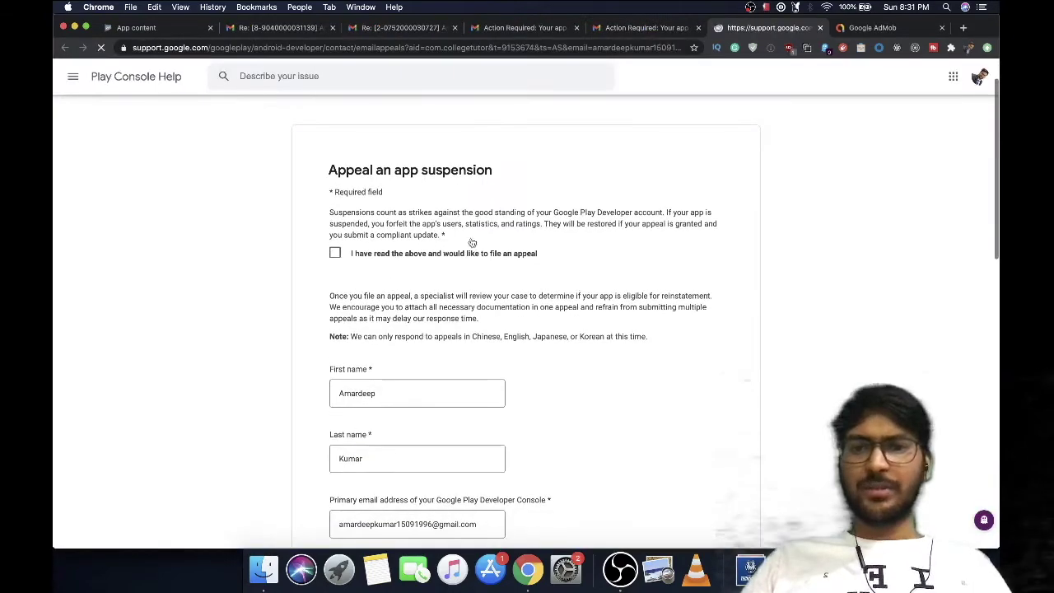
pyautogui.scroll(-3, 432, 361)
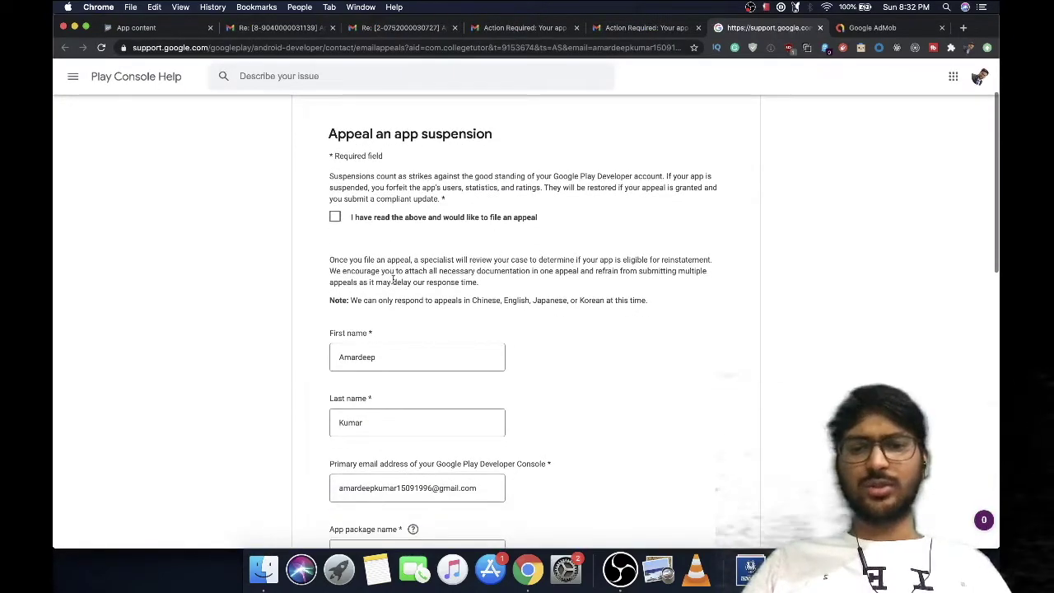
pyautogui.scroll(-10, 432, 361)
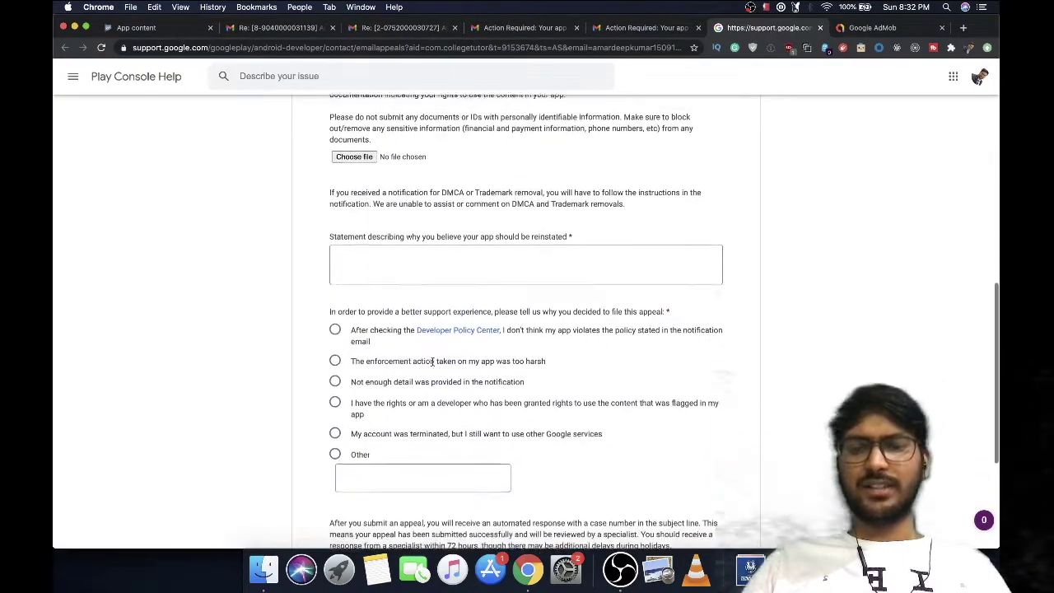
pyautogui.scroll(2, 425, 338)
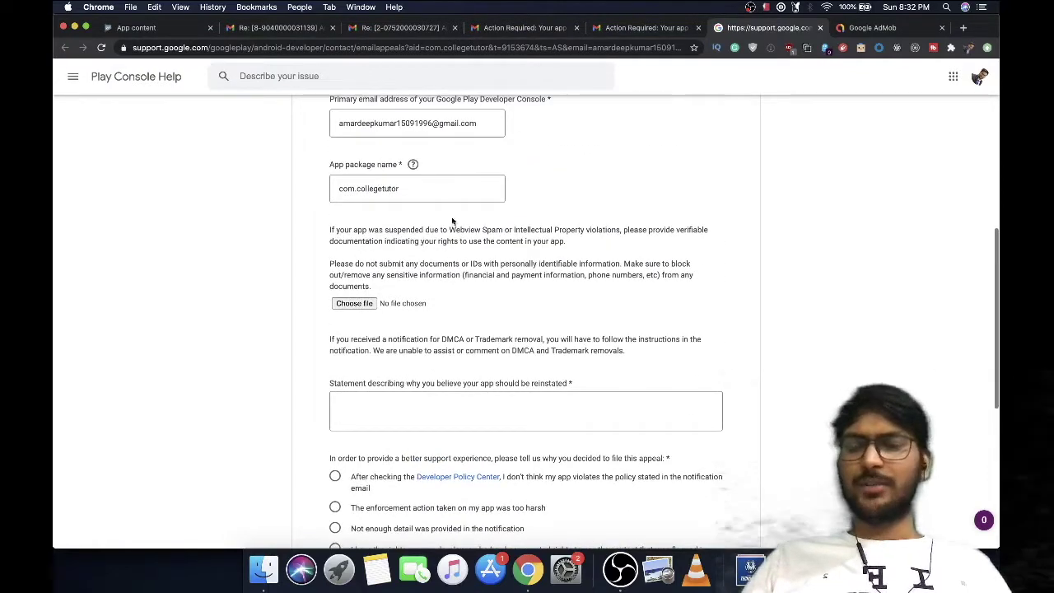
pyautogui.scroll(-1, 466, 306)
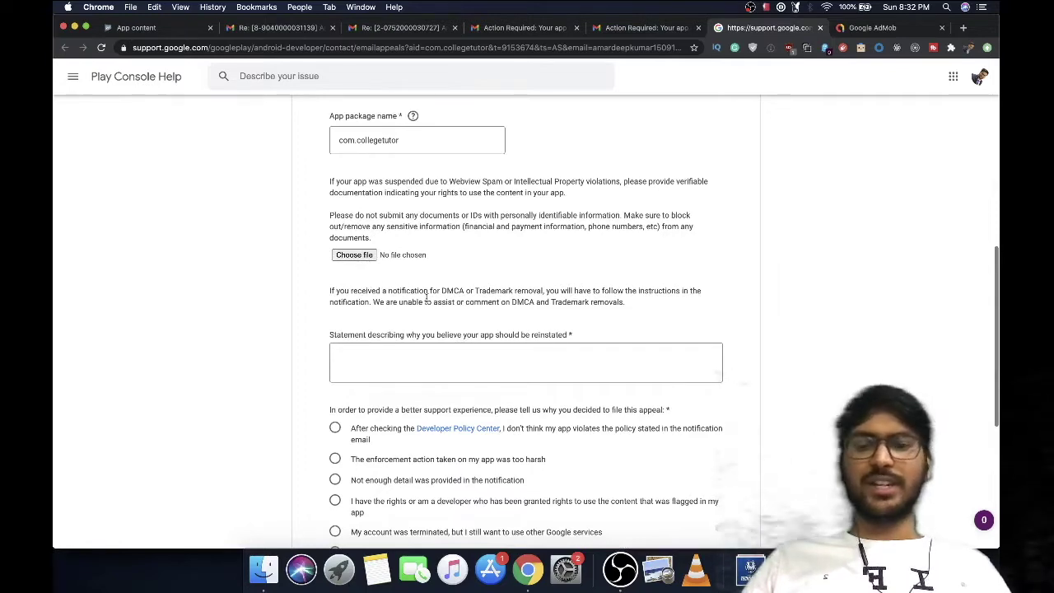
pyautogui.scroll(-1, 430, 331)
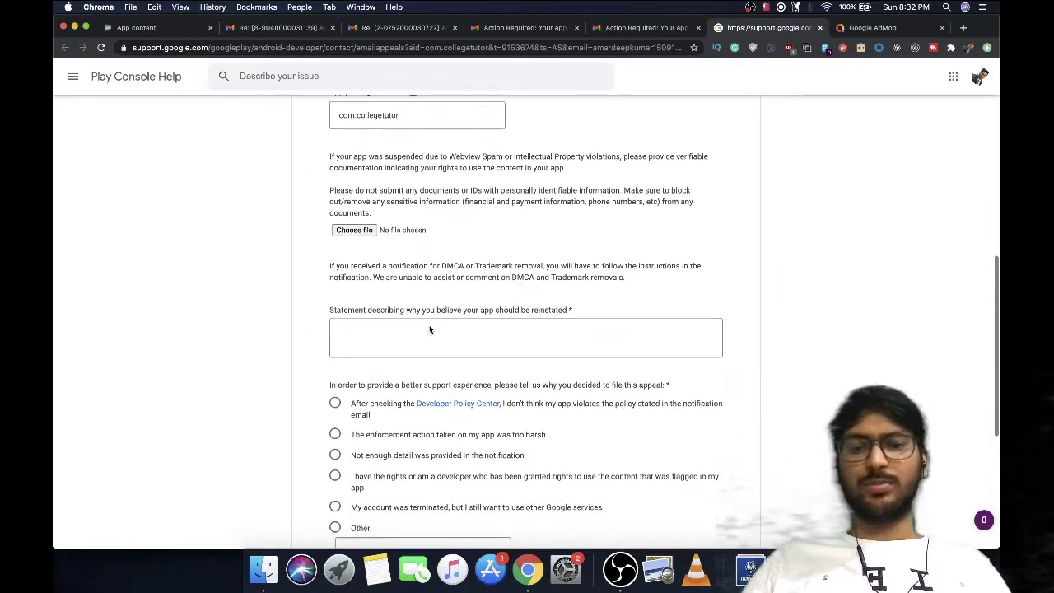
pyautogui.tripleClick(456, 264)
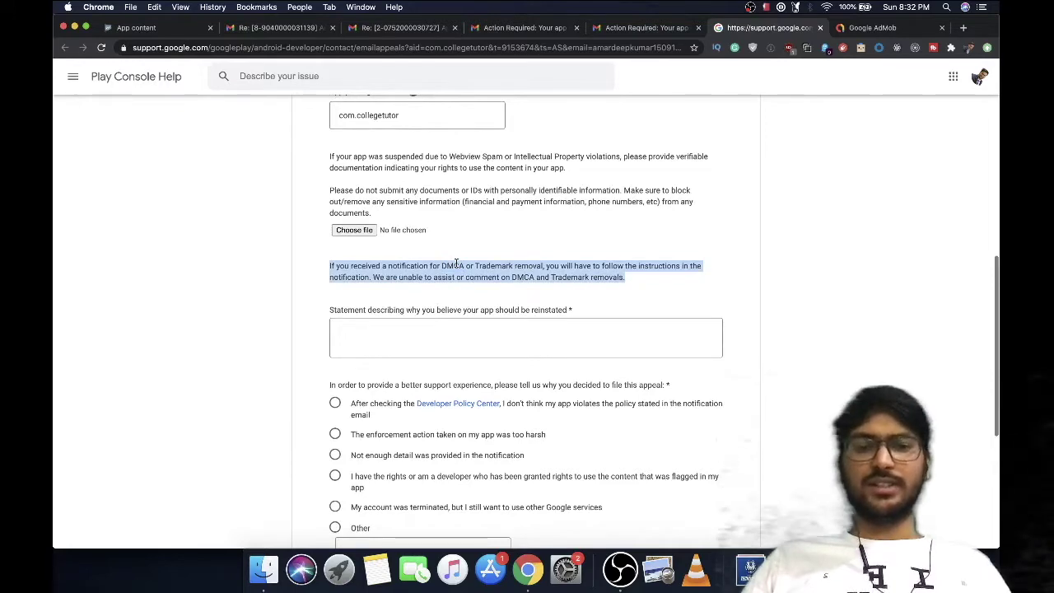
pyautogui.scroll(-1, 455, 264)
pyautogui.hotkey('ctrl', 'w')
# - Review the popular-brands rejection email again, from its issue details through the required actions to the "Contact support" section
pyautogui.scroll(1, 572, 296)
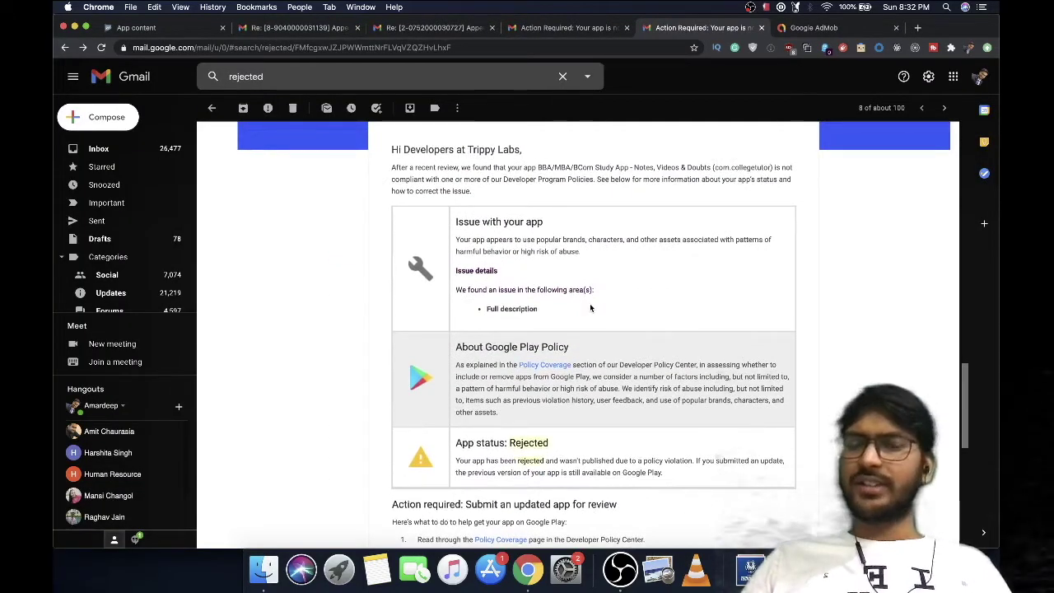
pyautogui.scroll(-1, 590, 308)
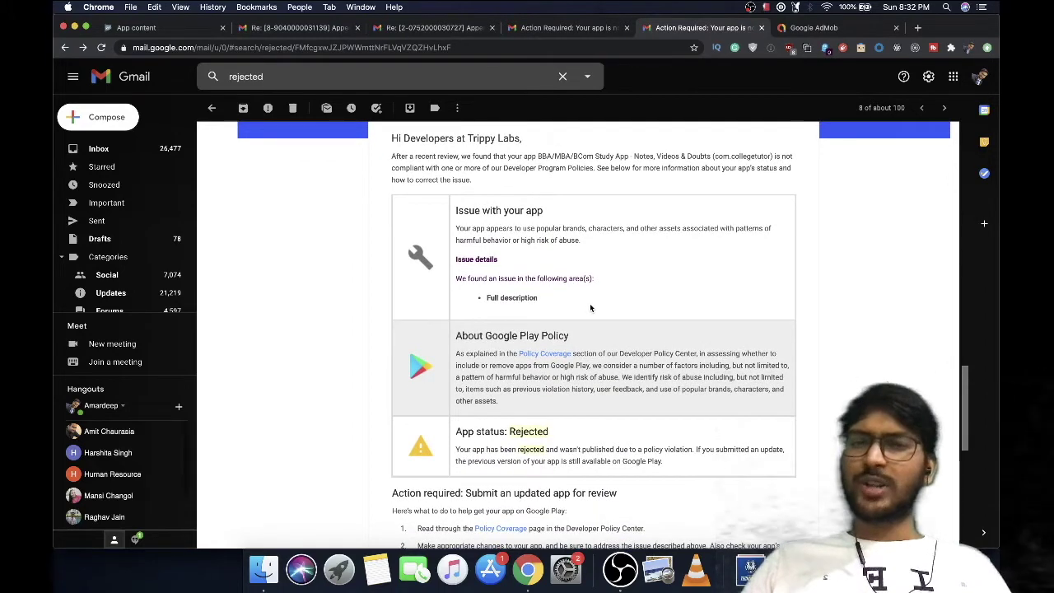
pyautogui.scroll(-5, 591, 308)
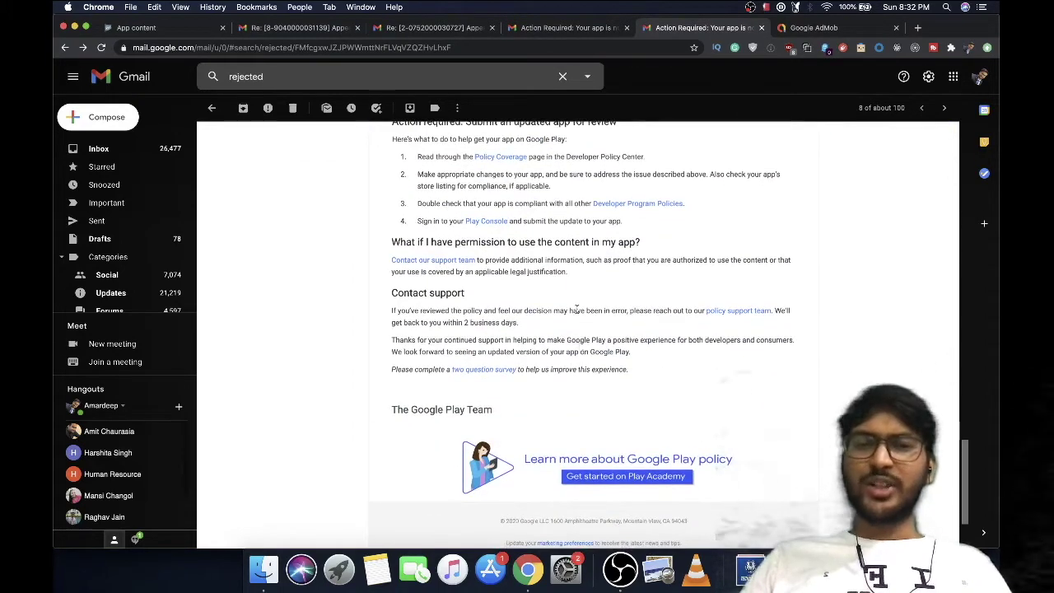
pyautogui.scroll(-1, 576, 309)
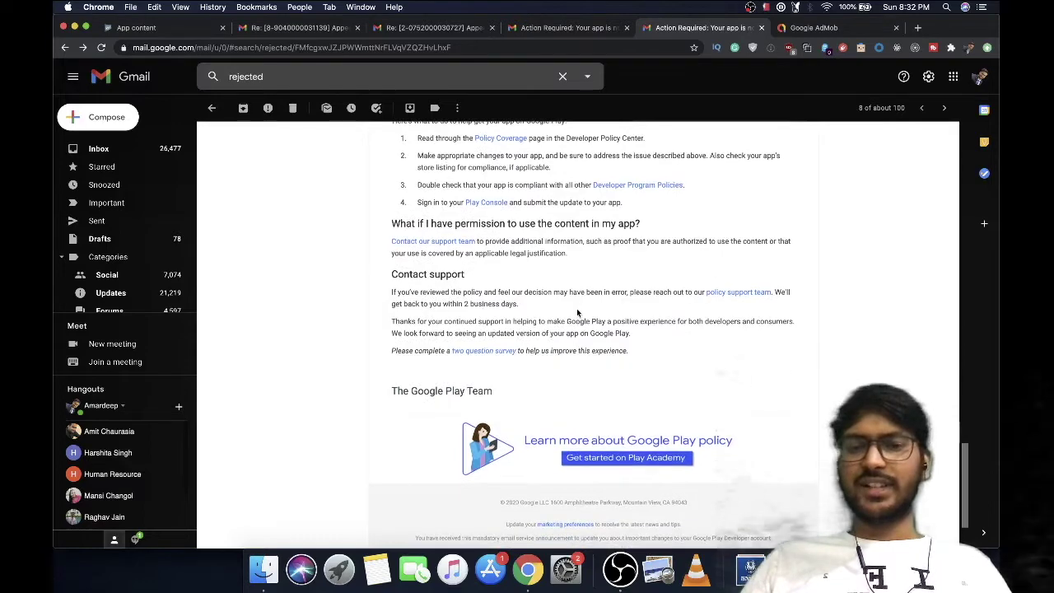
pyautogui.scroll(-1, 567, 310)
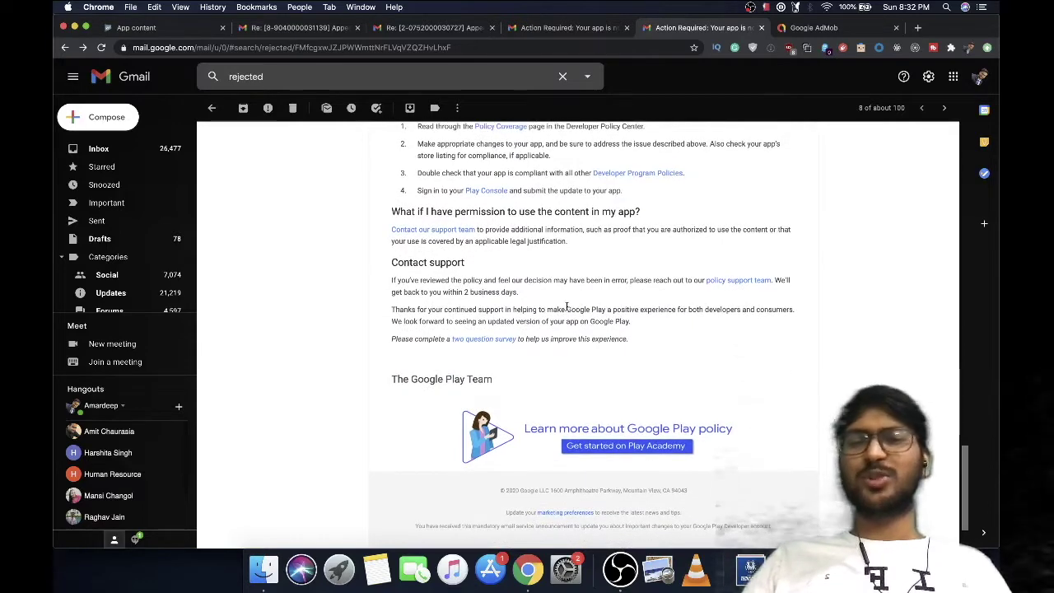
pyautogui.scroll(1, 567, 306)
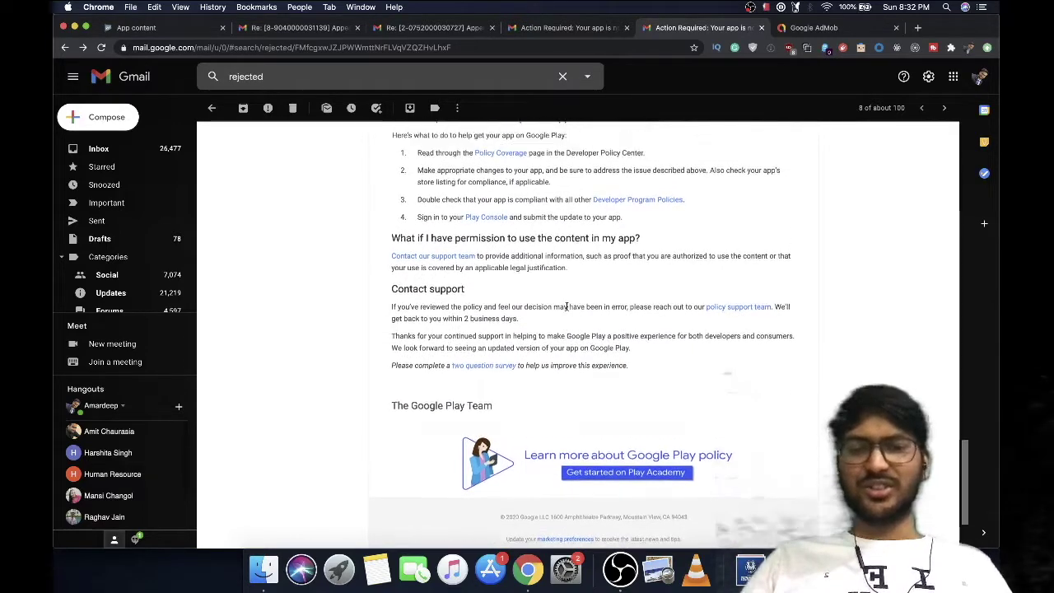
# - Return to the Inappropriate Ads rejection email, view its attached in-app experience screenshot, and close the preview
pyautogui.hotkey('ctrl', 'shift', 'Tab')
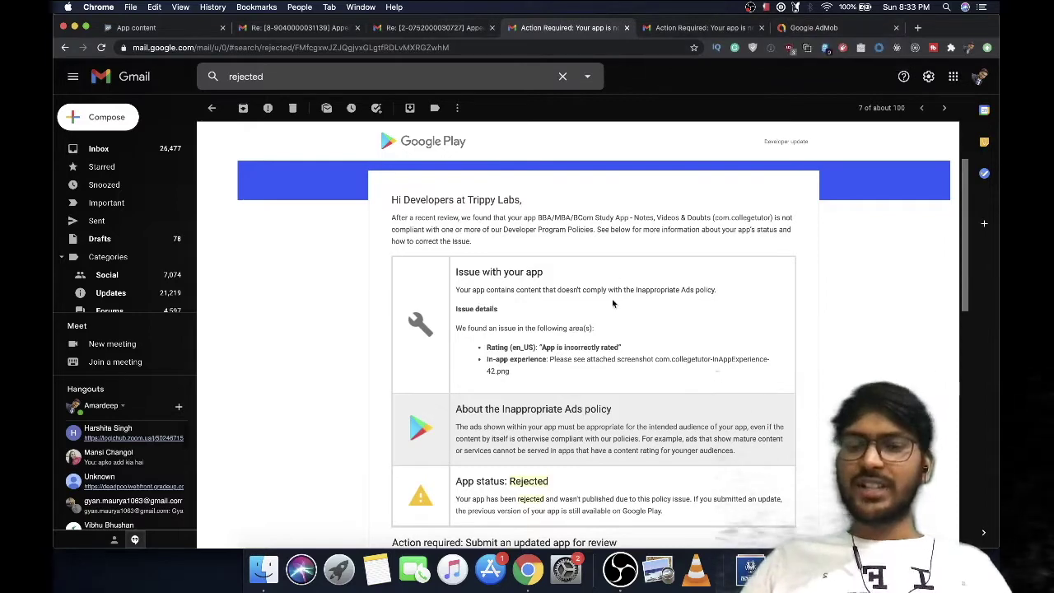
pyautogui.scroll(-10, 613, 304)
pyautogui.click(287, 409)
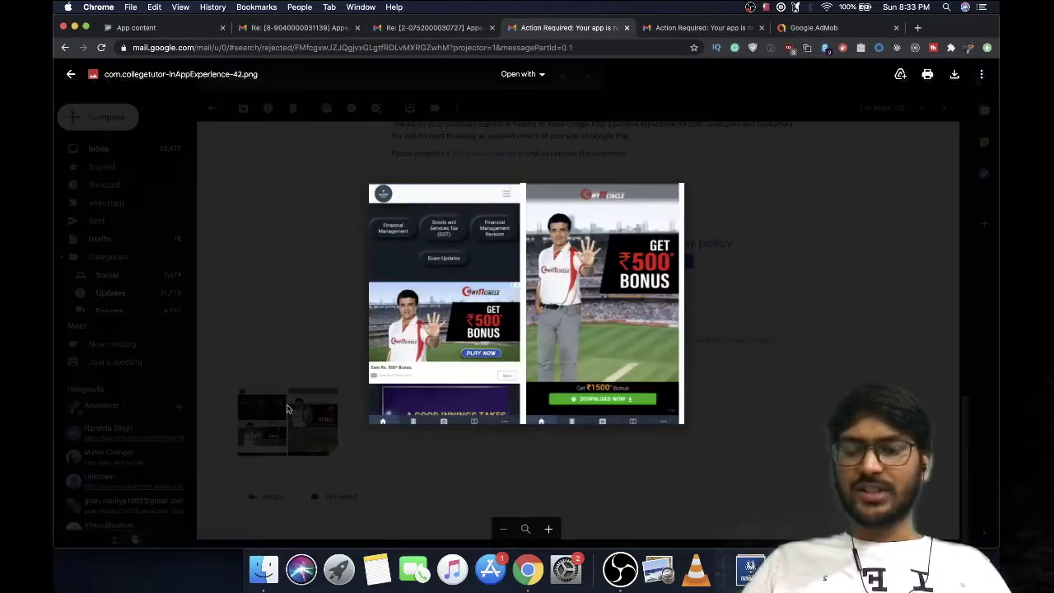
pyautogui.click(336, 340)
pyautogui.click(329, 396)
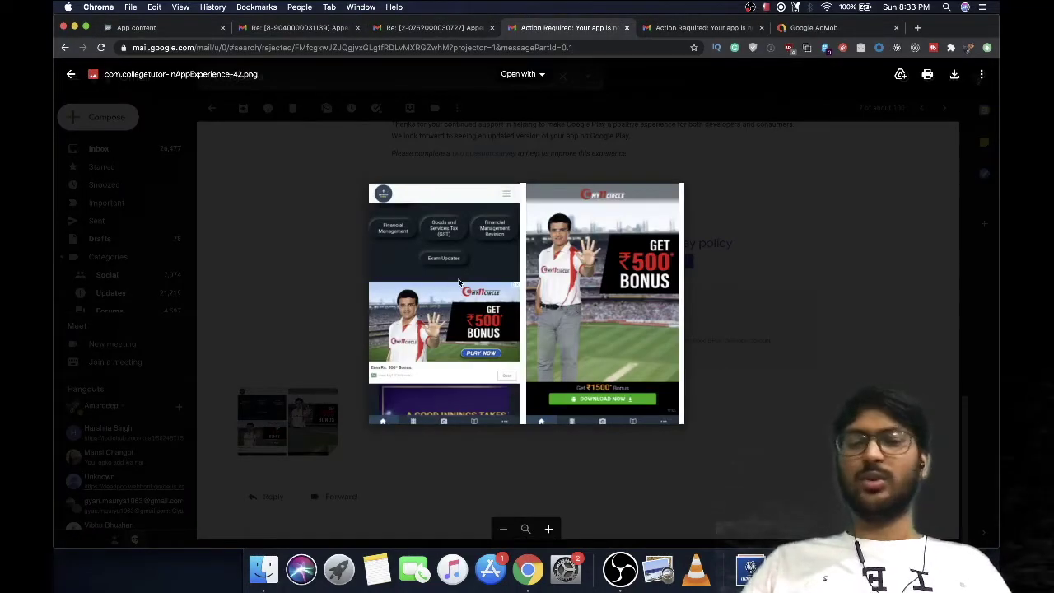
pyautogui.click(337, 300)
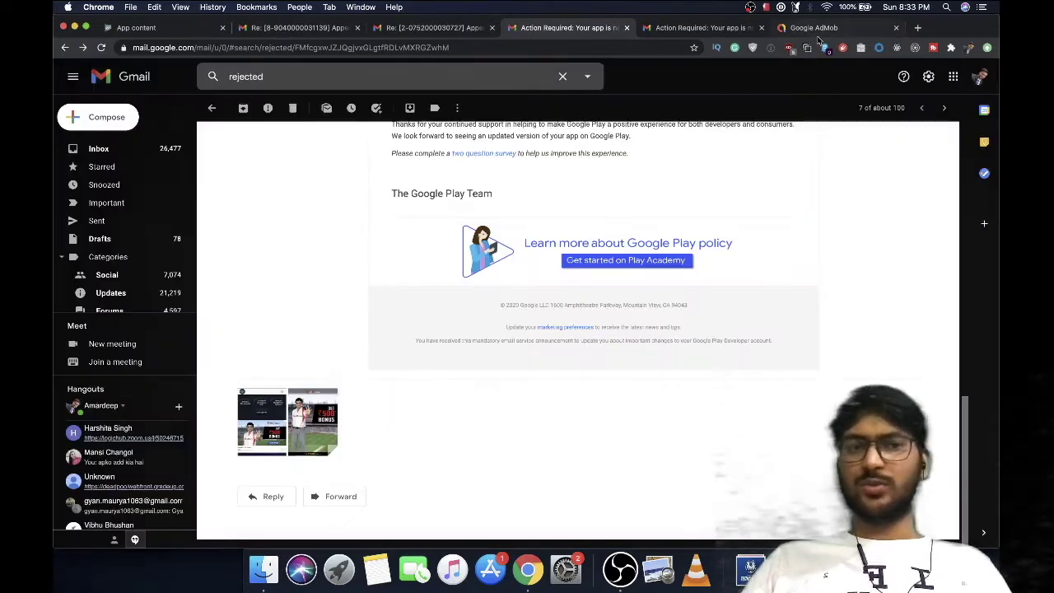
# - Switch to Google AdMob and open the Ad content rating settings in the blocking controls
pyautogui.click(816, 27)
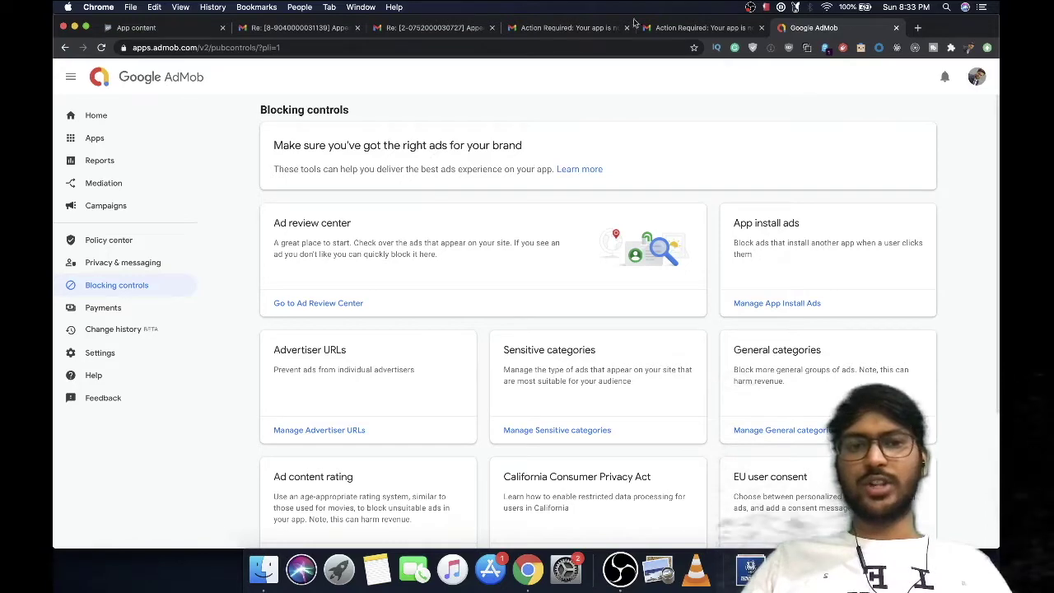
pyautogui.click(576, 30)
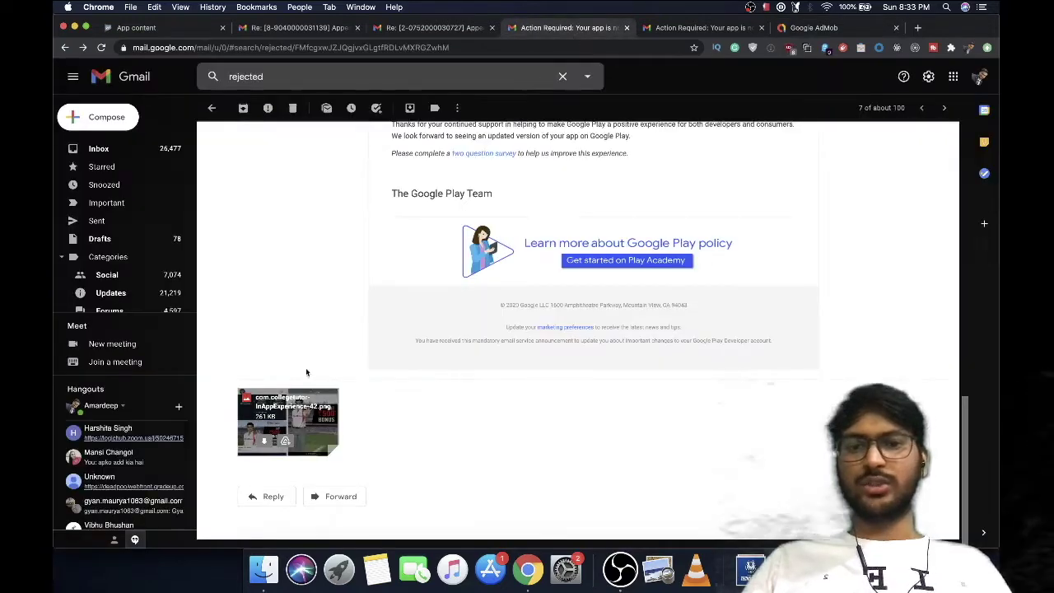
pyautogui.click(841, 28)
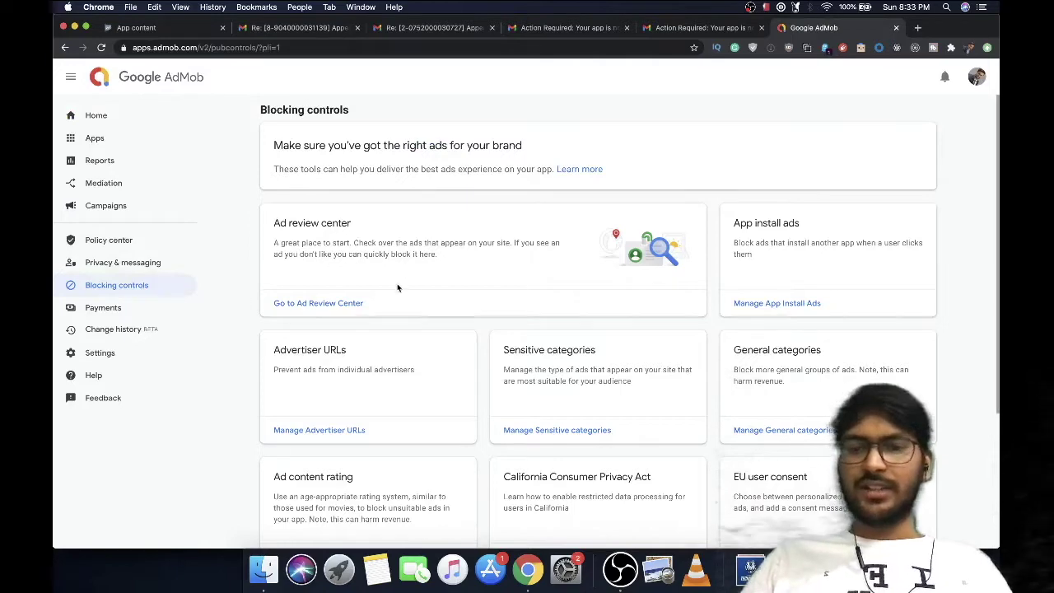
pyautogui.scroll(-3, 397, 286)
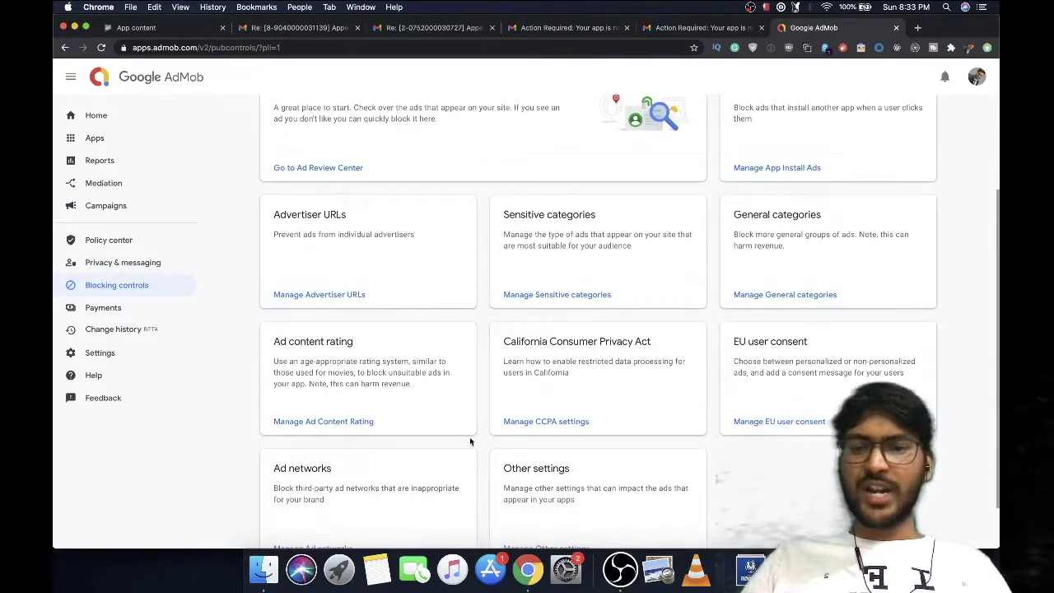
pyautogui.click(346, 422)
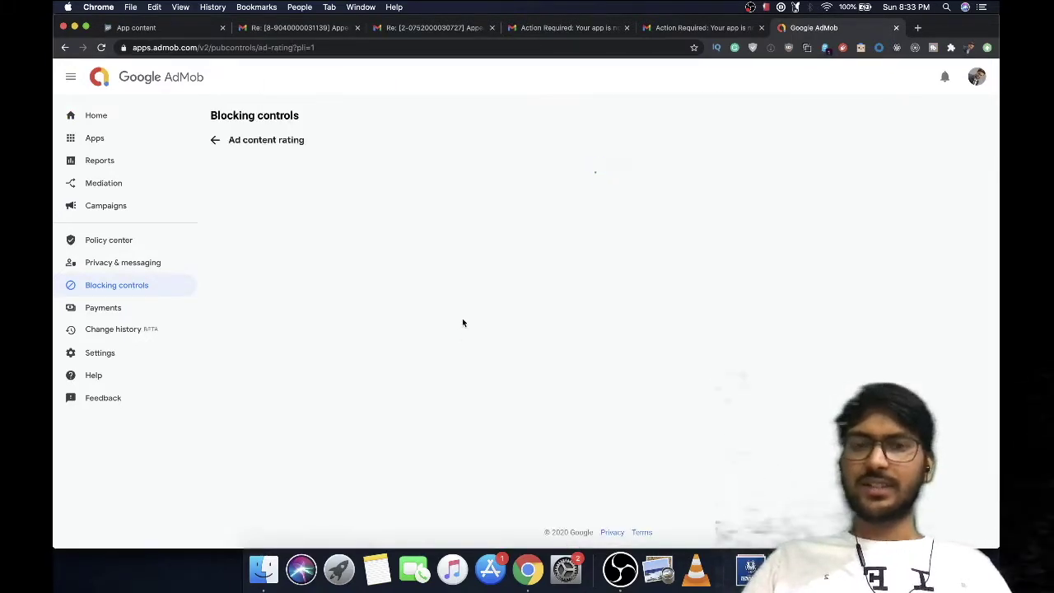
# - Try the General Audiences, Parental Guidance and Mature Audiences maximum ad content ratings, ending on General Audiences
pyautogui.moveTo(762, 298); pyautogui.dragTo(441, 300)
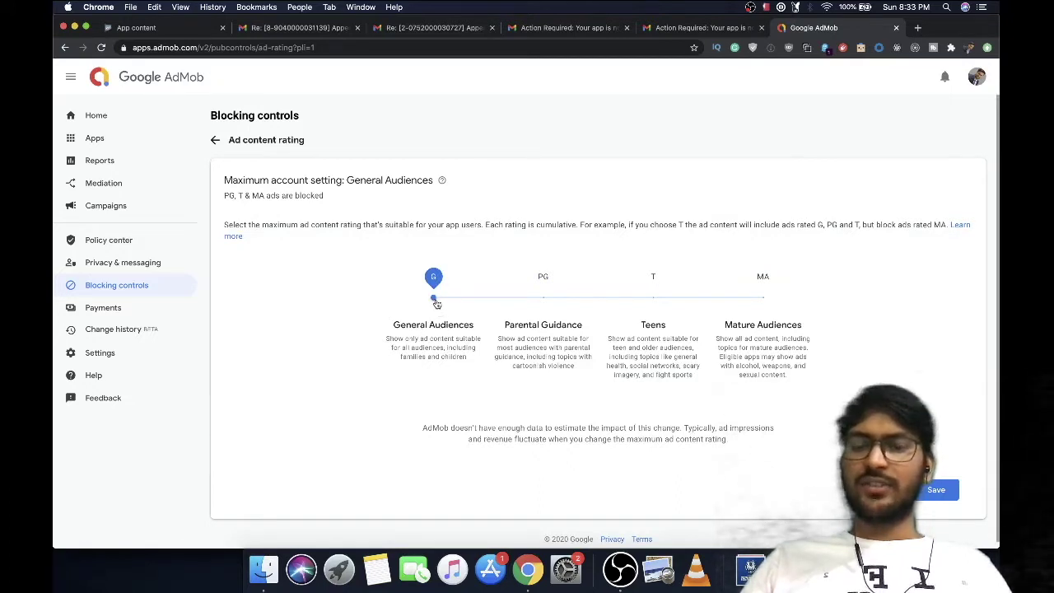
pyautogui.moveTo(436, 303); pyautogui.dragTo(519, 302)
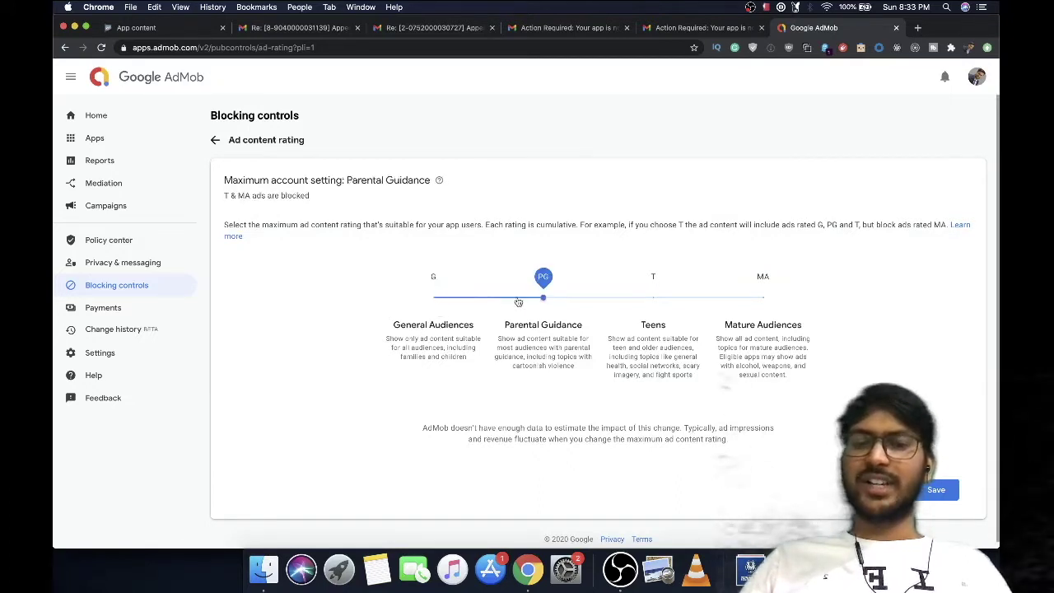
pyautogui.moveTo(518, 302); pyautogui.dragTo(722, 296)
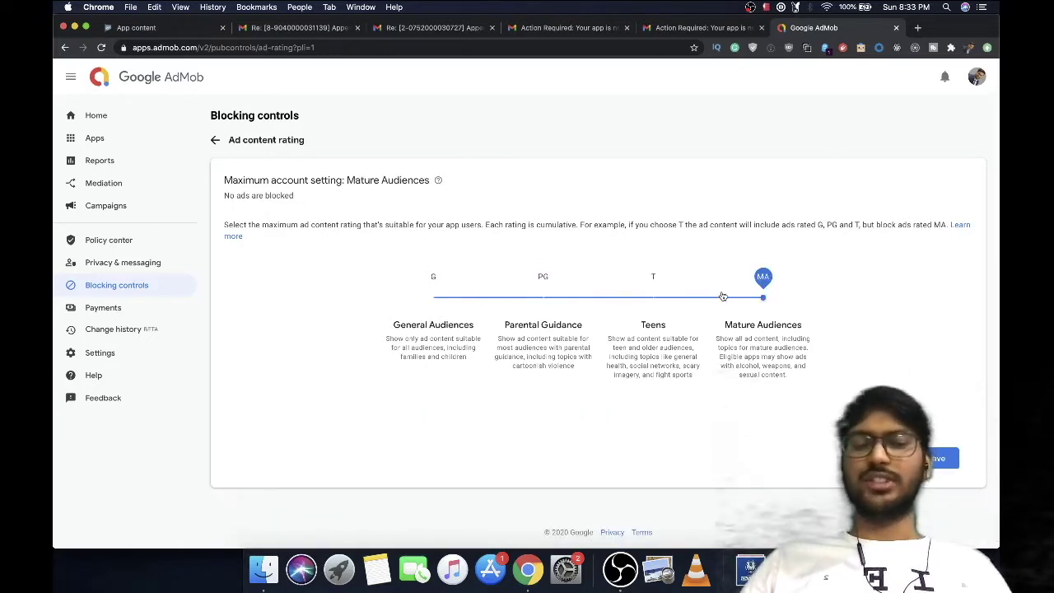
pyautogui.moveTo(722, 297); pyautogui.dragTo(457, 305)
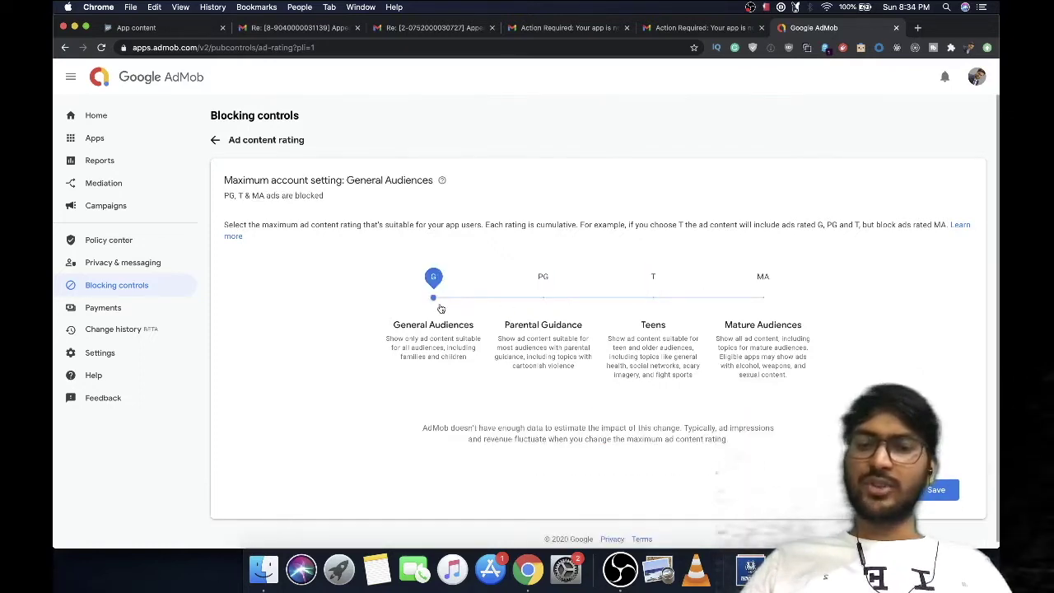
# - Preview the Teens rating and highlight its estimated impact, and set the maximum ad content rating to General Audiences
pyautogui.moveTo(469, 310); pyautogui.dragTo(635, 307)
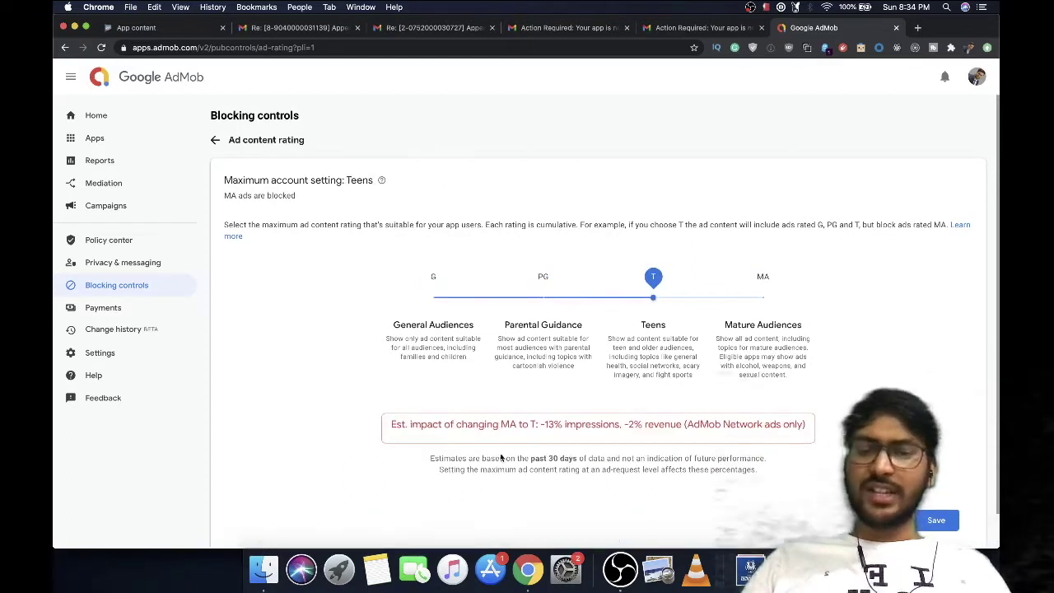
pyautogui.tripleClick(526, 426)
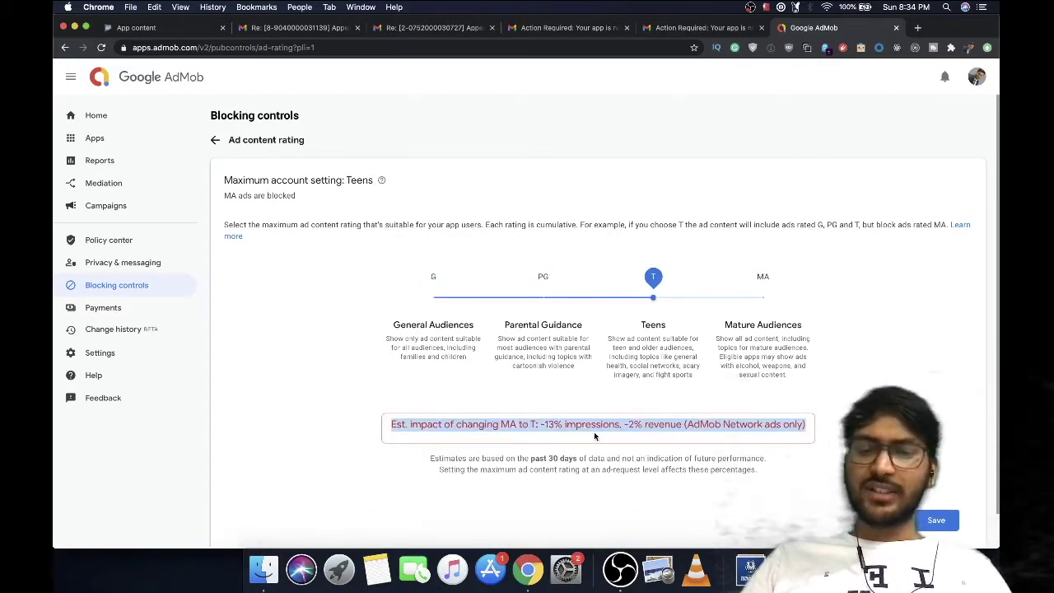
pyautogui.click(594, 437)
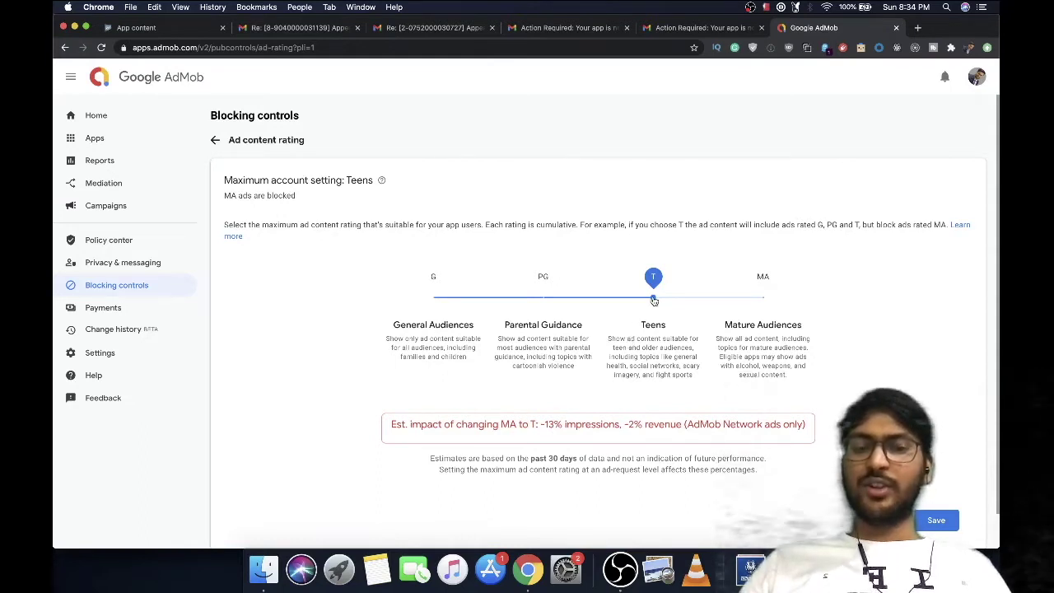
pyautogui.moveTo(653, 300); pyautogui.dragTo(452, 309)
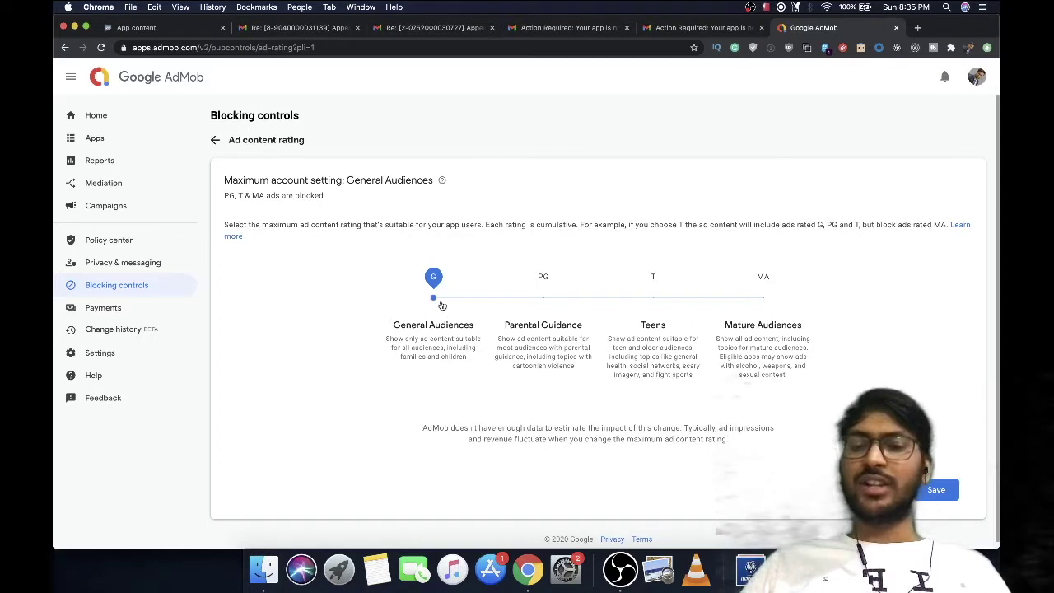
# - Set the maximum ad content rating to Mature Audiences
pyautogui.moveTo(434, 298); pyautogui.dragTo(741, 310)
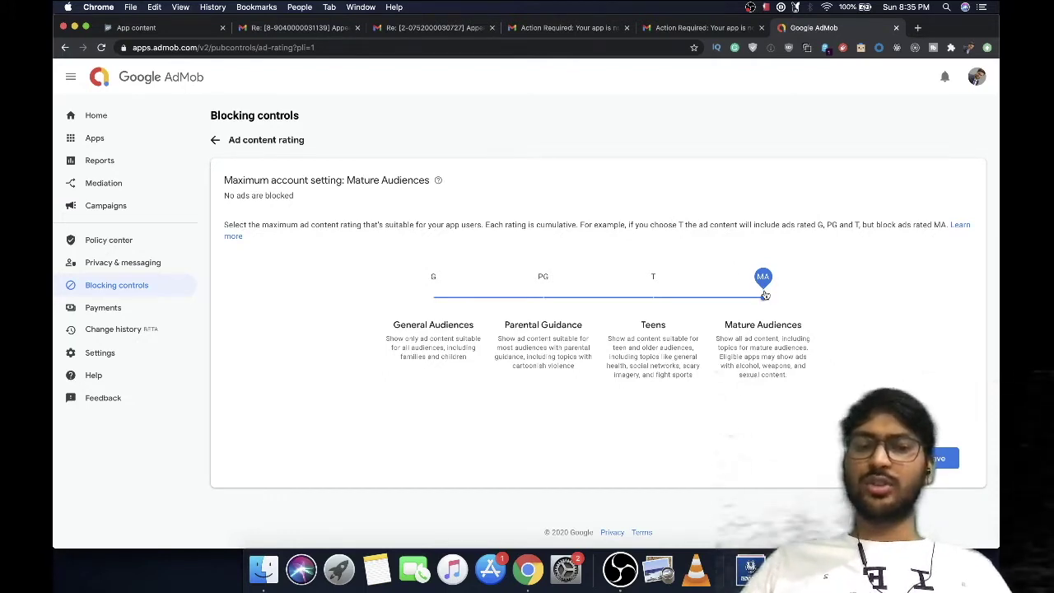
pyautogui.moveTo(766, 294)
pyautogui.mouseDown()
pyautogui.moveTo(451, 310)
pyautogui.moveTo(764, 298)
pyautogui.mouseUp()
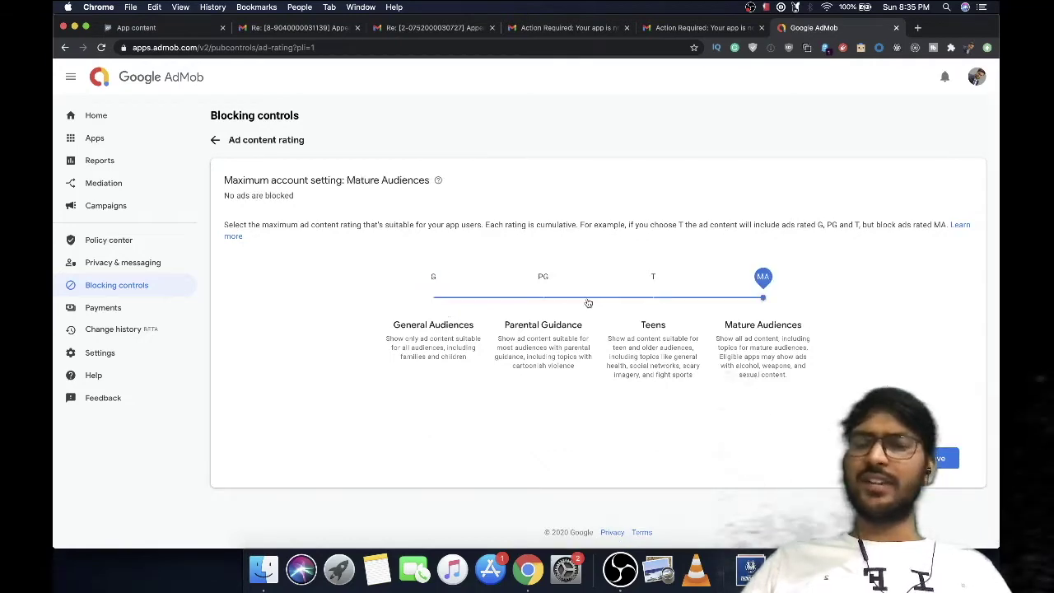
# - Switch to Google Play Console and open the study app's main store listing
pyautogui.press('super+1')
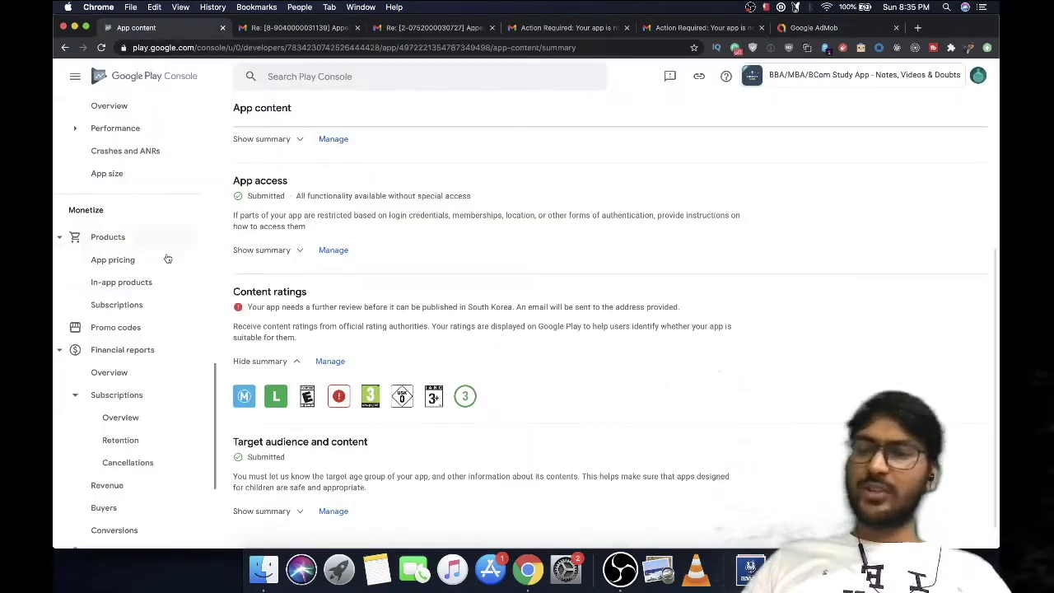
pyautogui.scroll(1, 124, 306)
pyautogui.scroll(5, 122, 307)
pyautogui.click(124, 251)
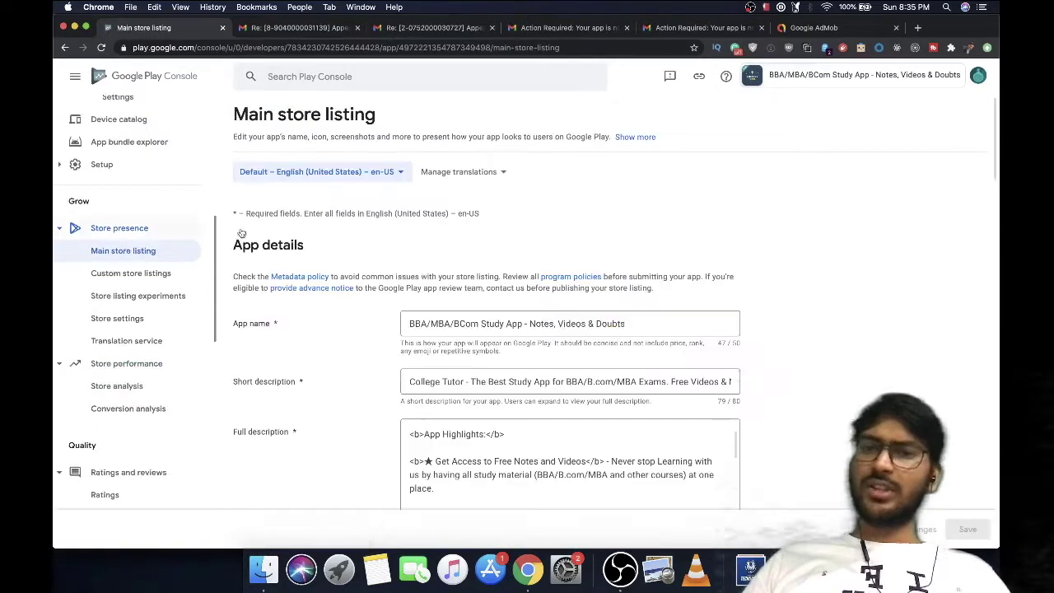
# - Remove the extra blank line above the closing "Never Study Alone" paragraph in the full description
pyautogui.scroll(-3, 495, 322)
pyautogui.click(410, 262)
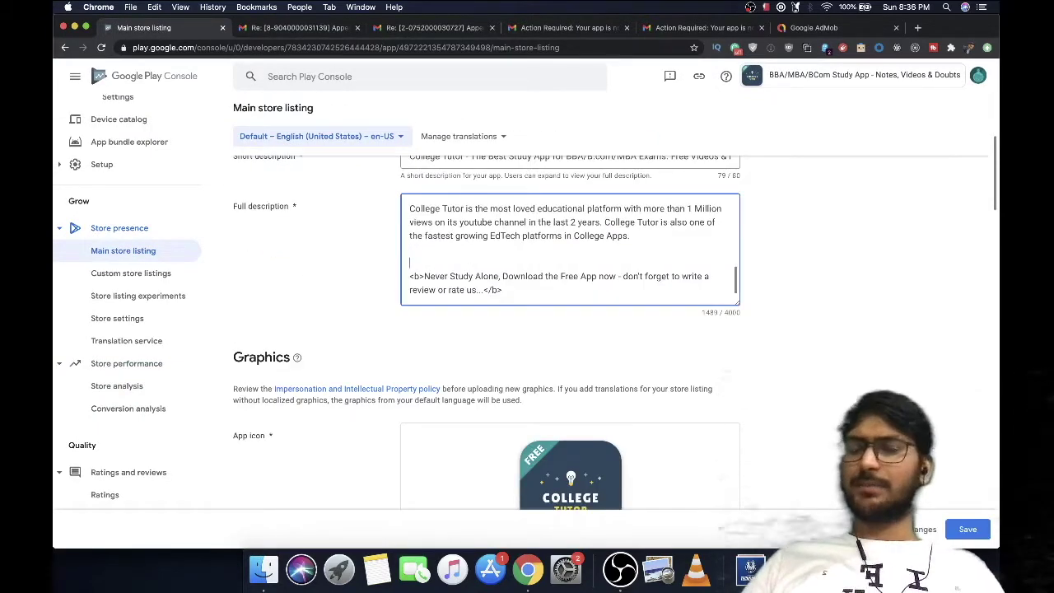
pyautogui.press('BackSpace')
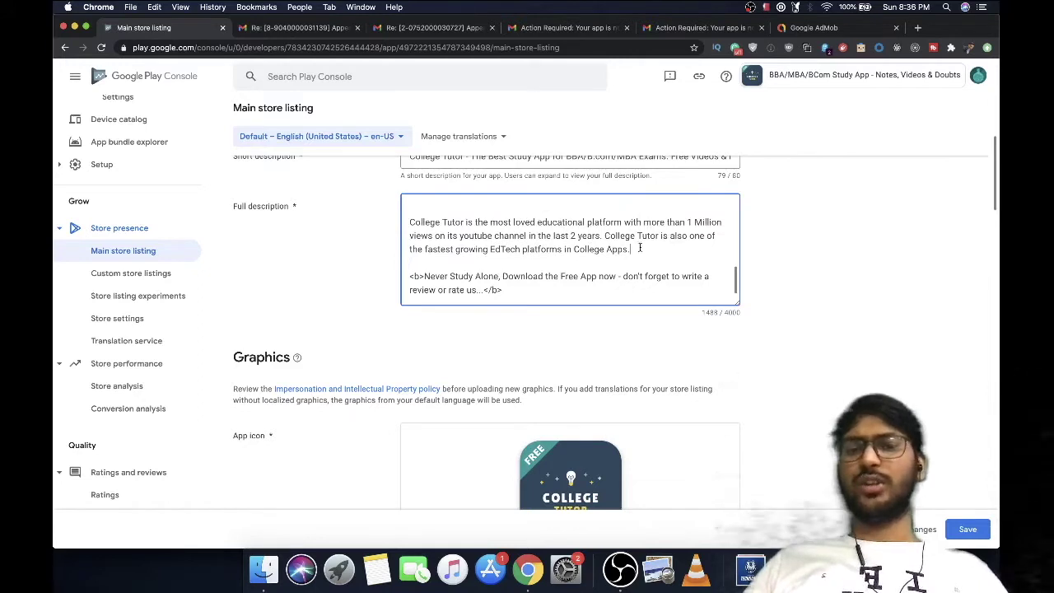
pyautogui.scroll(5, 129, 143)
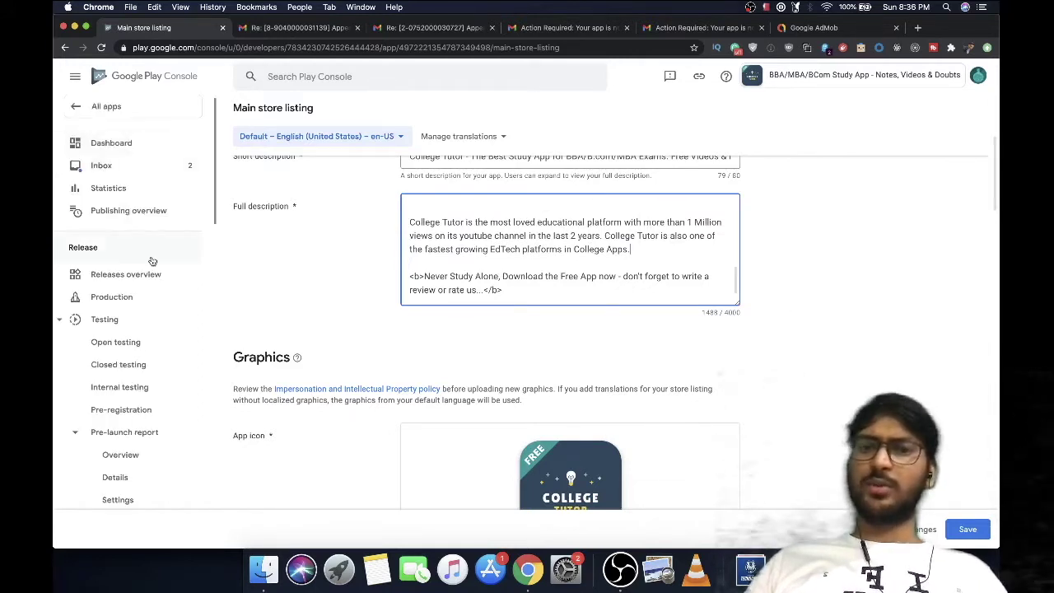
# - Switch to Google AdMob, return to the blocking controls overview and open the Sensitive categories settings
pyautogui.hotkey('ctrl', 'shift', 'Tab')
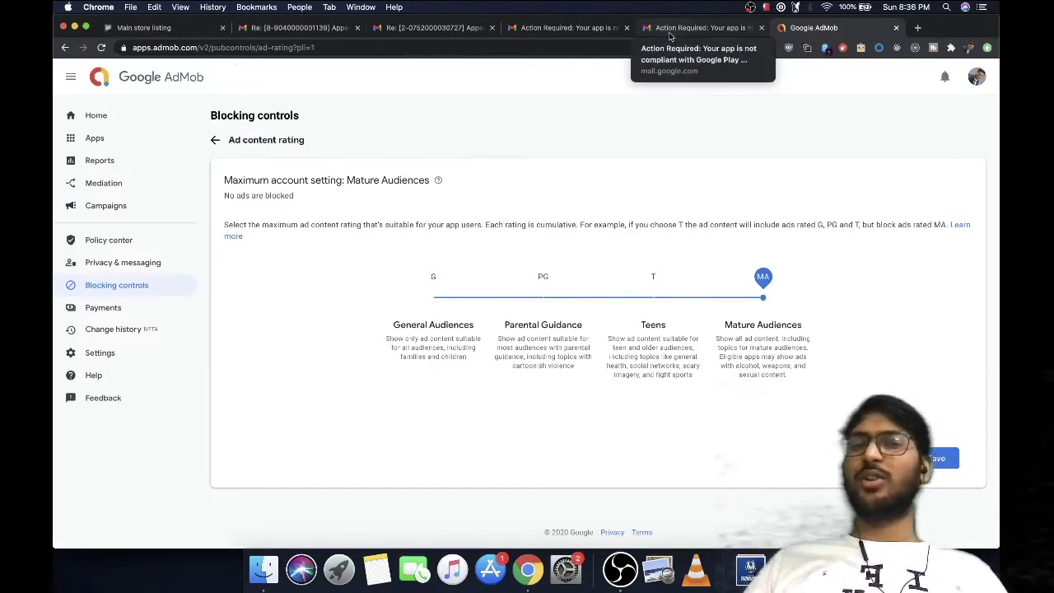
pyautogui.hotkey('ctrl', 'Tab')
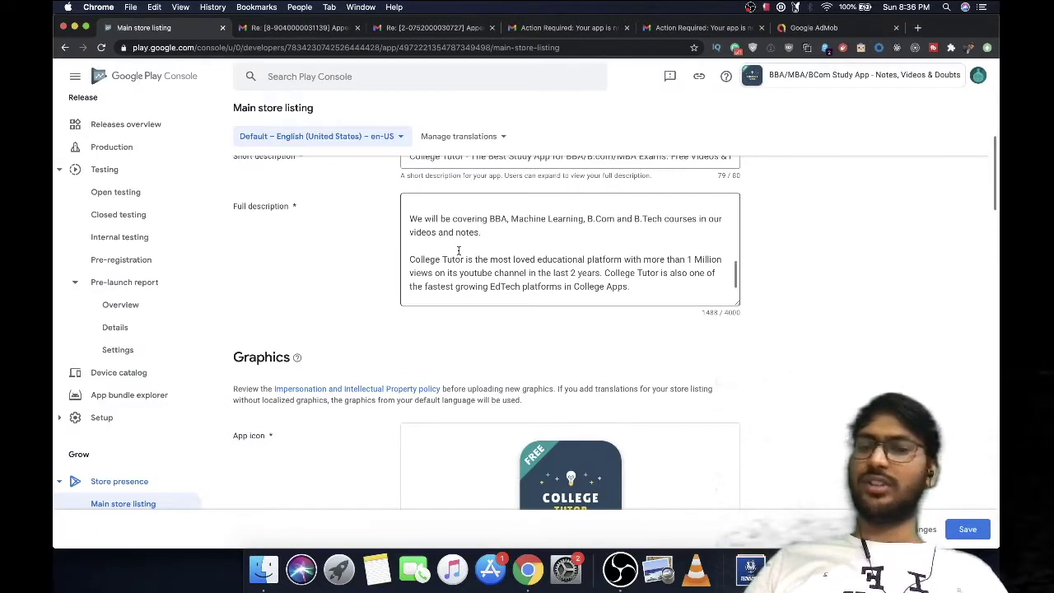
pyautogui.hotkey('ctrl', 'shift', 'Tab')
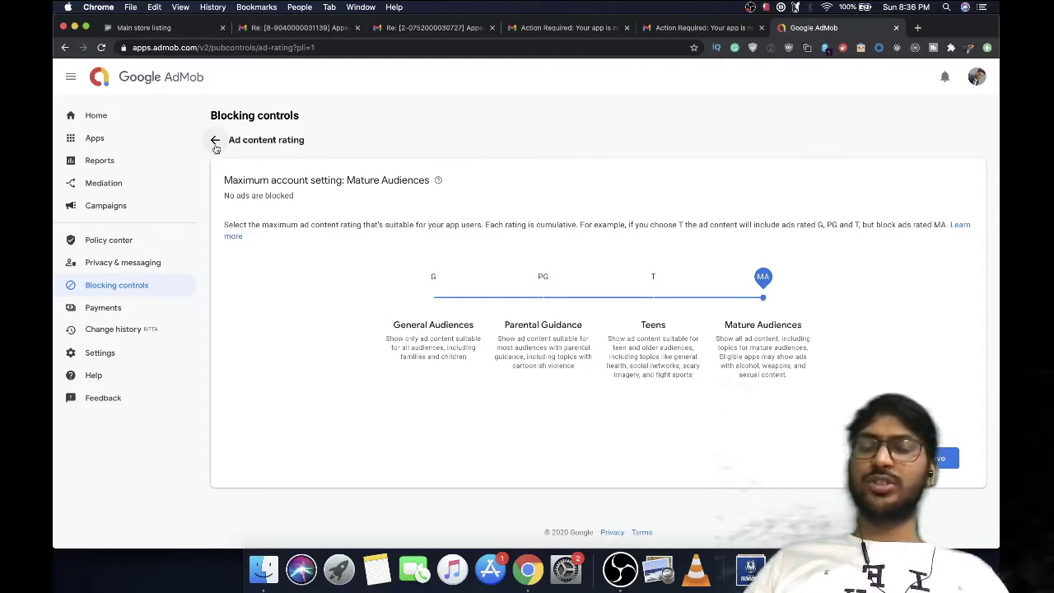
pyautogui.click(215, 141)
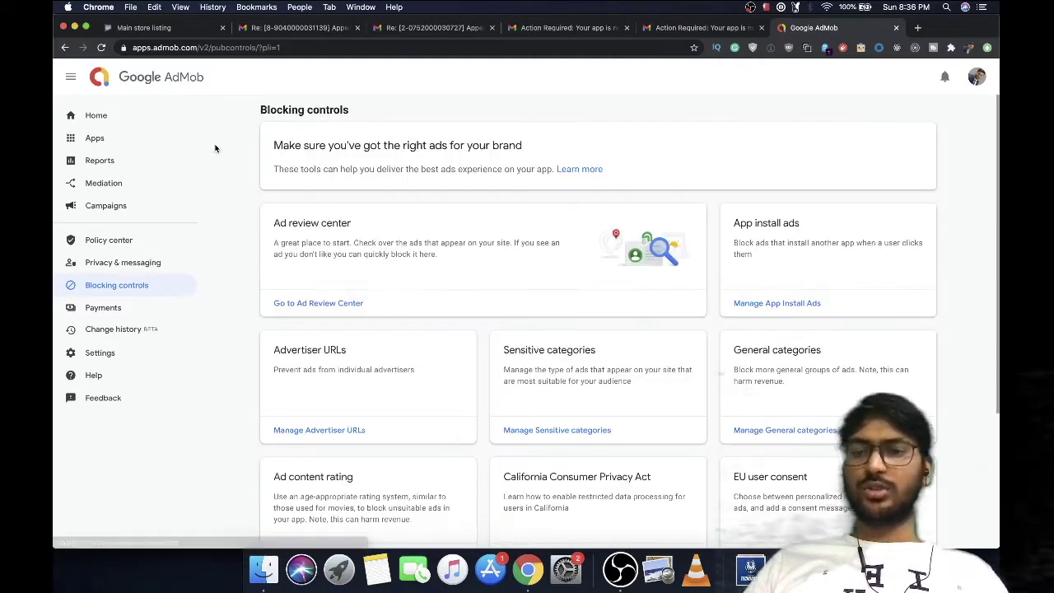
pyautogui.scroll(-2, 252, 313)
pyautogui.scroll(-2, 252, 313)
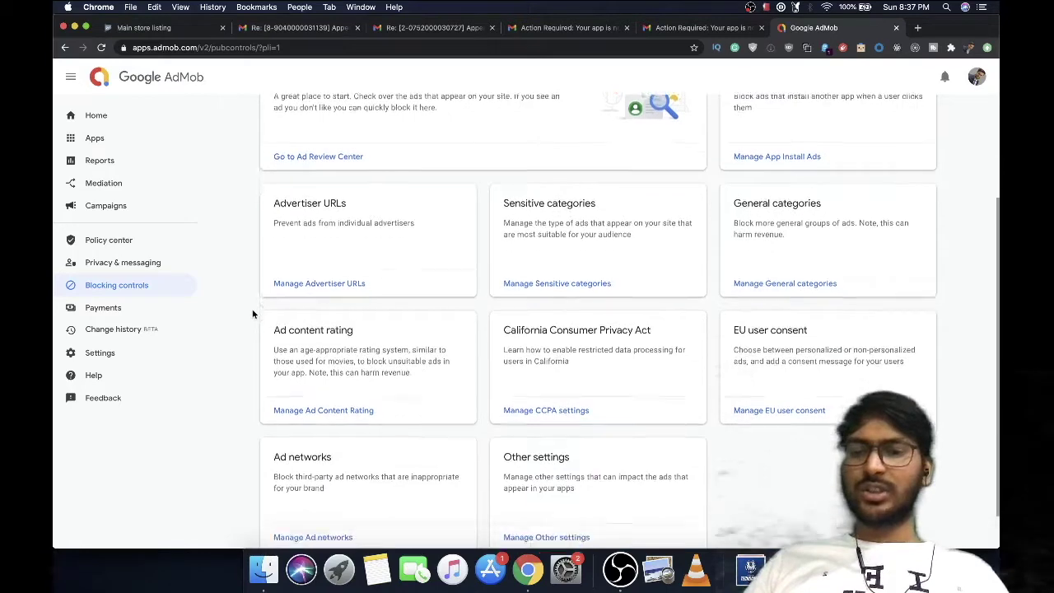
pyautogui.scroll(1, 659, 314)
pyautogui.scroll(-1, 658, 317)
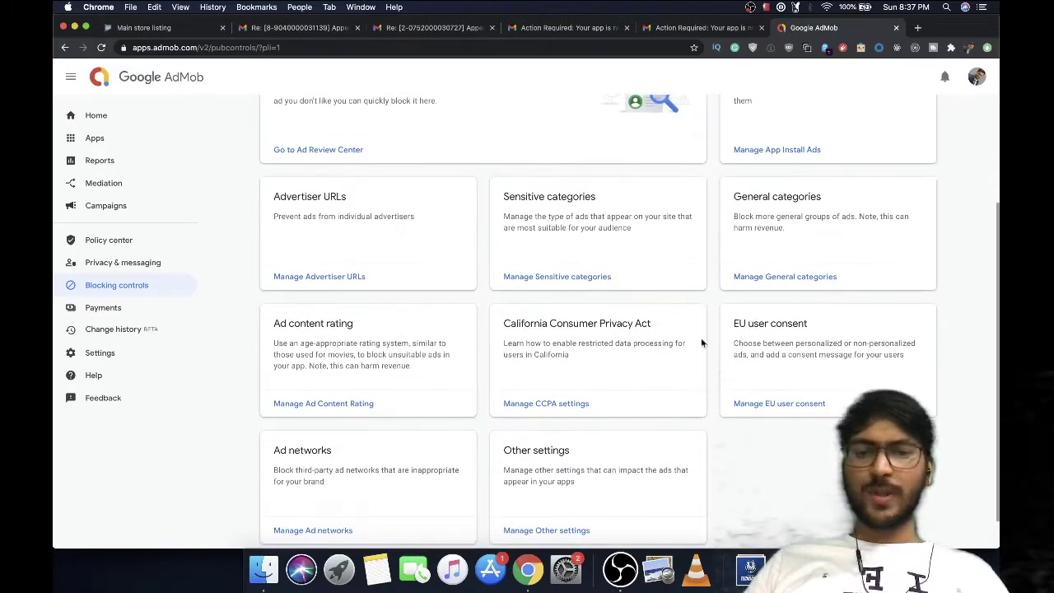
pyautogui.scroll(4, 701, 342)
pyautogui.click(559, 431)
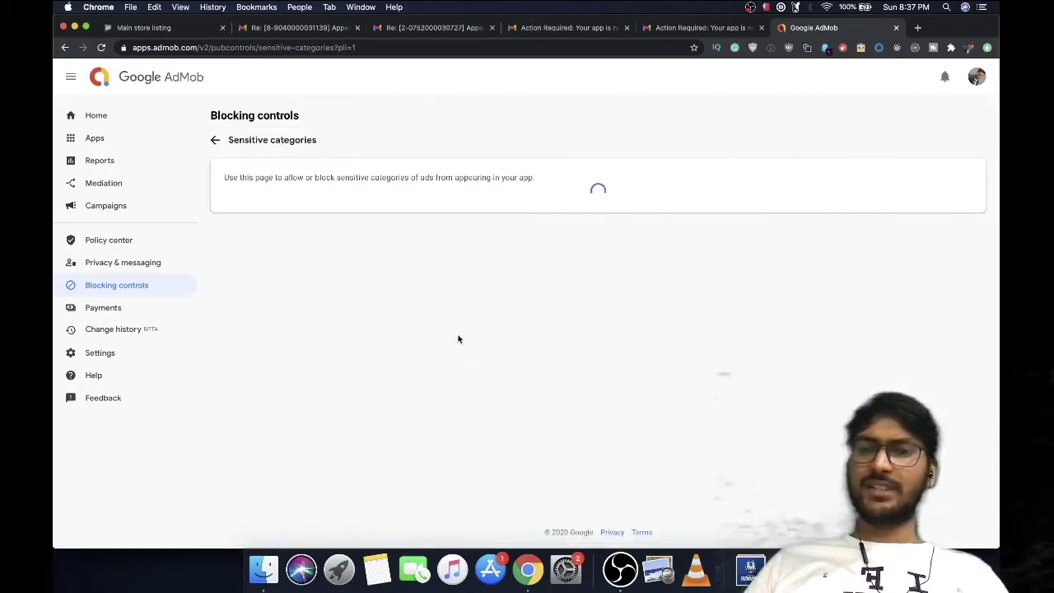
# - Examine the allow or block status of the standard sensitive ad categories and highlight the restricted Gambling & Betting (18+) category
pyautogui.scroll(-3, 706, 330)
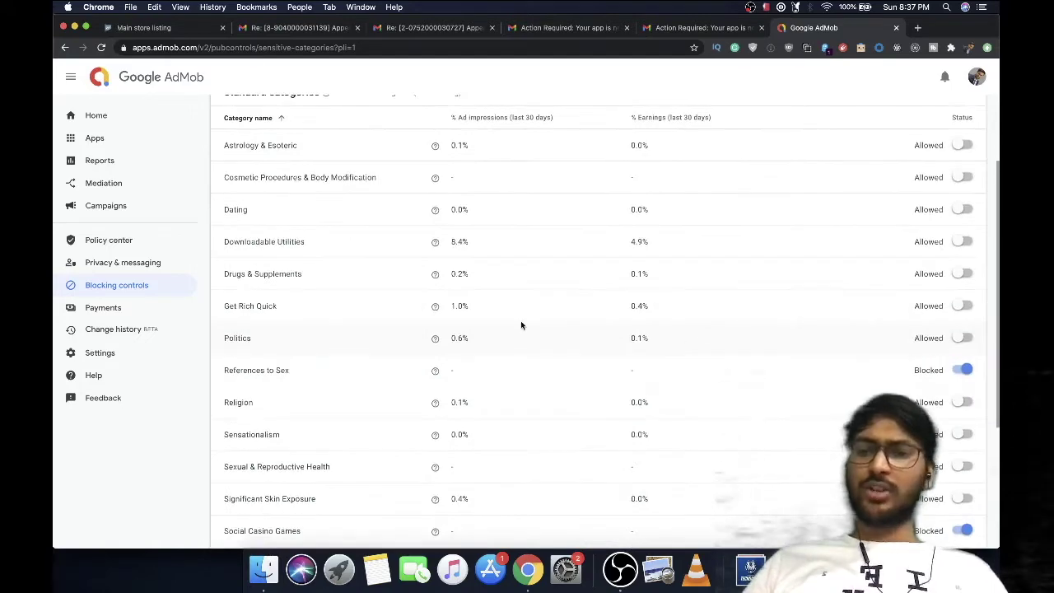
pyautogui.scroll(-2, 459, 338)
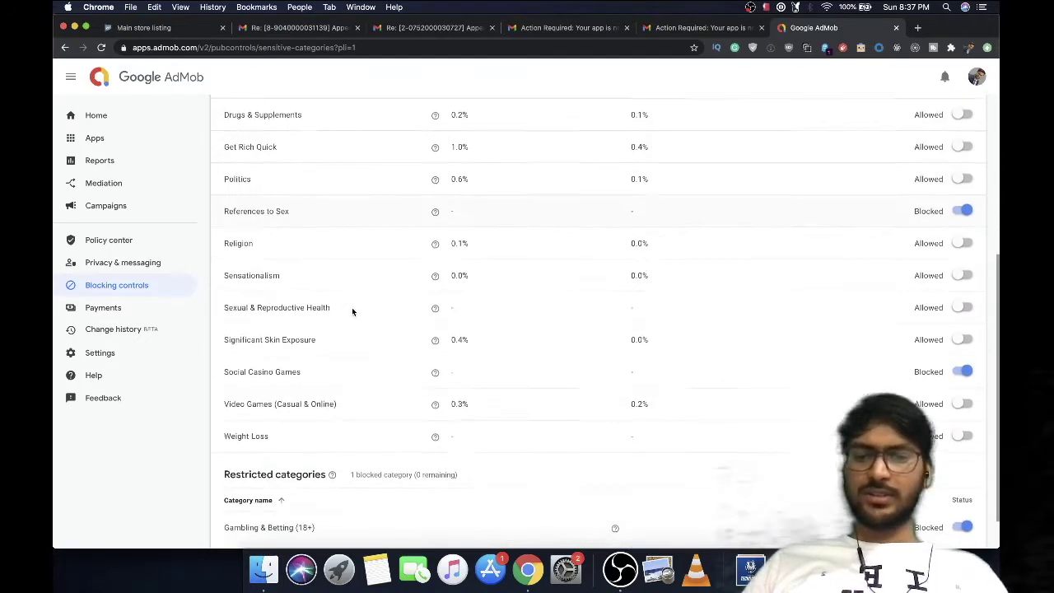
pyautogui.scroll(-2, 353, 311)
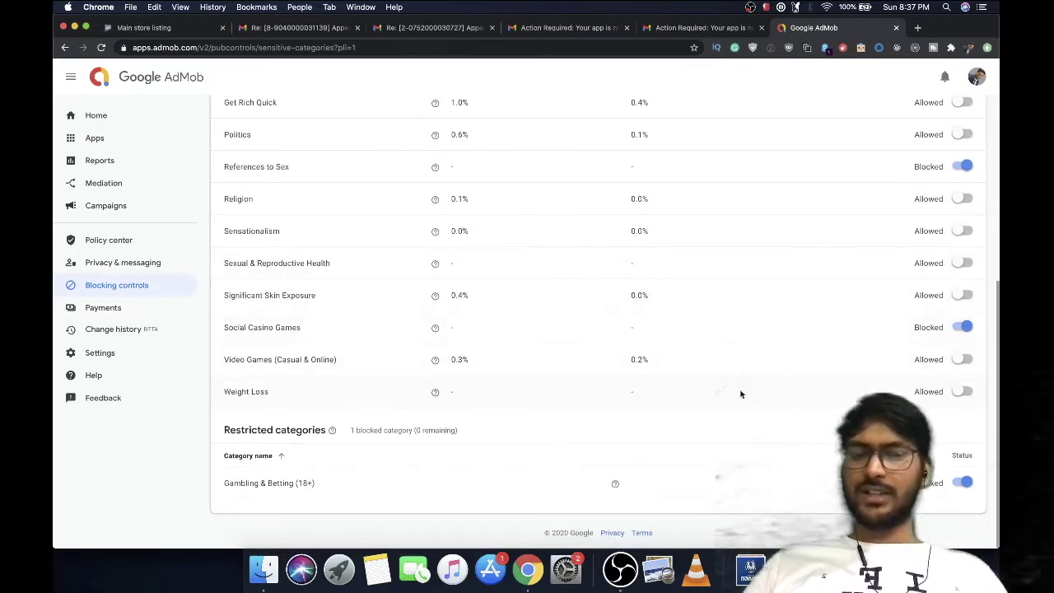
pyautogui.scroll(-1, 663, 421)
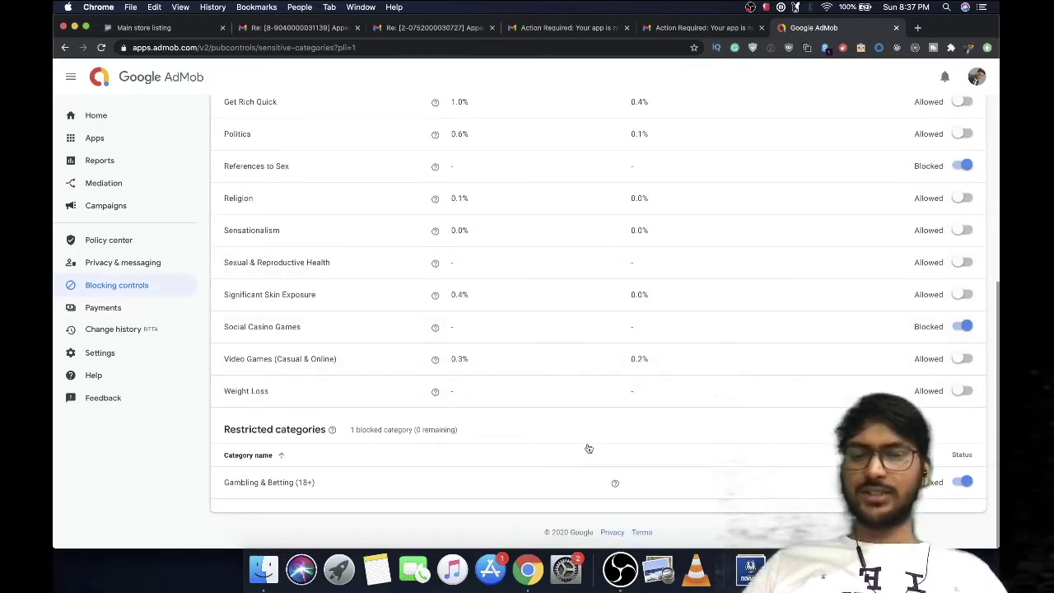
pyautogui.tripleClick(277, 480)
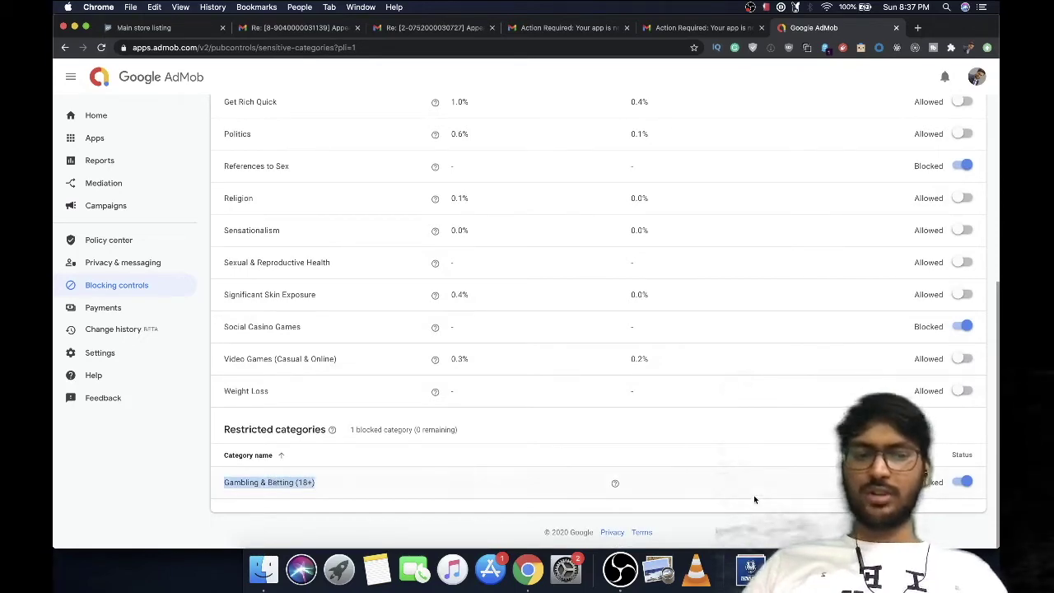
pyautogui.scroll(5, 755, 499)
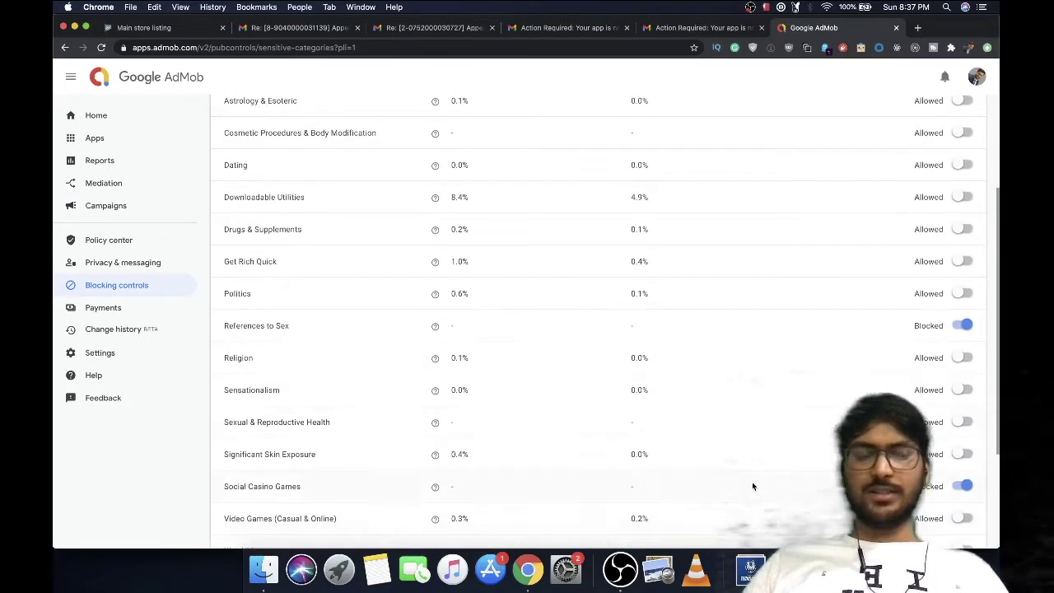
pyautogui.scroll(2, 752, 486)
pyautogui.scroll(-5, 746, 419)
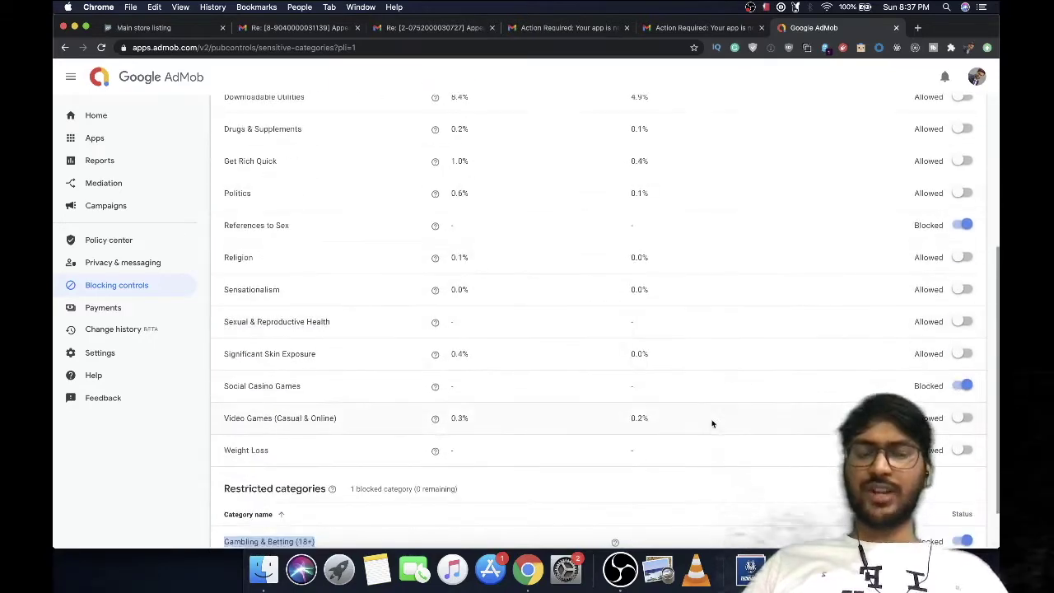
pyautogui.scroll(-2, 712, 423)
pyautogui.scroll(6, 491, 488)
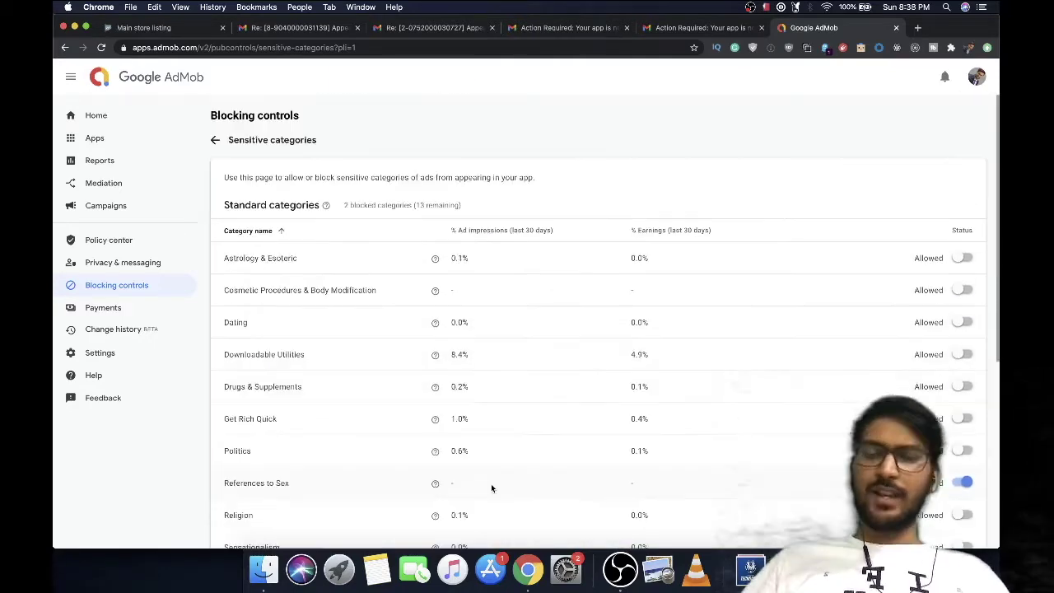
pyautogui.scroll(-5, 491, 489)
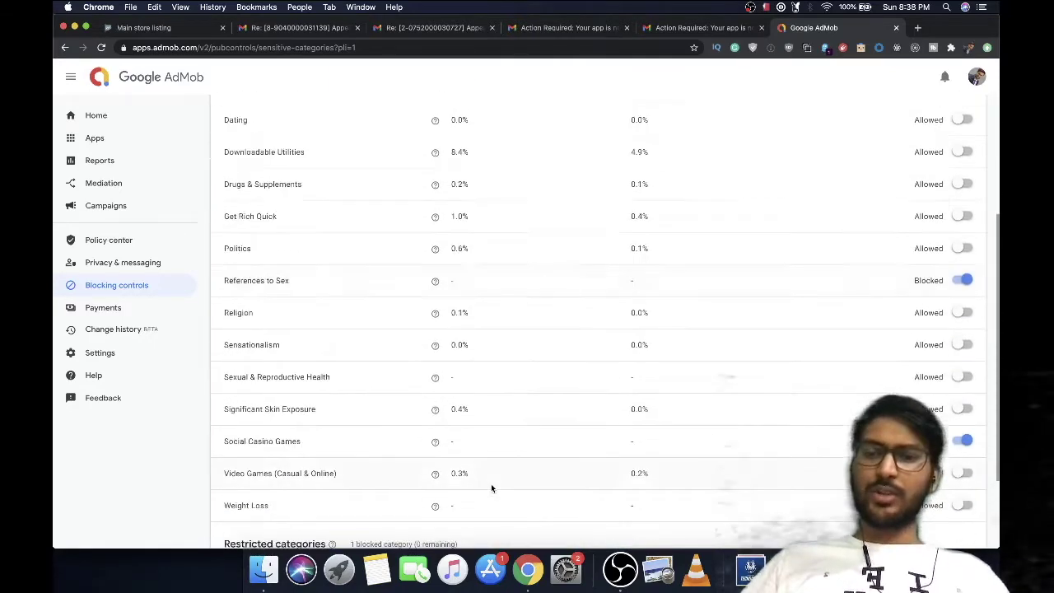
# - Check the main store listing in Google Play Console, and return to Google AdMob to recheck the standard and restricted category statuses
pyautogui.click(144, 27)
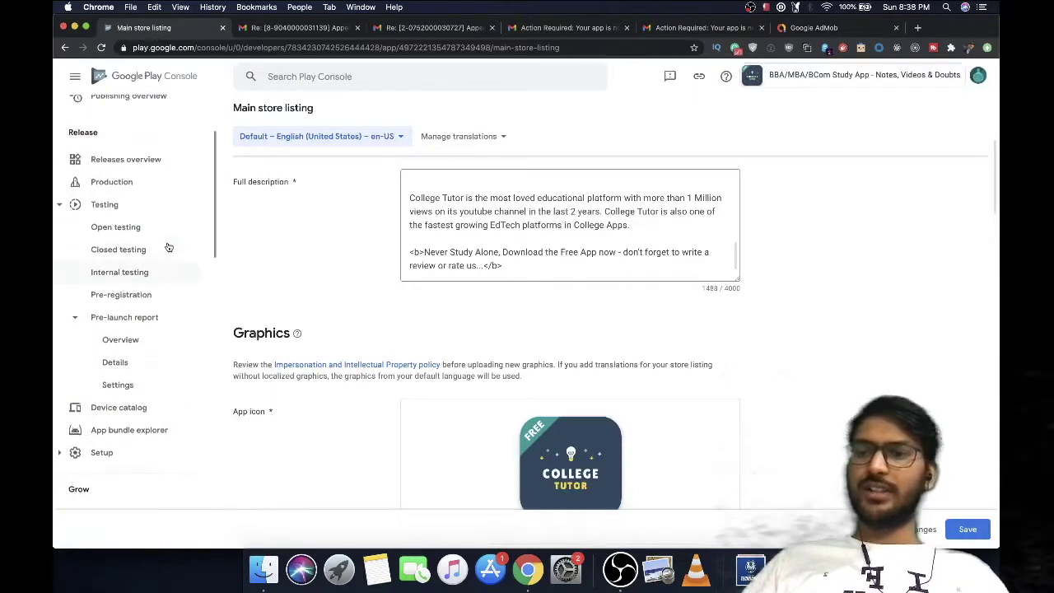
pyautogui.scroll(-2, 631, 400)
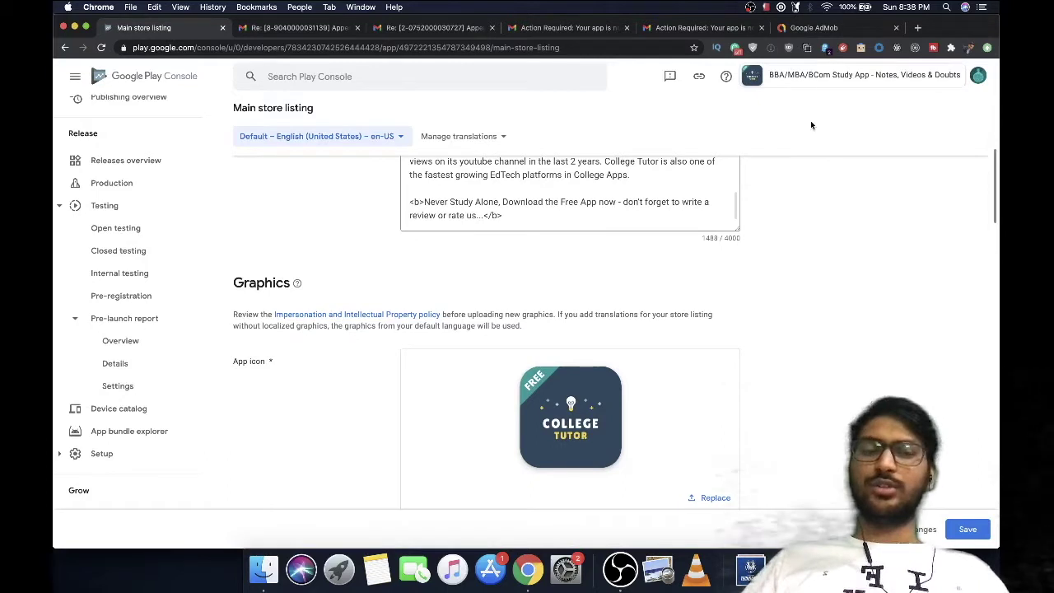
pyautogui.click(805, 27)
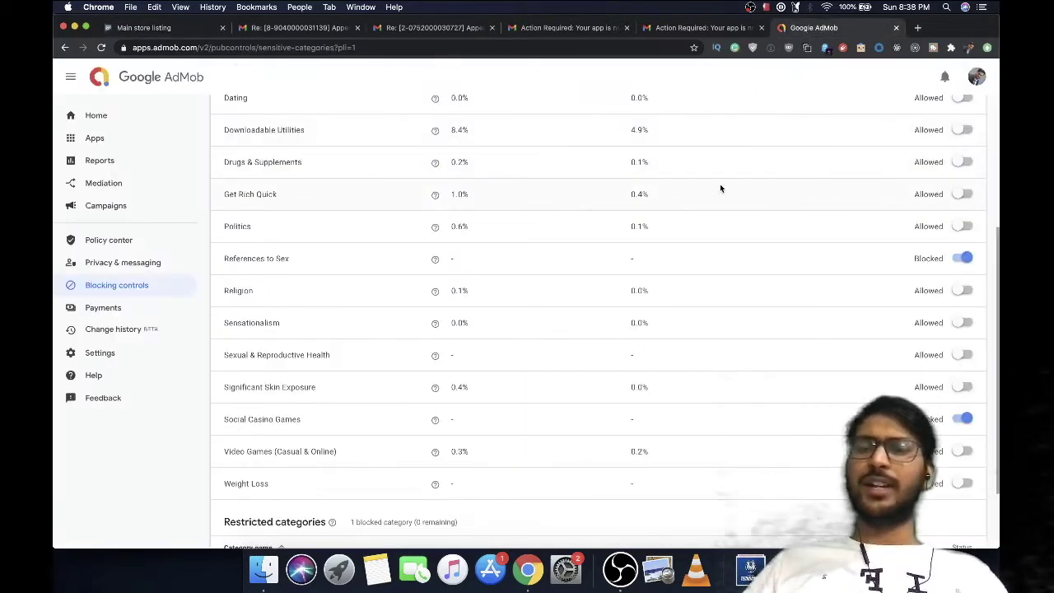
pyautogui.scroll(-1, 720, 184)
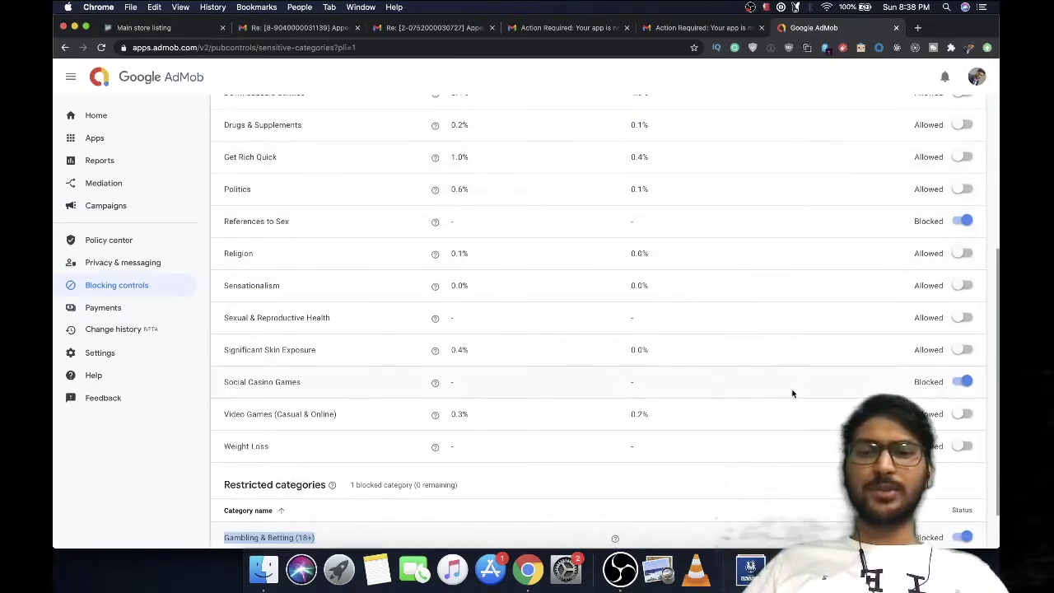
pyautogui.scroll(-2, 796, 404)
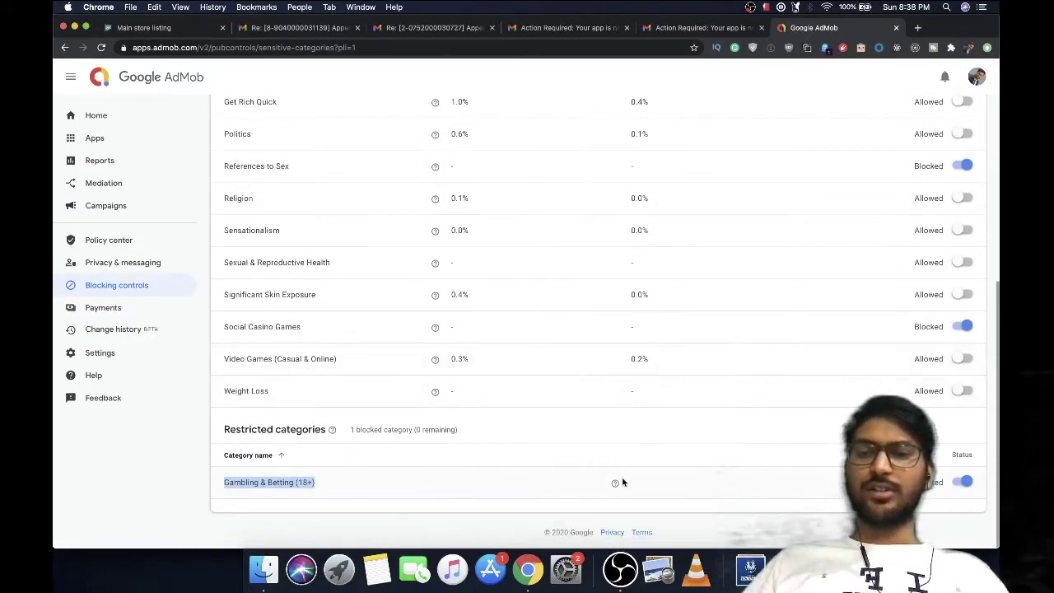
pyautogui.scroll(2, 623, 477)
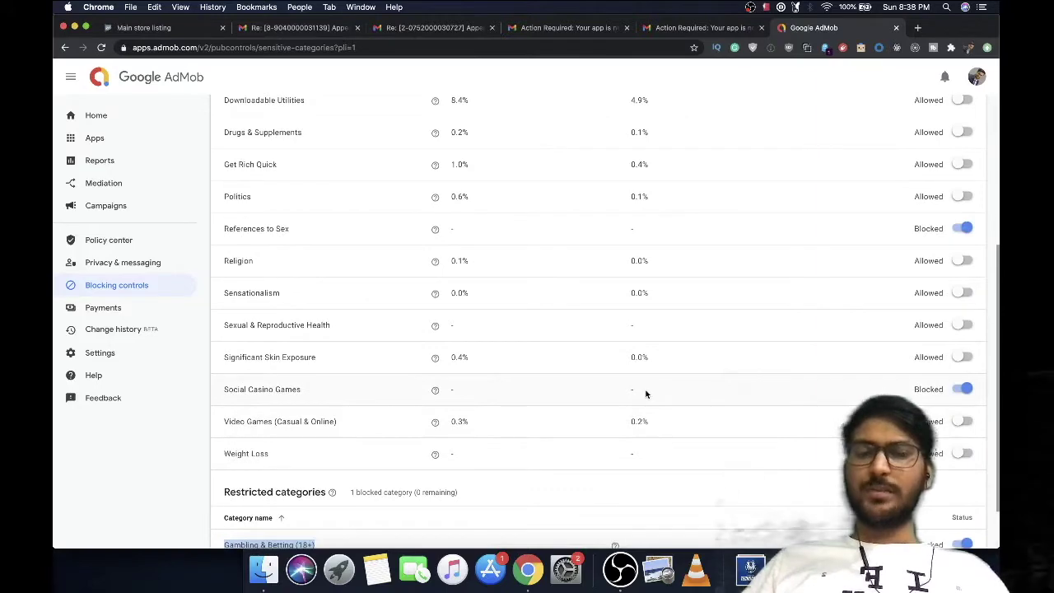
pyautogui.scroll(-2, 646, 393)
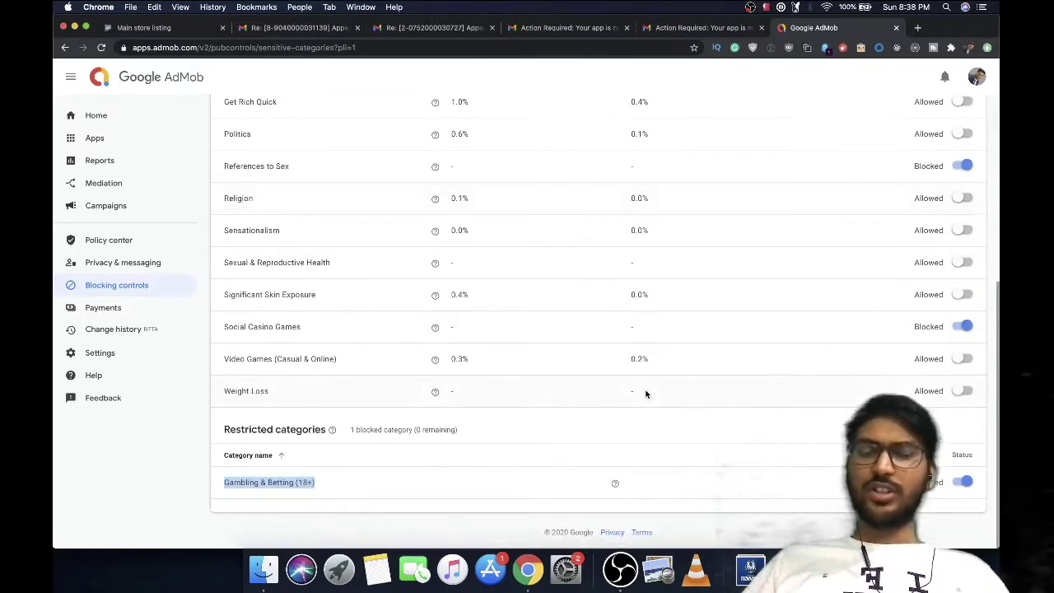
pyautogui.scroll(2, 664, 355)
pyautogui.scroll(1, 663, 356)
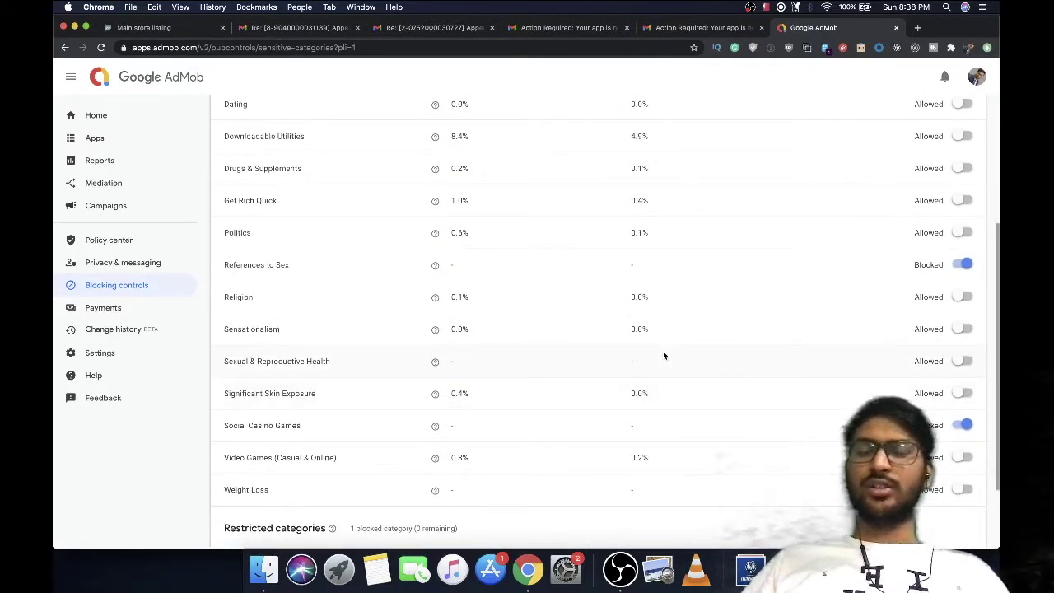
pyautogui.scroll(3, 665, 313)
# - Recheck the Inappropriate Ads rejection email in Gmail, and return to Google Play Console to open the app's App content policy page
pyautogui.click(569, 27)
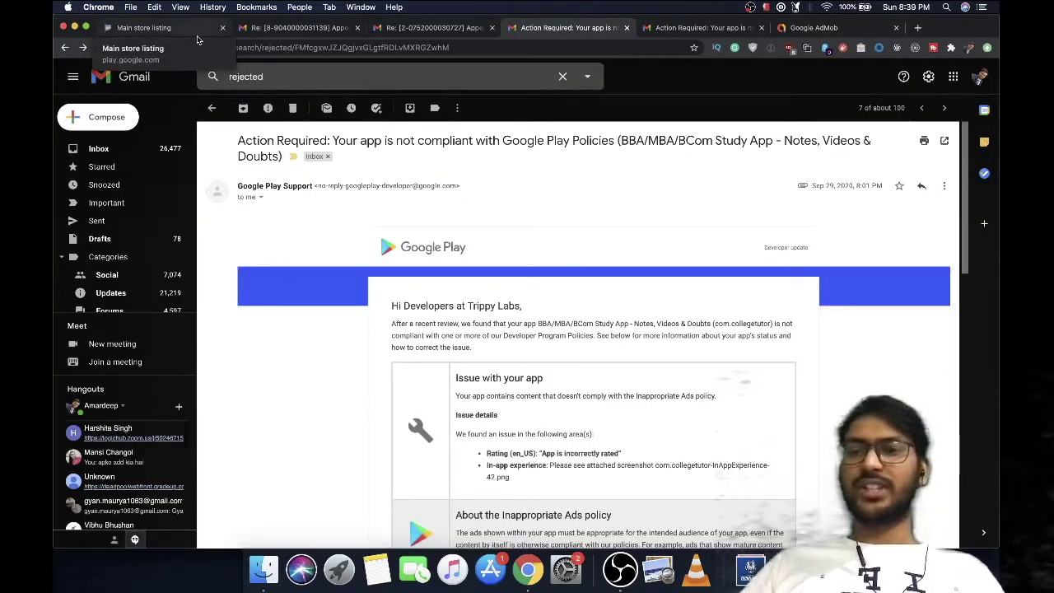
pyautogui.click(197, 37)
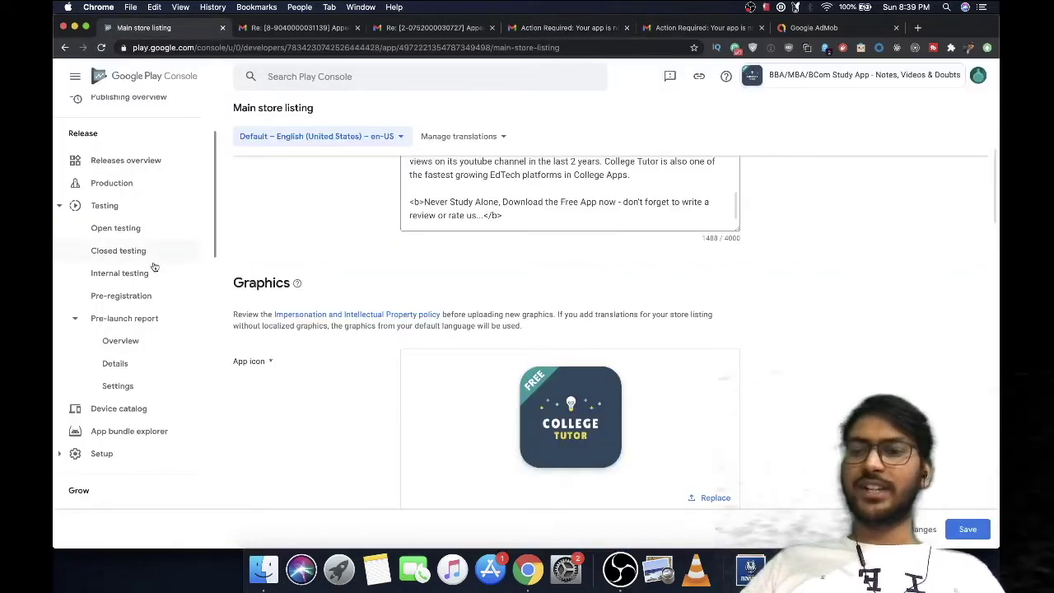
pyautogui.scroll(-5, 141, 287)
pyautogui.scroll(-8, 142, 288)
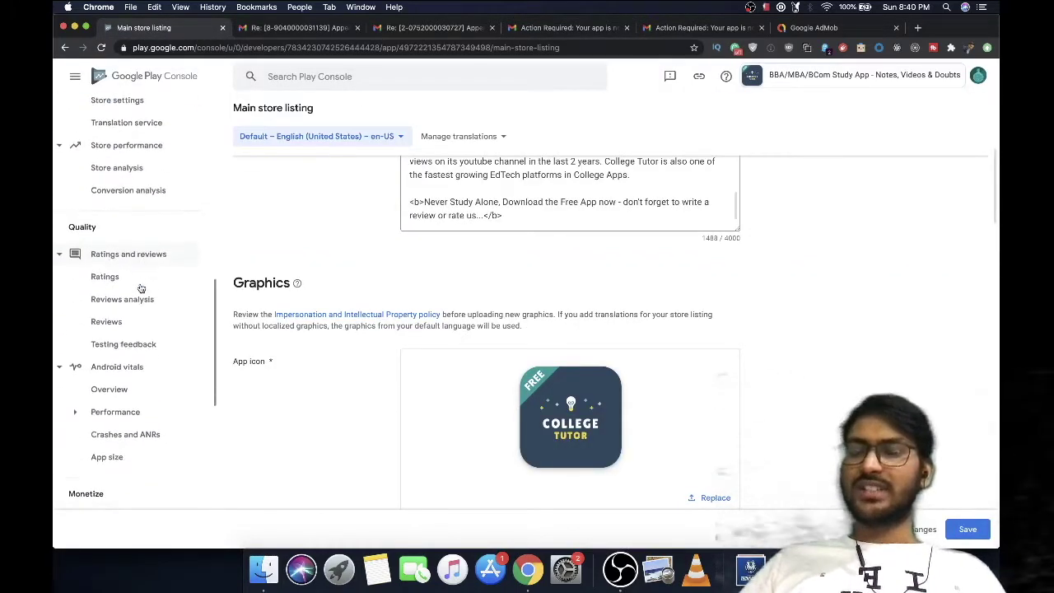
pyautogui.scroll(-8, 138, 370)
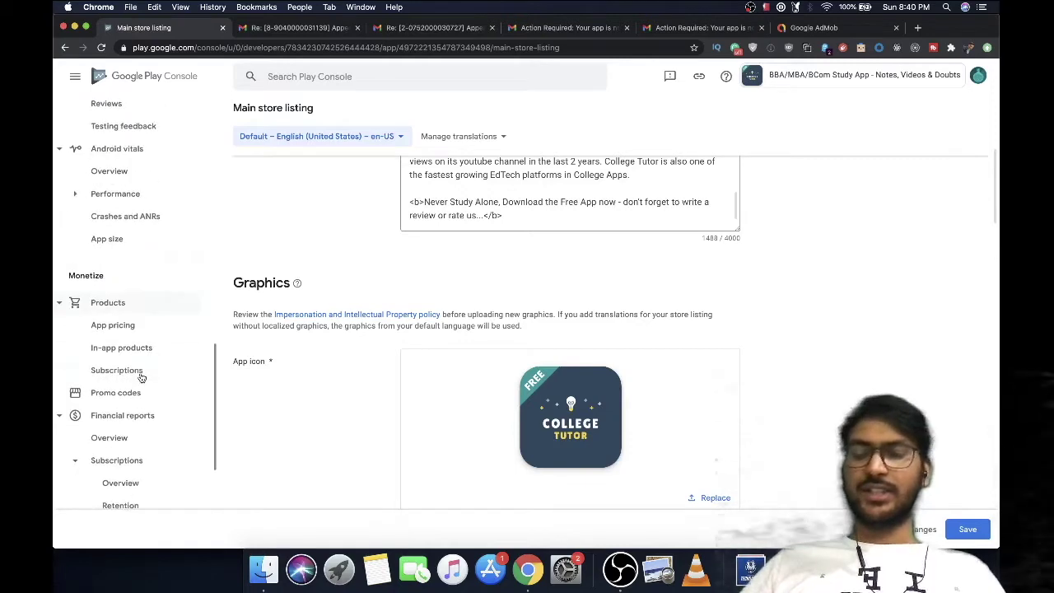
pyautogui.click(112, 449)
pyautogui.scroll(20, 141, 302)
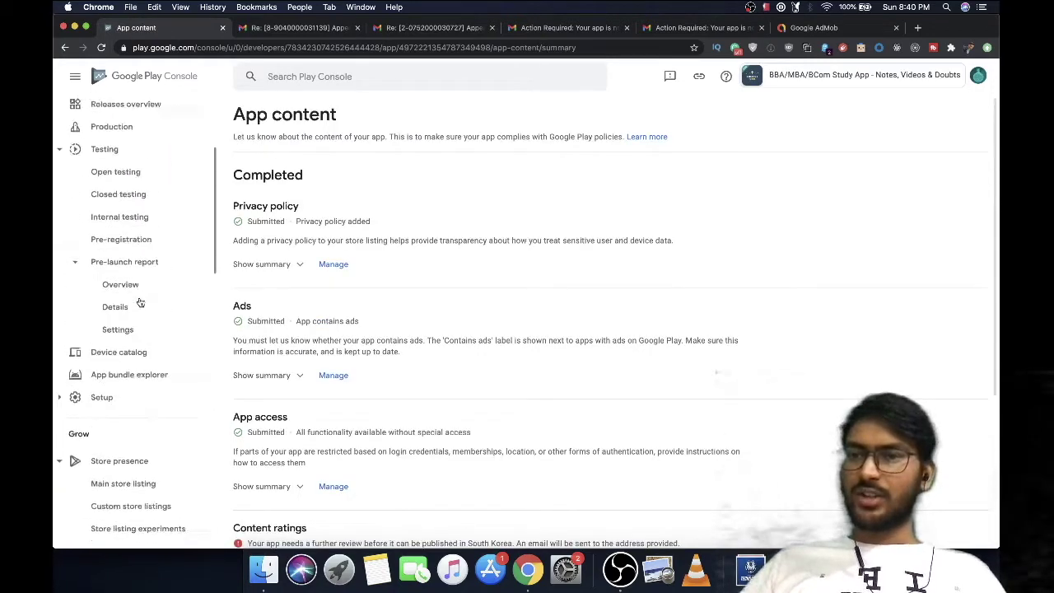
pyautogui.scroll(-20, 171, 325)
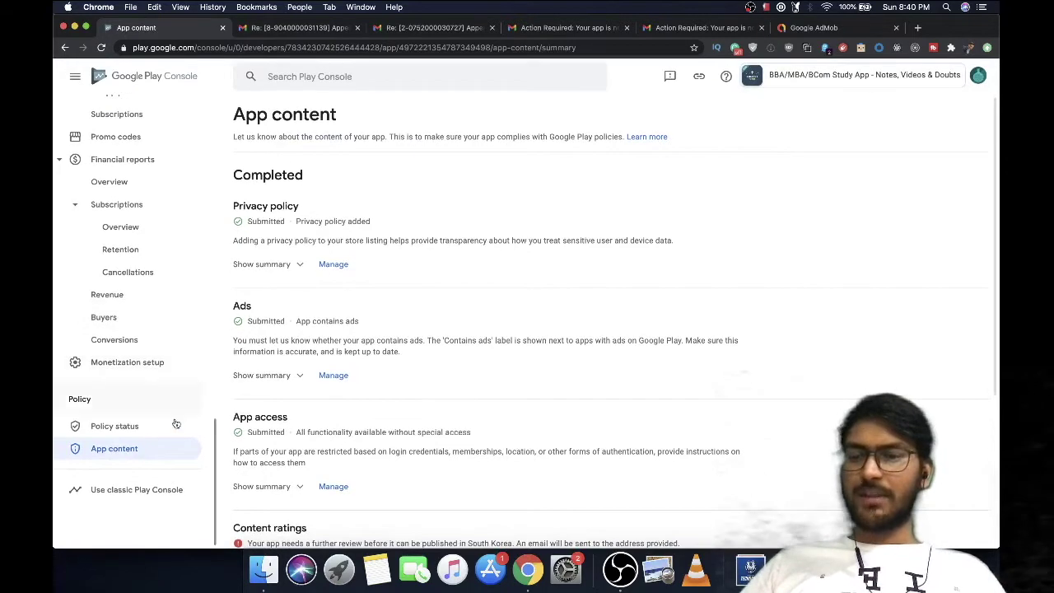
# - Review the Content ratings declaration with its summary of rating badges, and open it for management
pyautogui.scroll(-1, 336, 400)
pyautogui.scroll(-4, 335, 395)
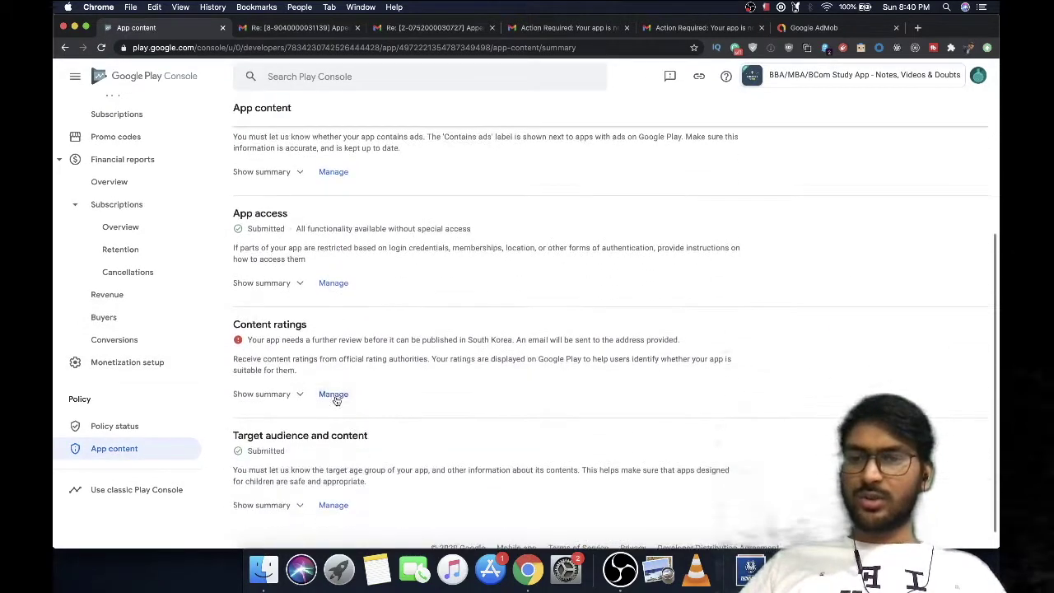
pyautogui.tripleClick(321, 340)
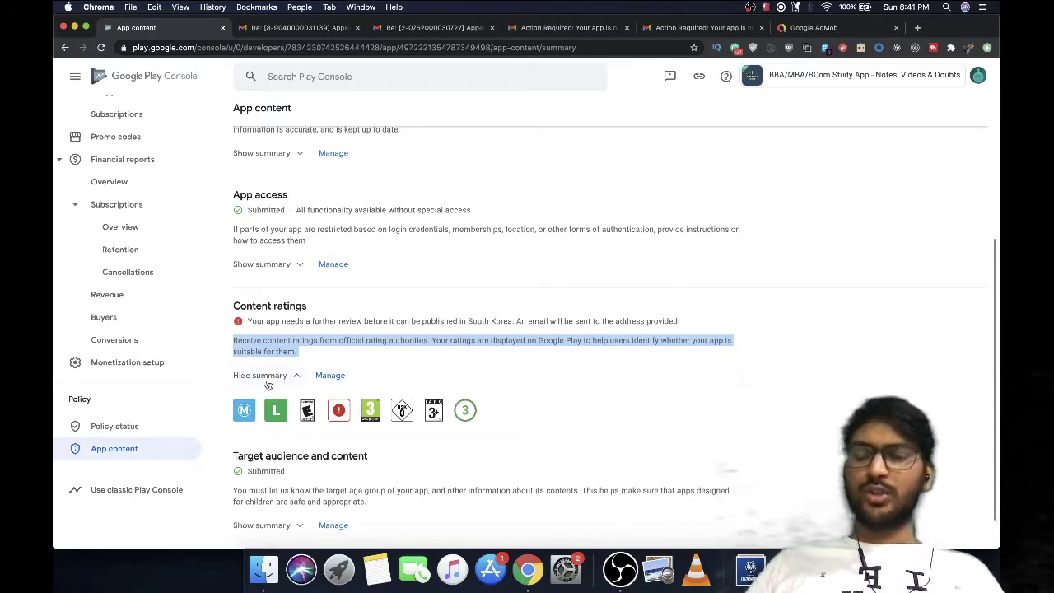
pyautogui.click(331, 375)
pyautogui.scroll(-1, 384, 311)
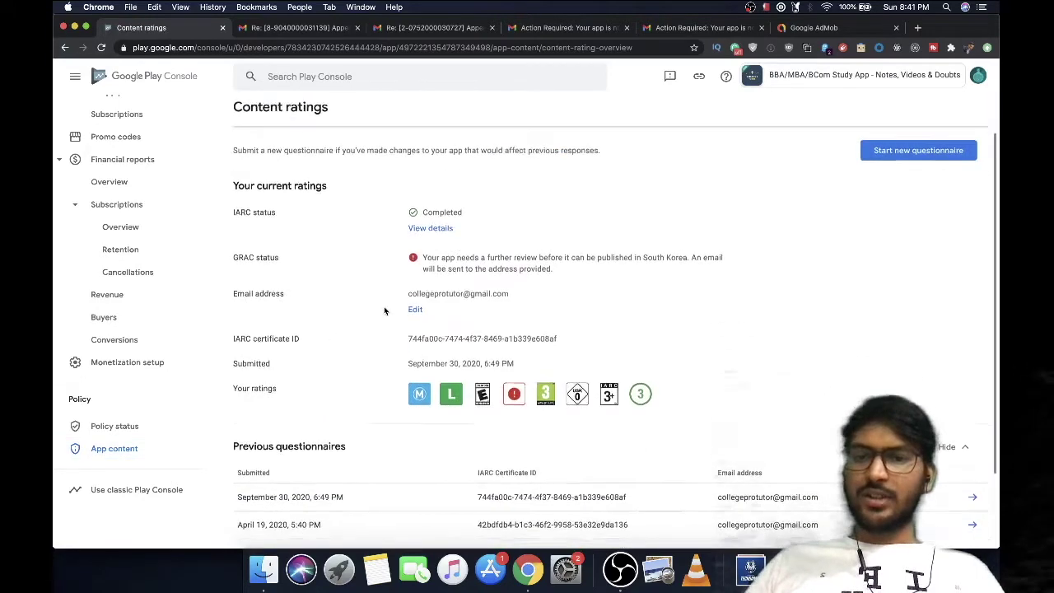
# - Examine the IARC rating details for each region, highlight the South Korea review notice, and close the summary
pyautogui.click(430, 228)
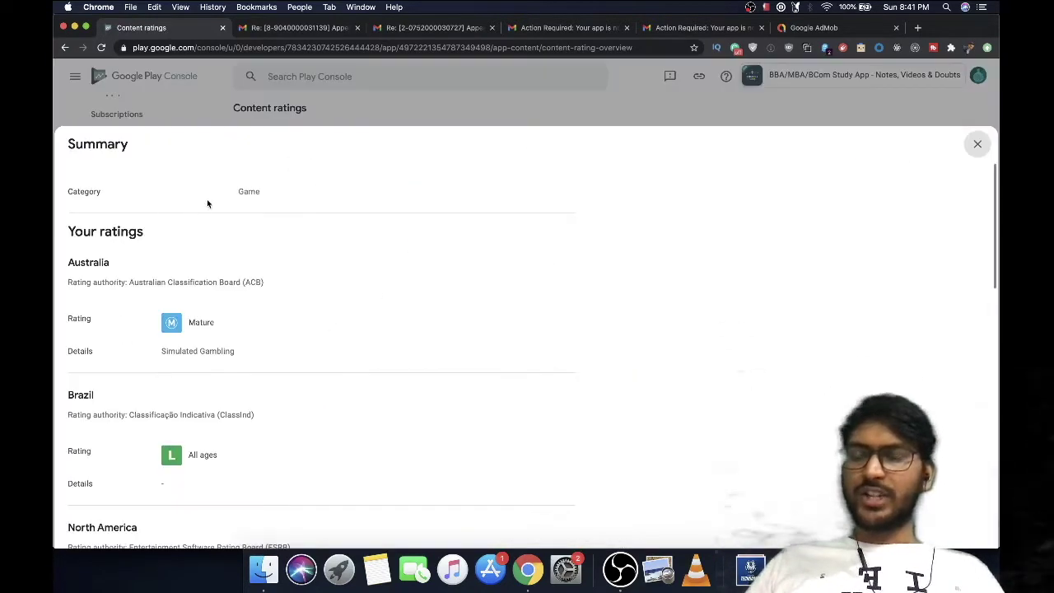
pyautogui.scroll(-2, 244, 415)
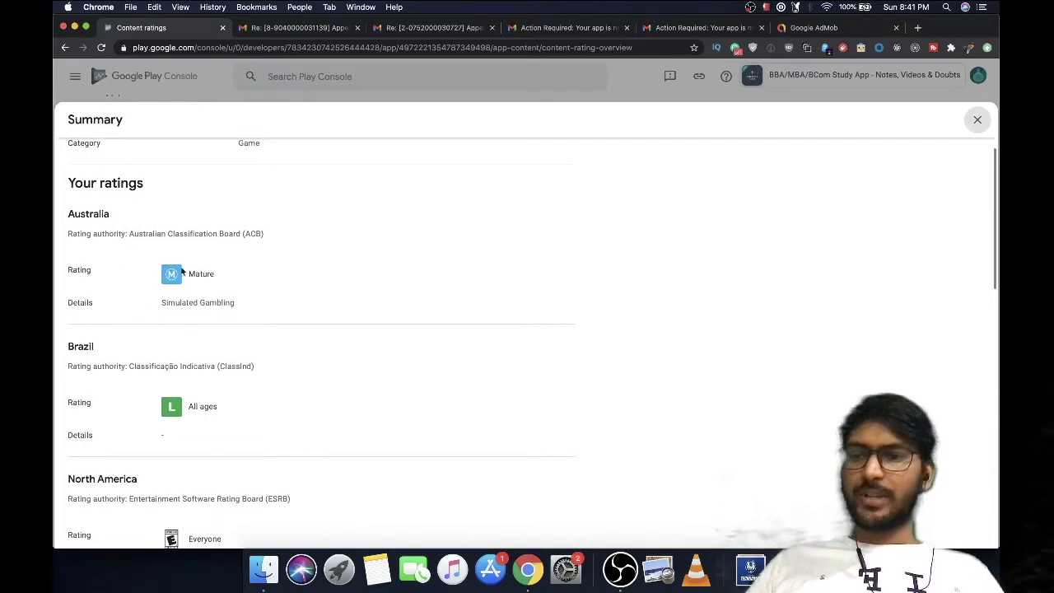
pyautogui.scroll(-5, 251, 414)
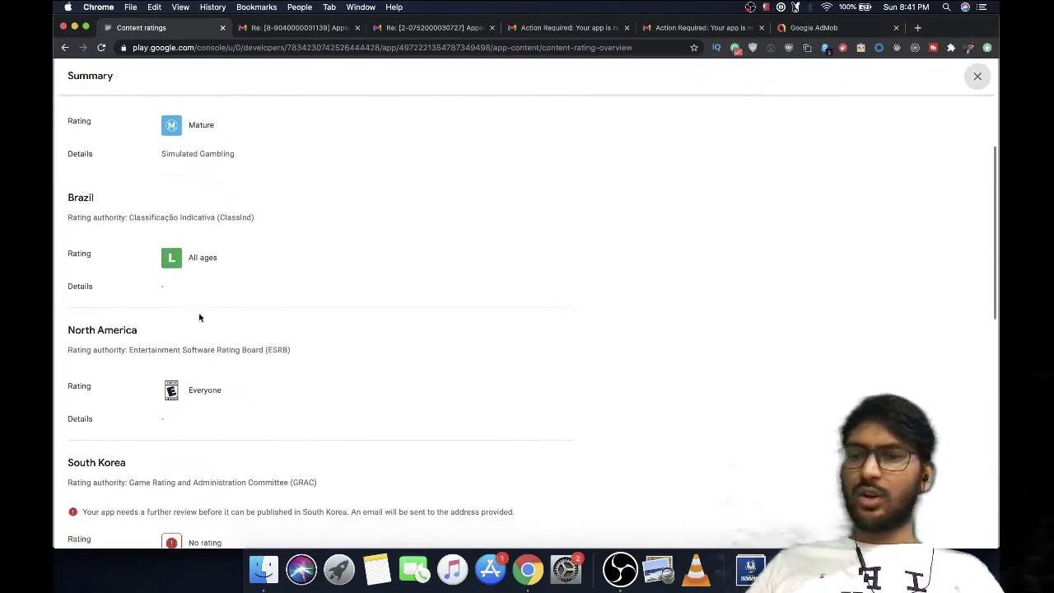
pyautogui.scroll(-1, 257, 387)
pyautogui.scroll(-6, 287, 354)
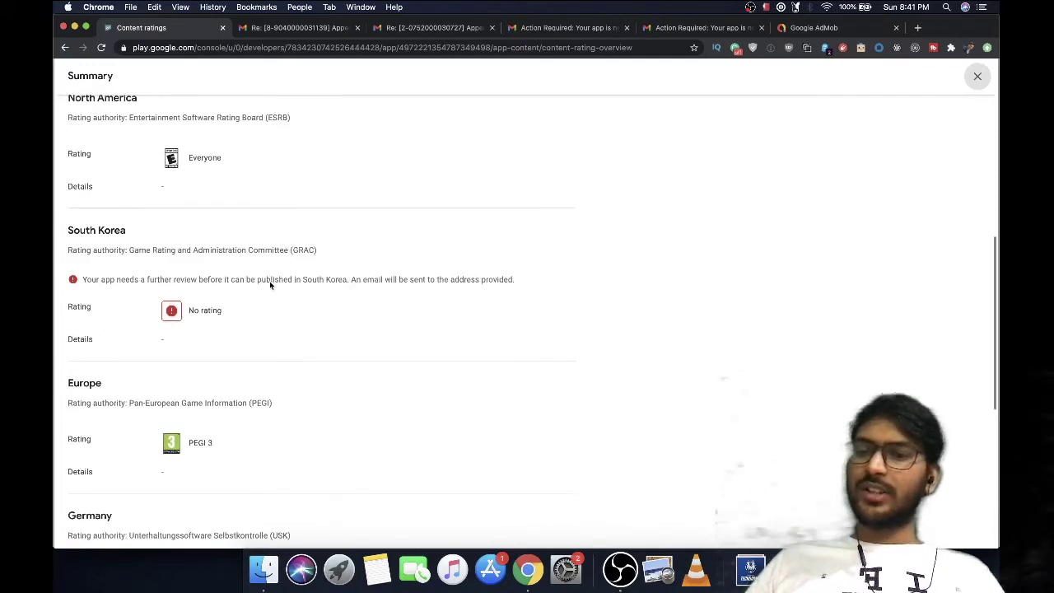
pyautogui.tripleClick(270, 281)
pyautogui.scroll(-2, 273, 298)
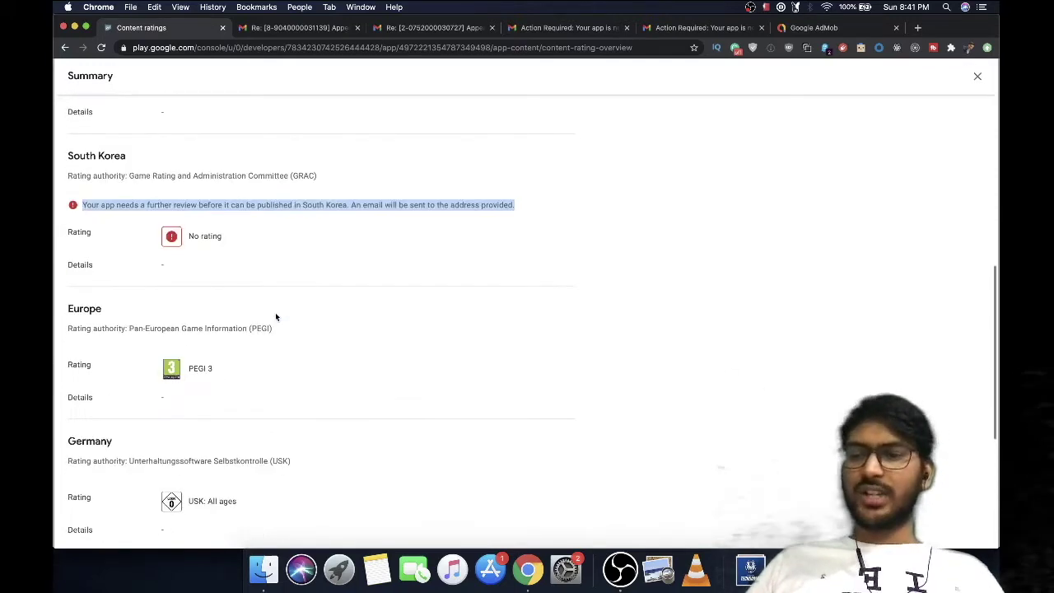
pyautogui.scroll(-5, 223, 387)
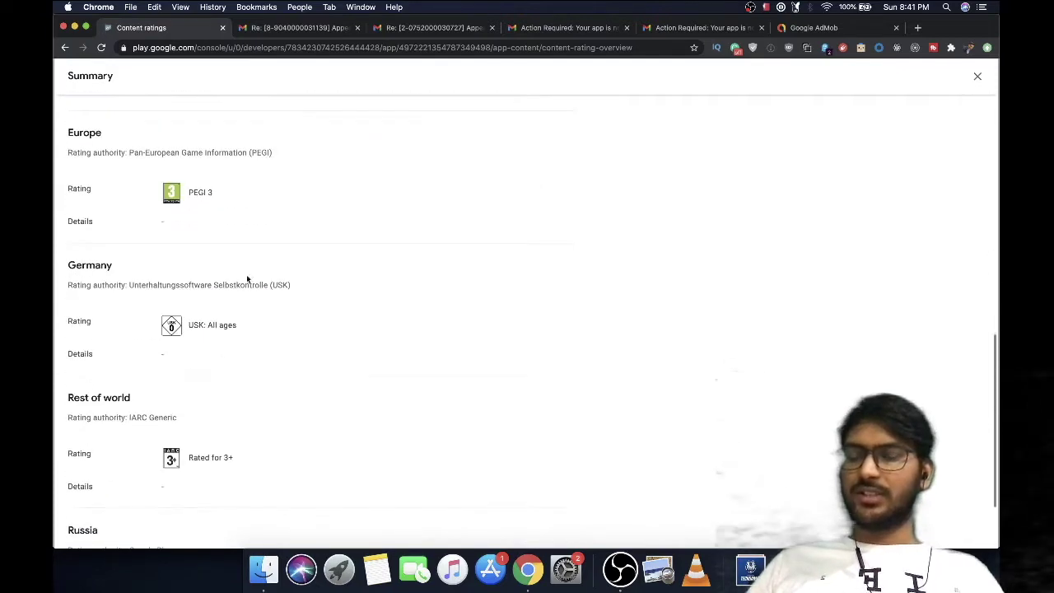
pyautogui.scroll(-3, 254, 412)
pyautogui.scroll(1, 247, 331)
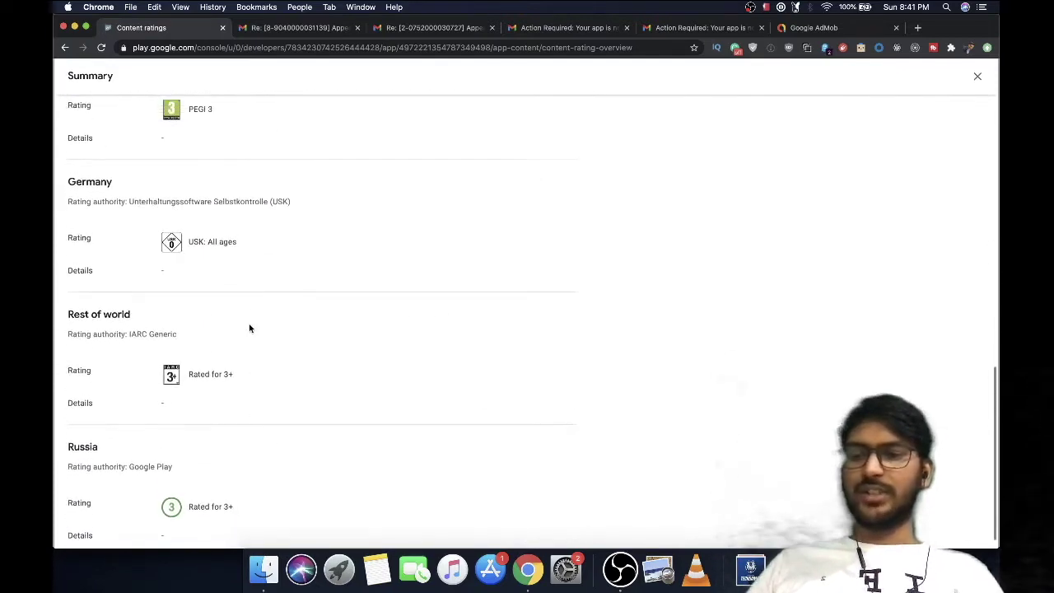
pyautogui.scroll(3, 249, 329)
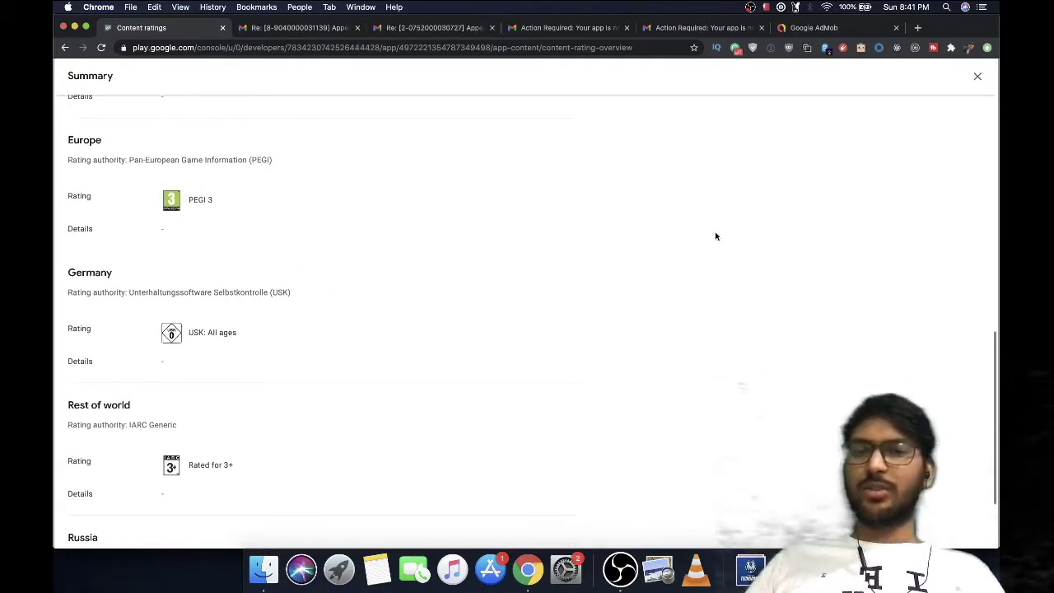
pyautogui.scroll(10, 544, 373)
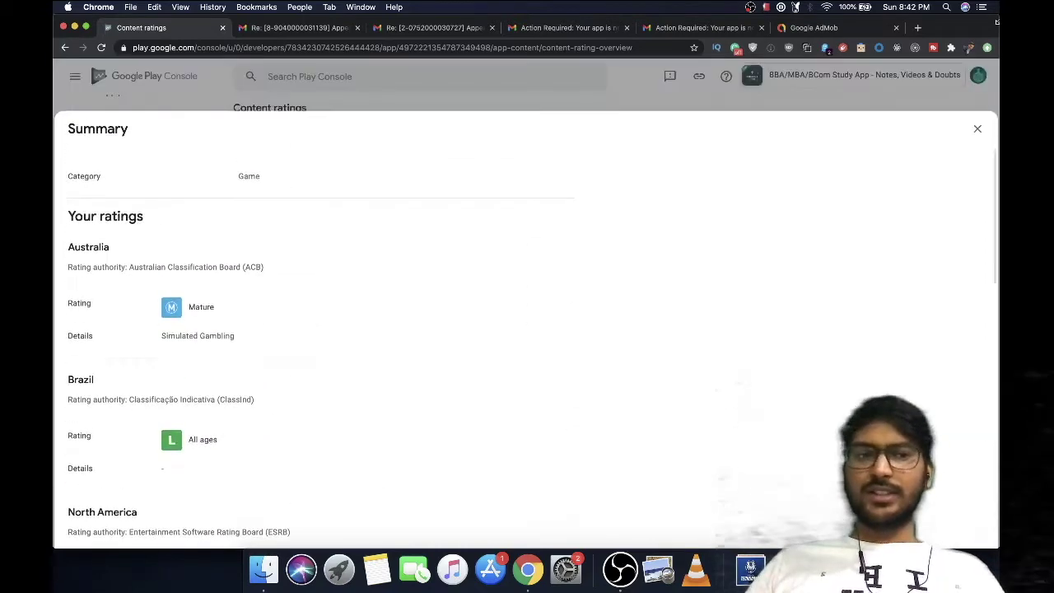
pyautogui.click(978, 76)
# - Start a new content rating questionnaire, choose Game as the app category and continue to its questions
pyautogui.click(908, 198)
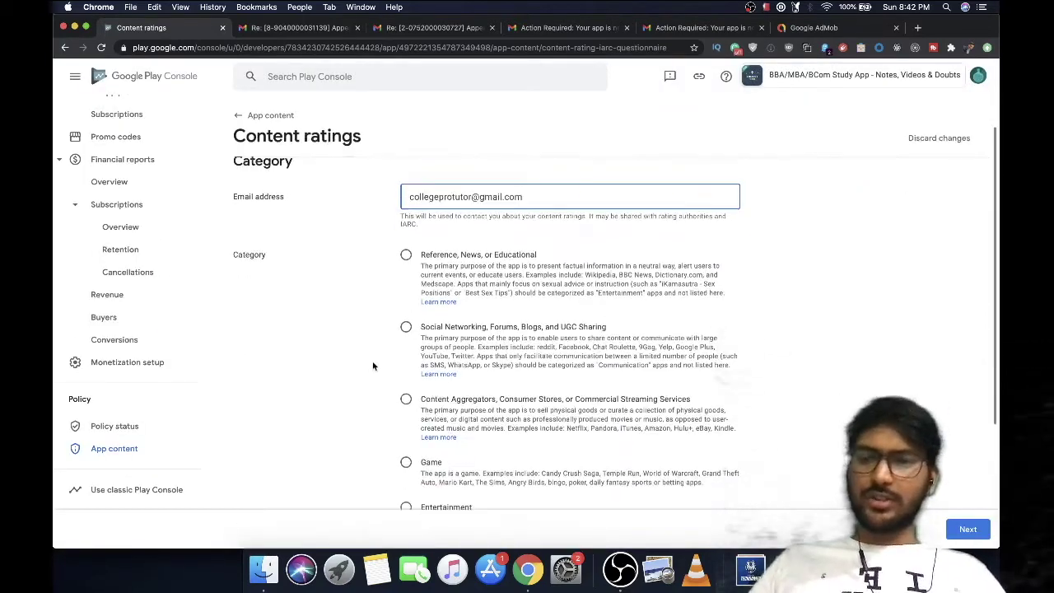
pyautogui.scroll(-2, 372, 363)
pyautogui.scroll(-1, 441, 407)
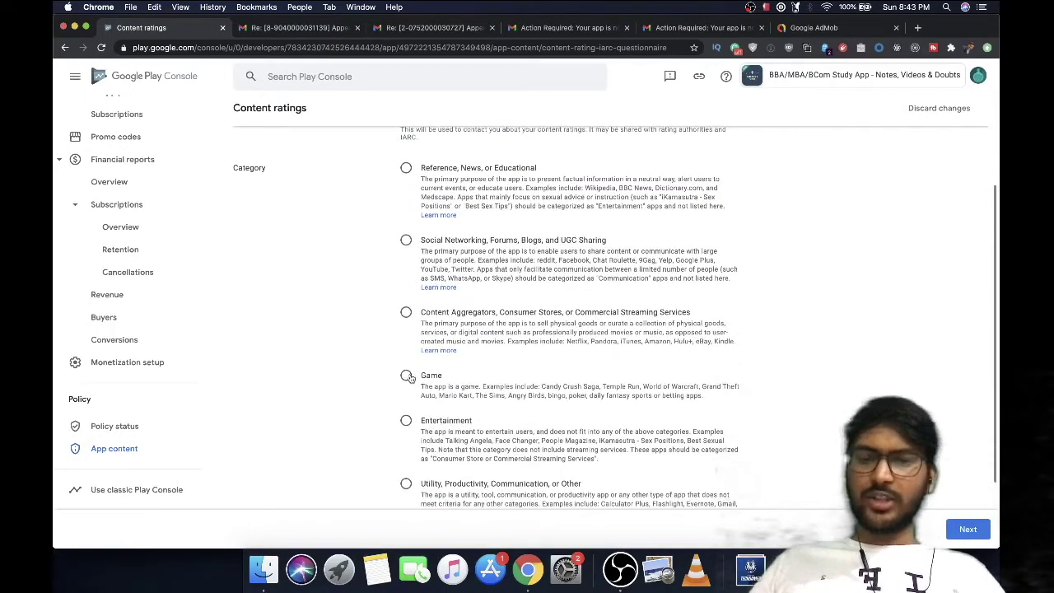
pyautogui.click(406, 376)
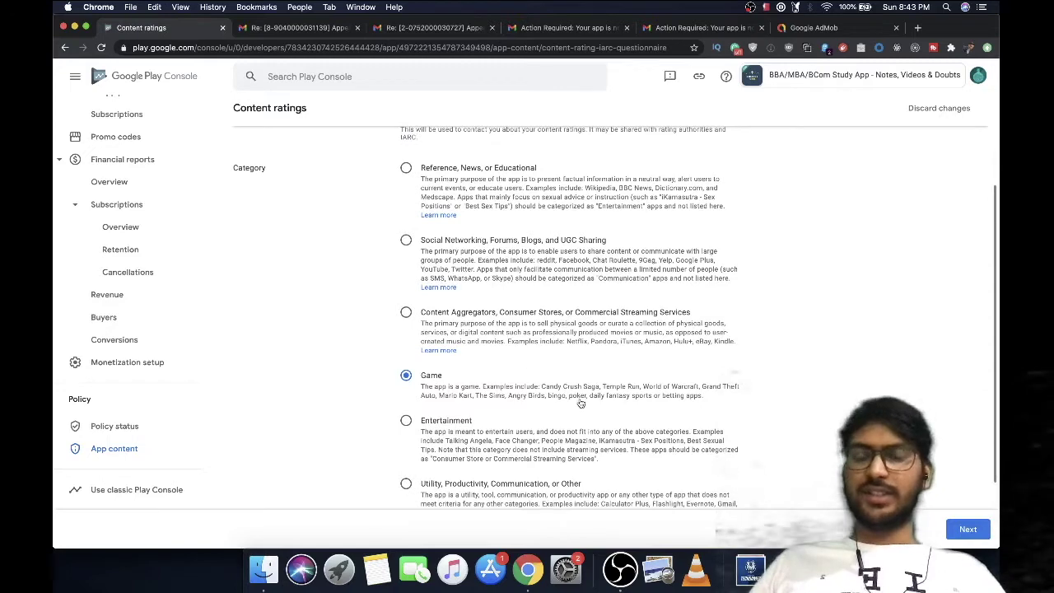
pyautogui.scroll(-2, 665, 444)
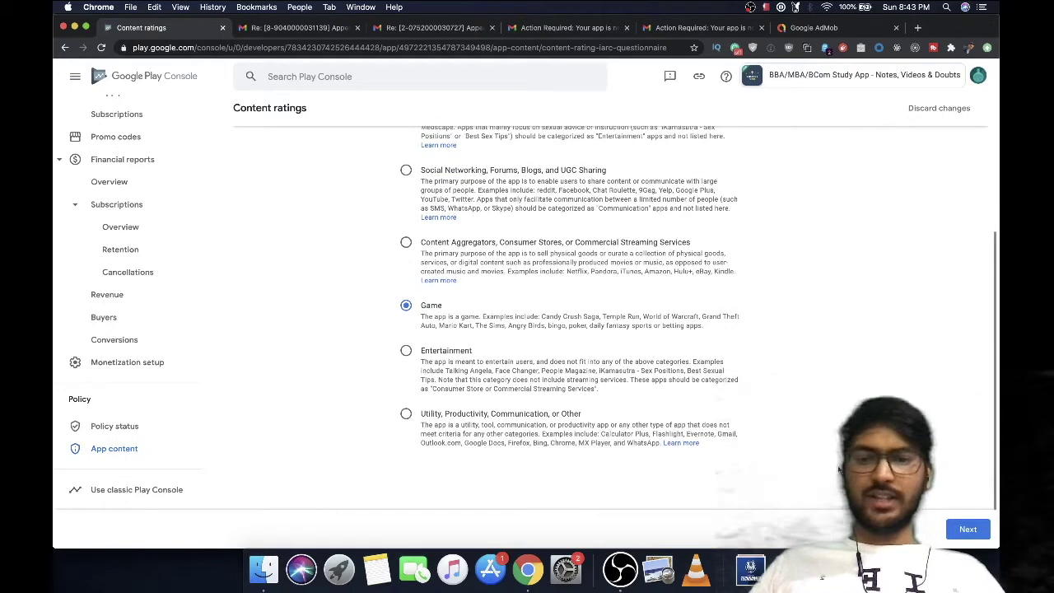
pyautogui.click(968, 530)
pyautogui.scroll(-2, 400, 391)
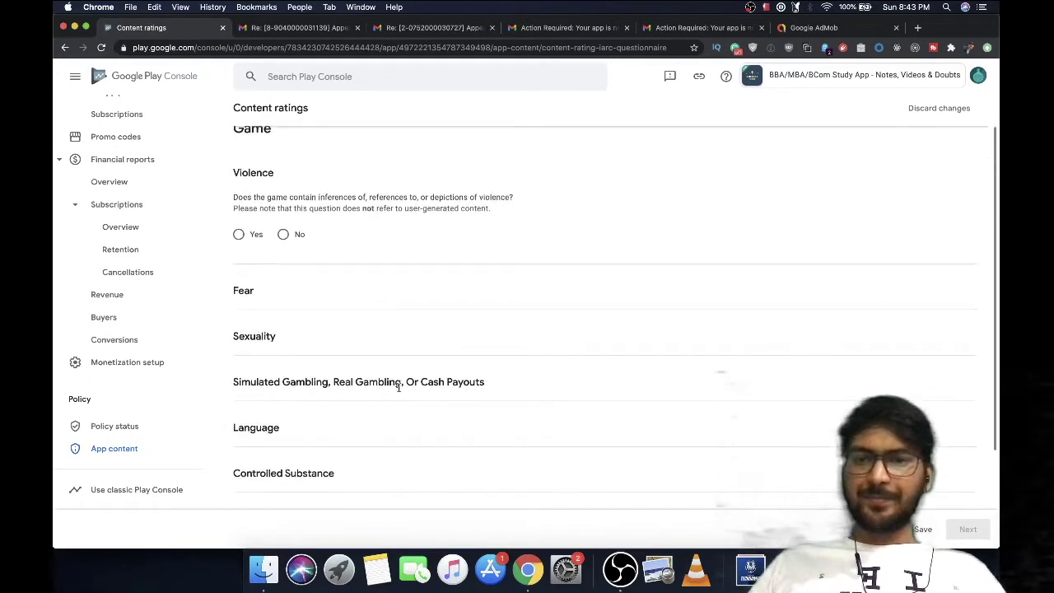
# - Answer No to the Violence, Fear and Sexuality questions and Yes to the gambling or cash payouts question
pyautogui.click(284, 235)
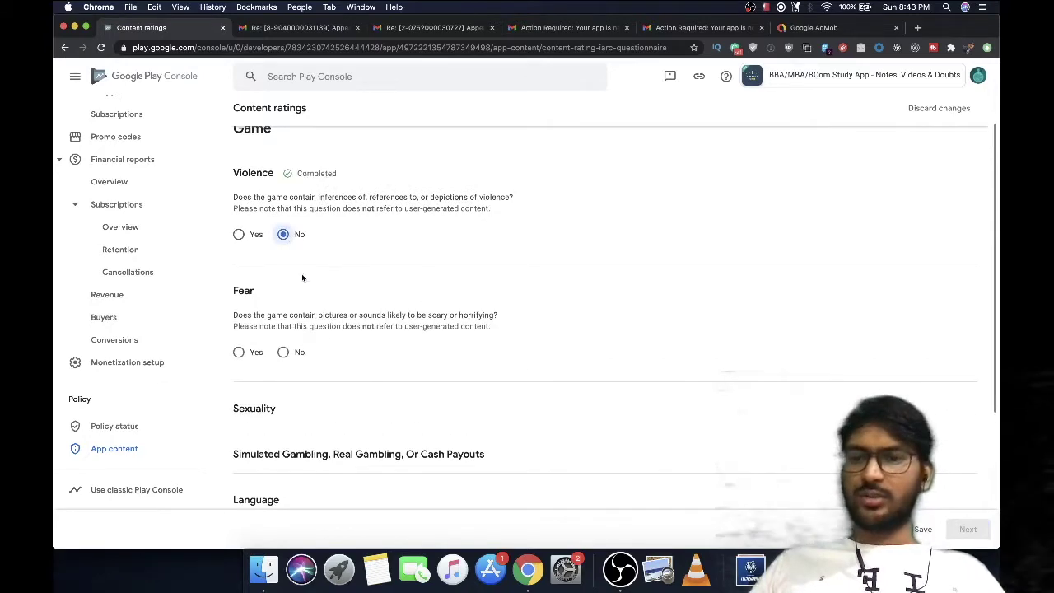
pyautogui.click(284, 353)
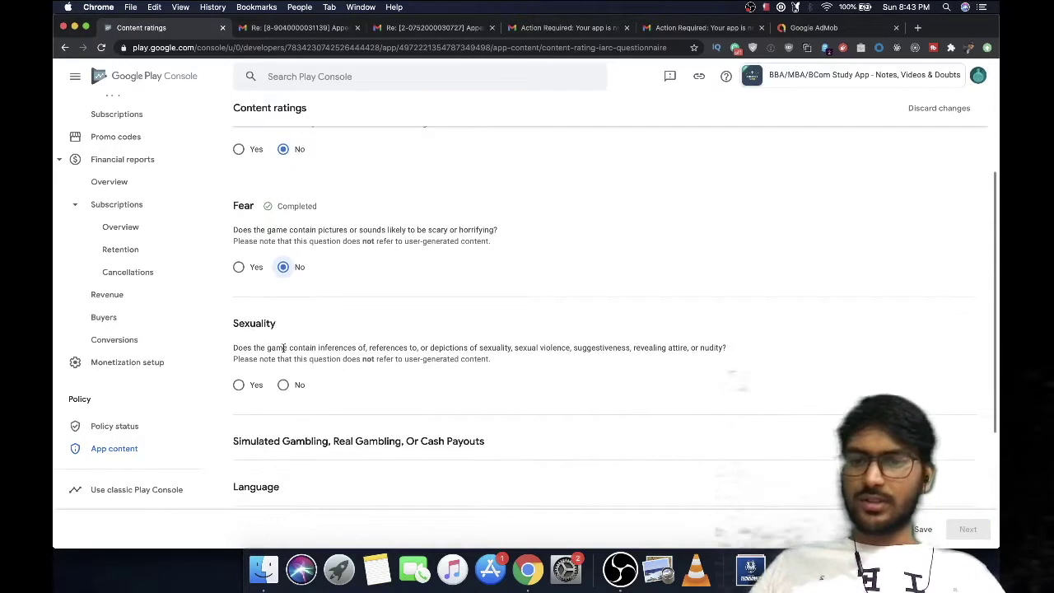
pyautogui.click(284, 338)
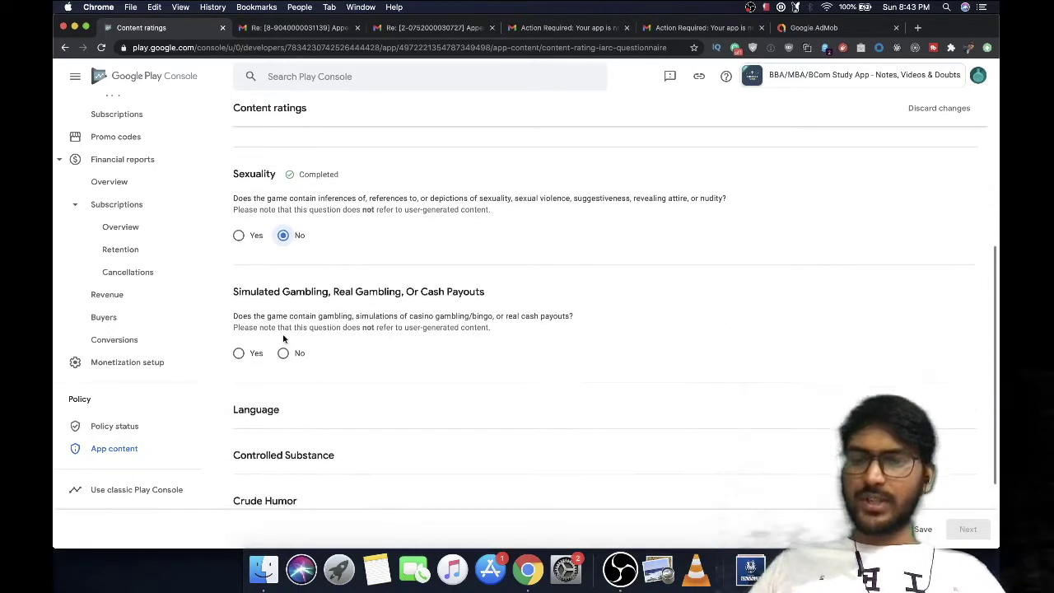
pyautogui.click(239, 353)
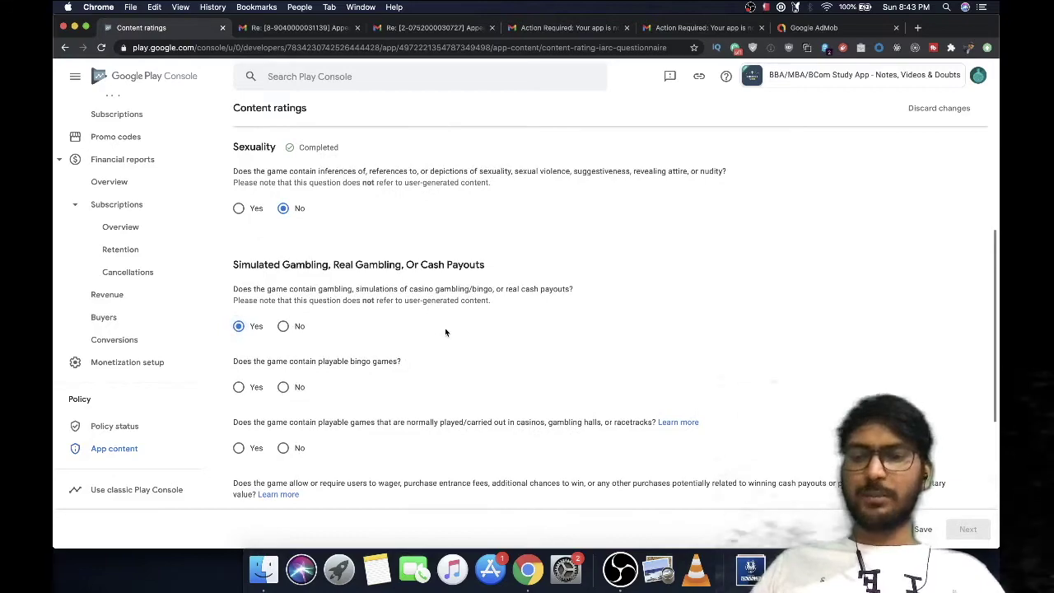
# - Reread the rejection email in Gmail down to its attached ad screenshots, and return to the content rating questionnaire
pyautogui.press('super+4')
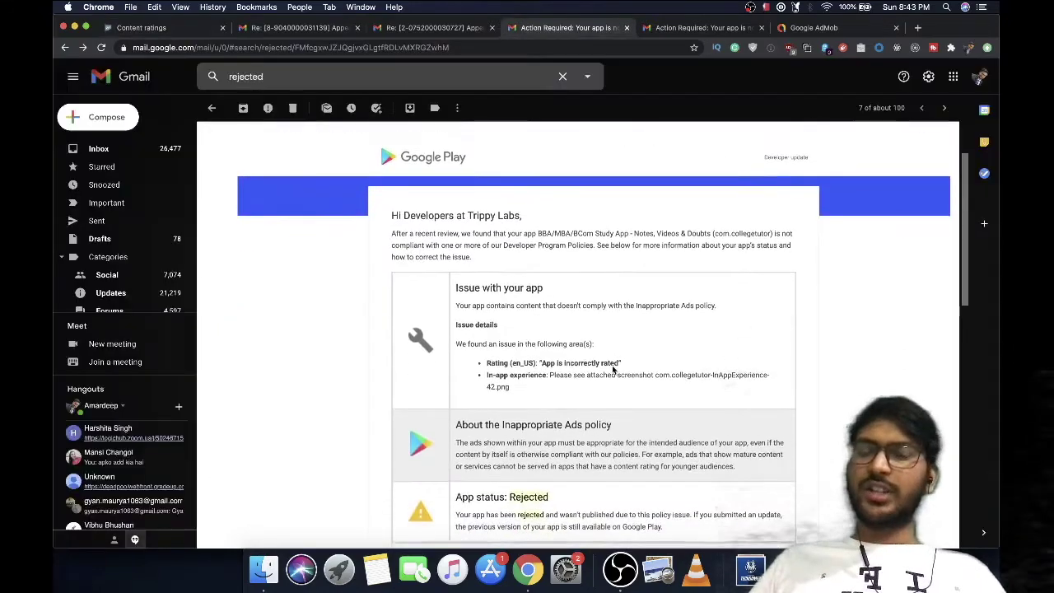
pyautogui.scroll(-4, 613, 370)
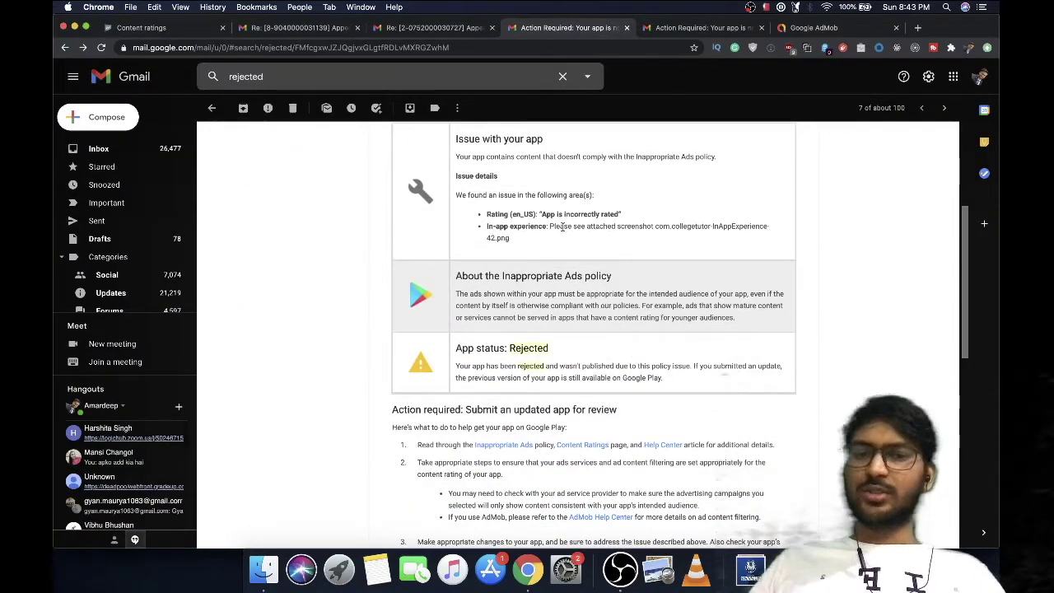
pyautogui.scroll(-10, 563, 375)
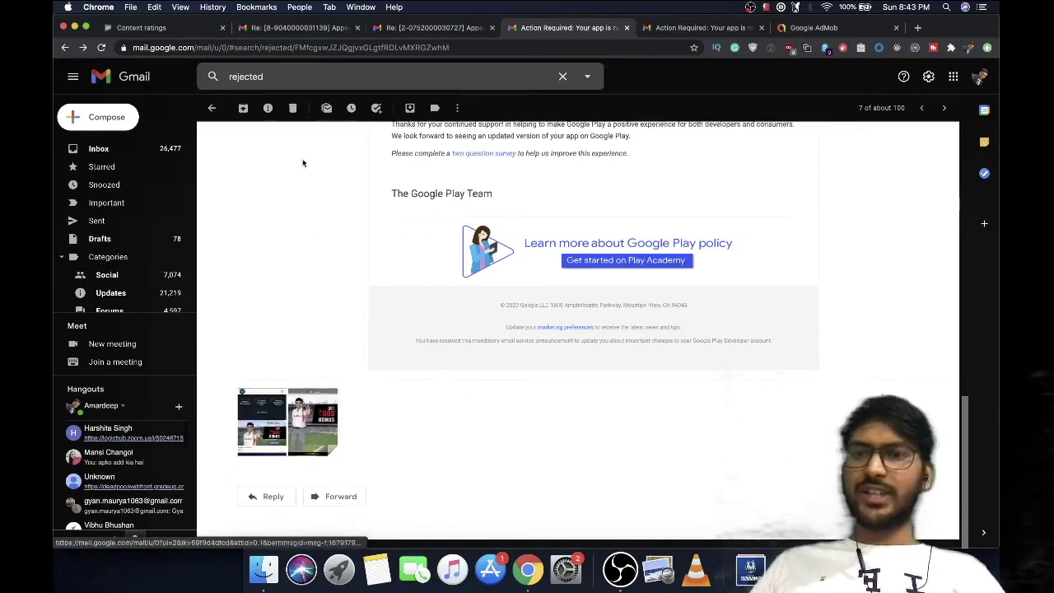
pyautogui.press('super+1')
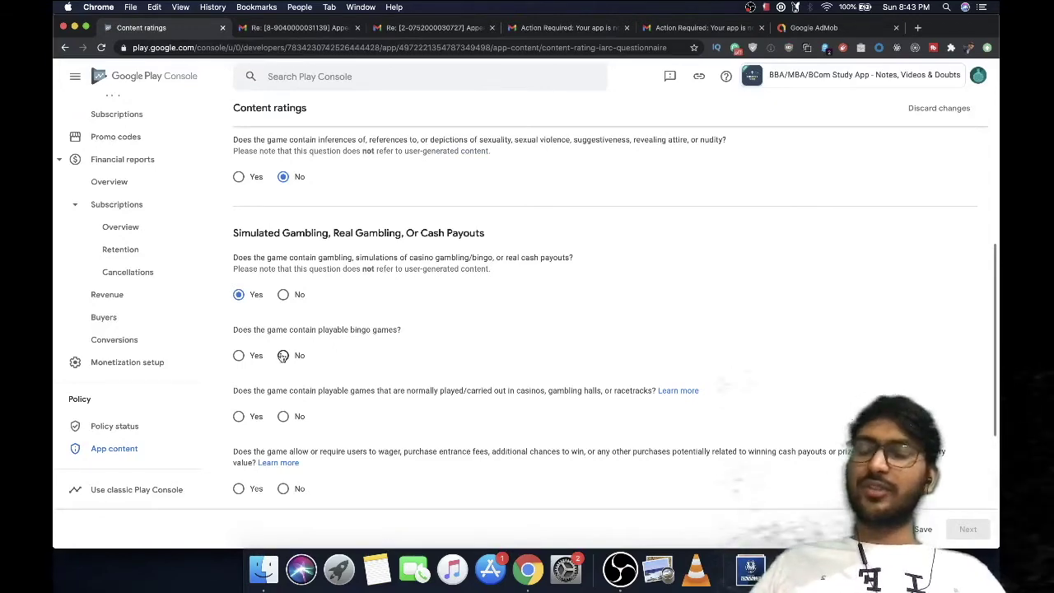
# - Try answering Yes to the Sexuality question to see its follow-up questions, and restore the answer to No
pyautogui.scroll(5, 283, 355)
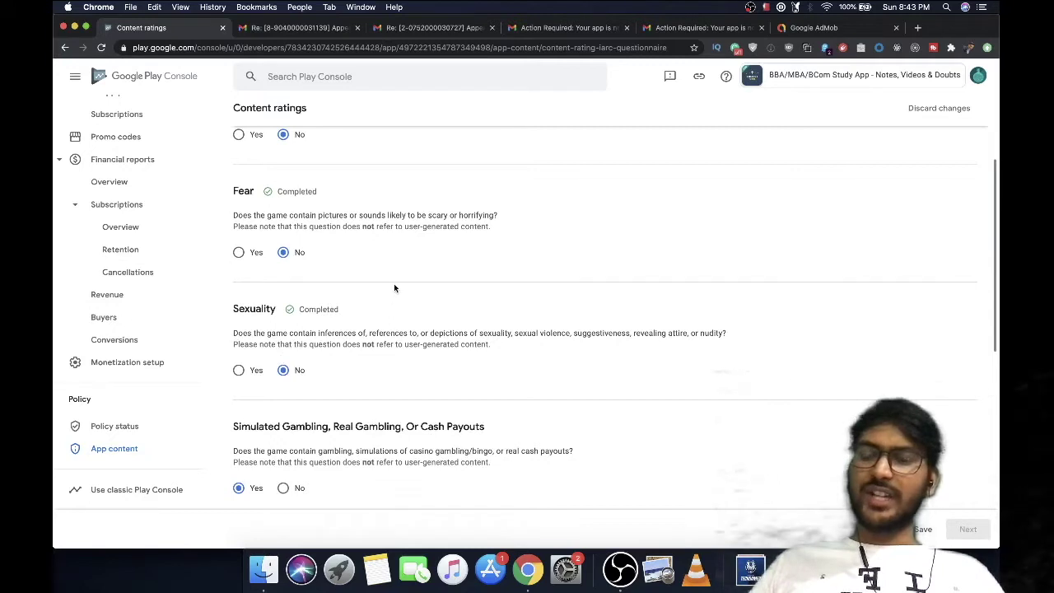
pyautogui.doubleClick(253, 308)
pyautogui.doubleClick(253, 308)
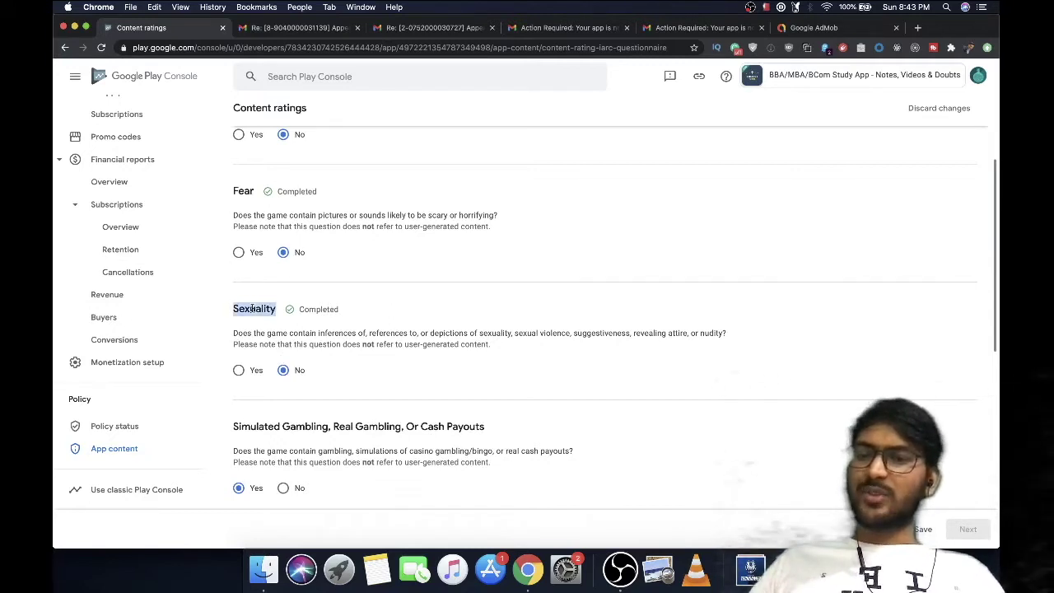
pyautogui.click(239, 370)
pyautogui.scroll(-2, 338, 445)
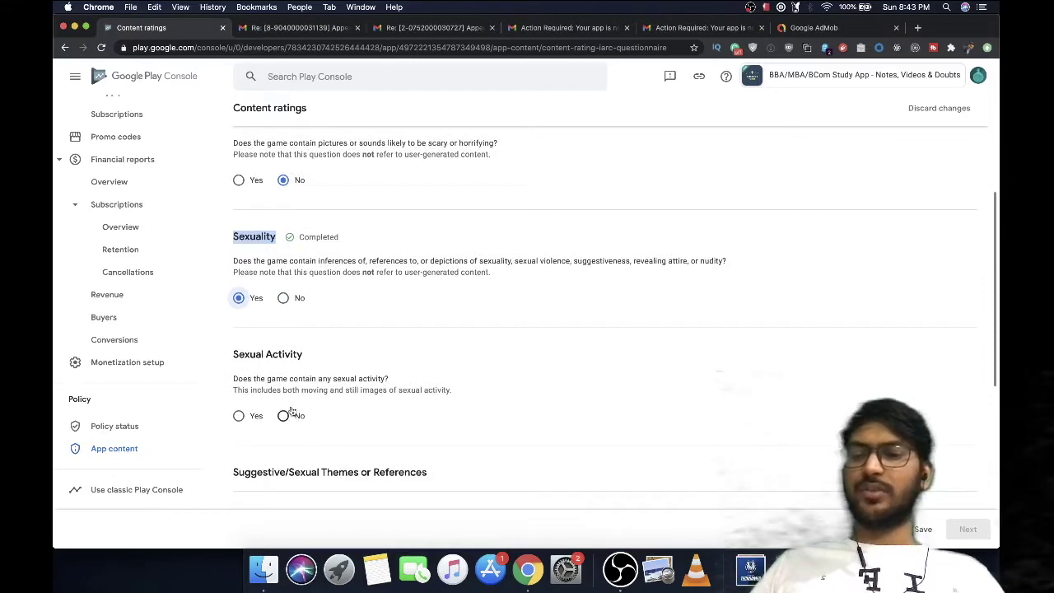
pyautogui.click(283, 298)
pyautogui.click(383, 296)
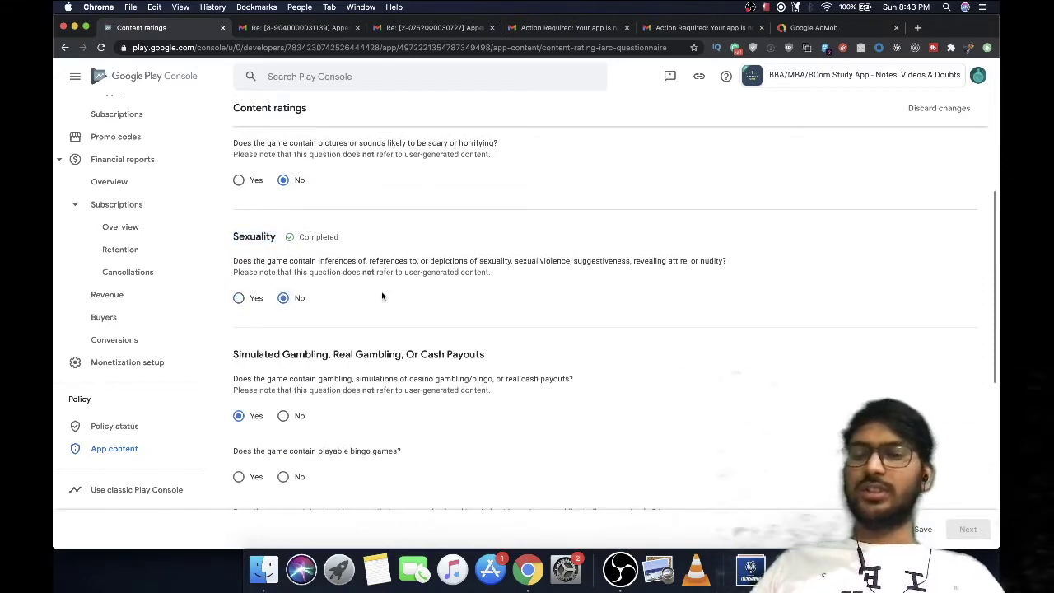
# - Answer No to the gambling follow-up questions on playable bingo, casino-style games, and wagers or purchases for cash payouts
pyautogui.scroll(-4, 382, 297)
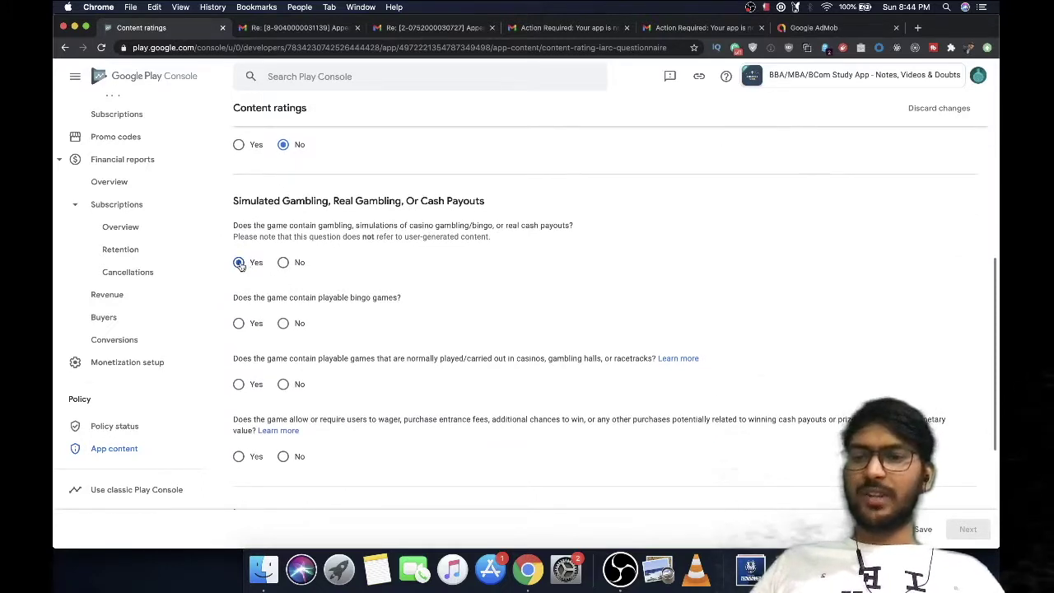
pyautogui.tripleClick(316, 299)
pyautogui.click(283, 324)
pyautogui.scroll(-1, 283, 333)
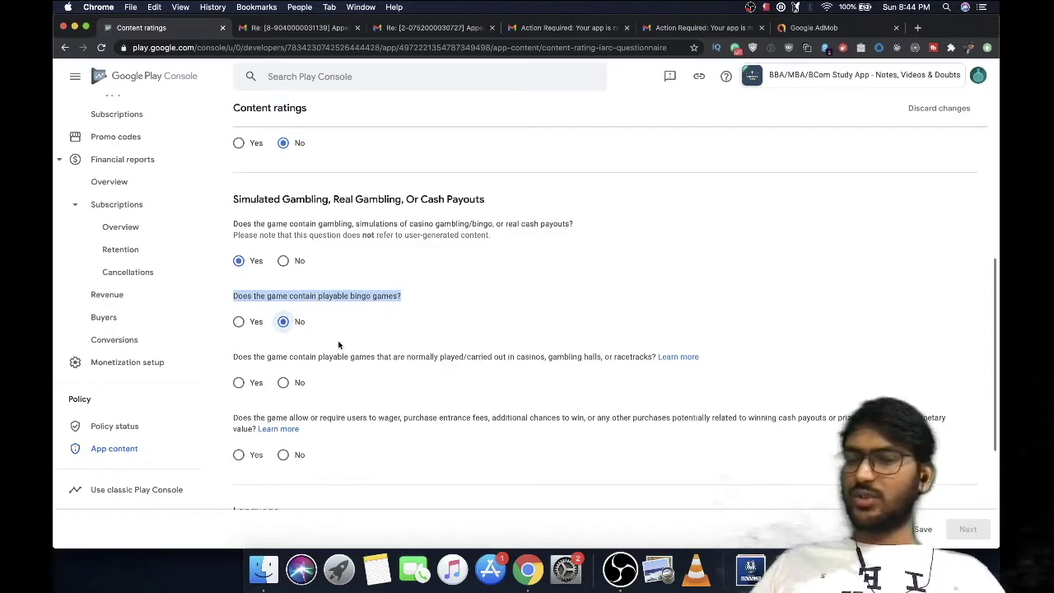
pyautogui.click(283, 336)
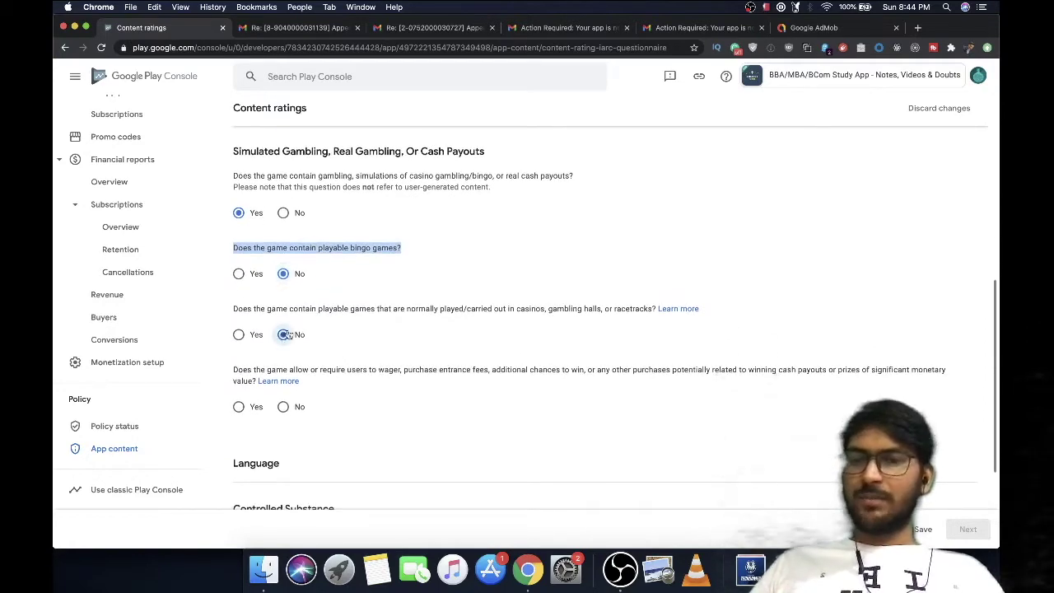
pyautogui.click(416, 326)
pyautogui.scroll(-1, 438, 368)
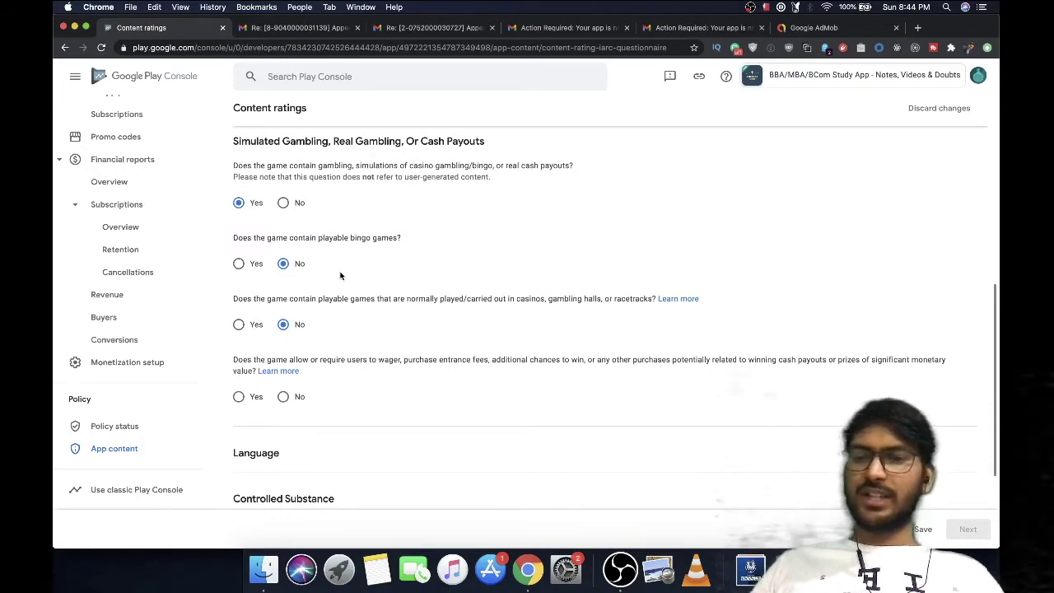
pyautogui.scroll(-3, 350, 331)
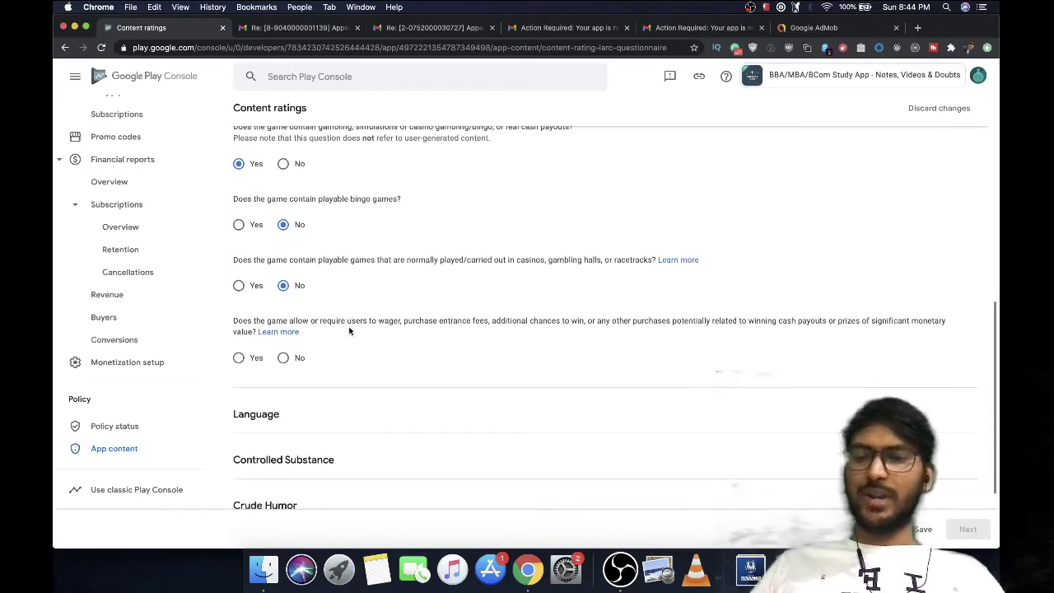
pyautogui.click(294, 356)
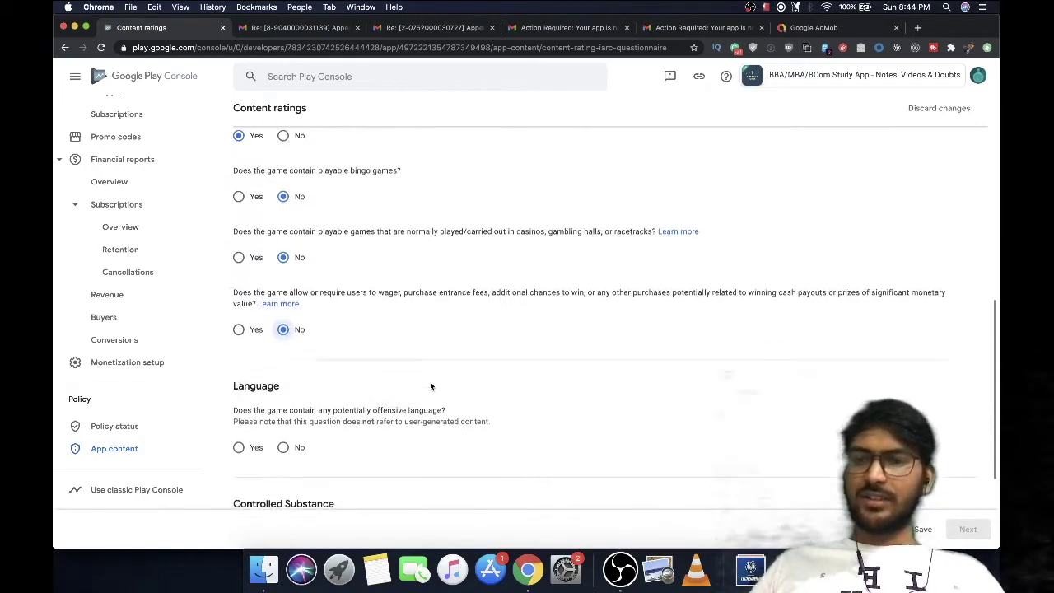
# - Answer No to the Language question on offensive language and the Controlled Substance question on drugs, alcohol or tobacco
pyautogui.scroll(-8, 387, 272)
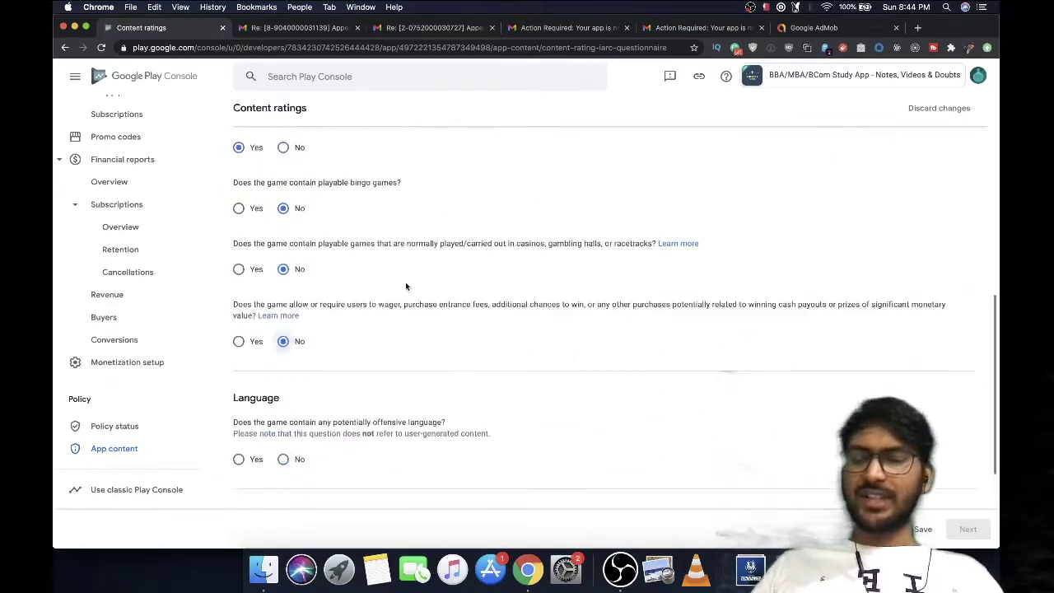
pyautogui.click(283, 376)
pyautogui.scroll(-4, 285, 384)
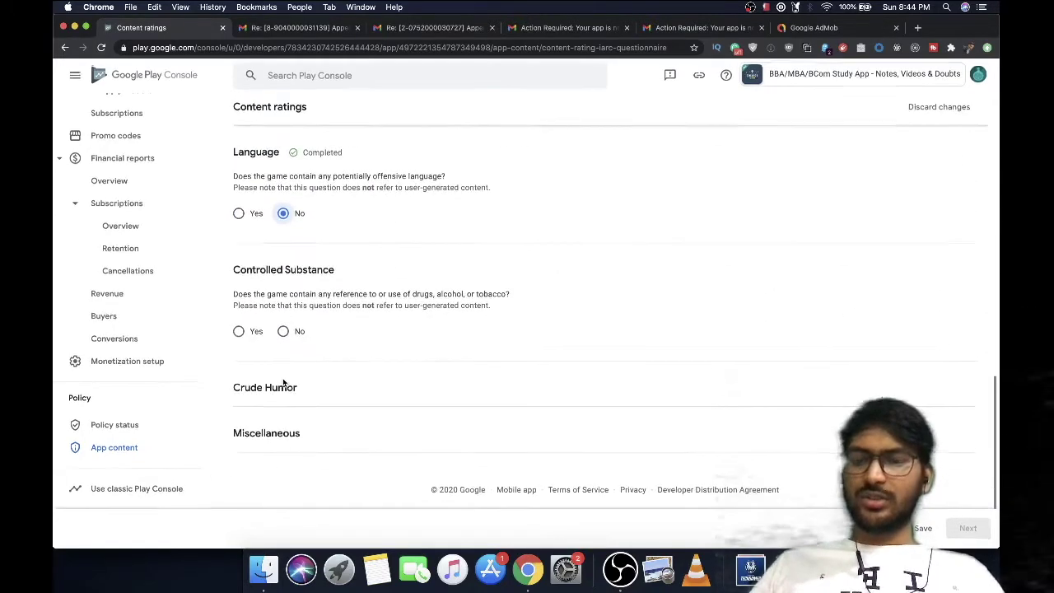
pyautogui.click(283, 332)
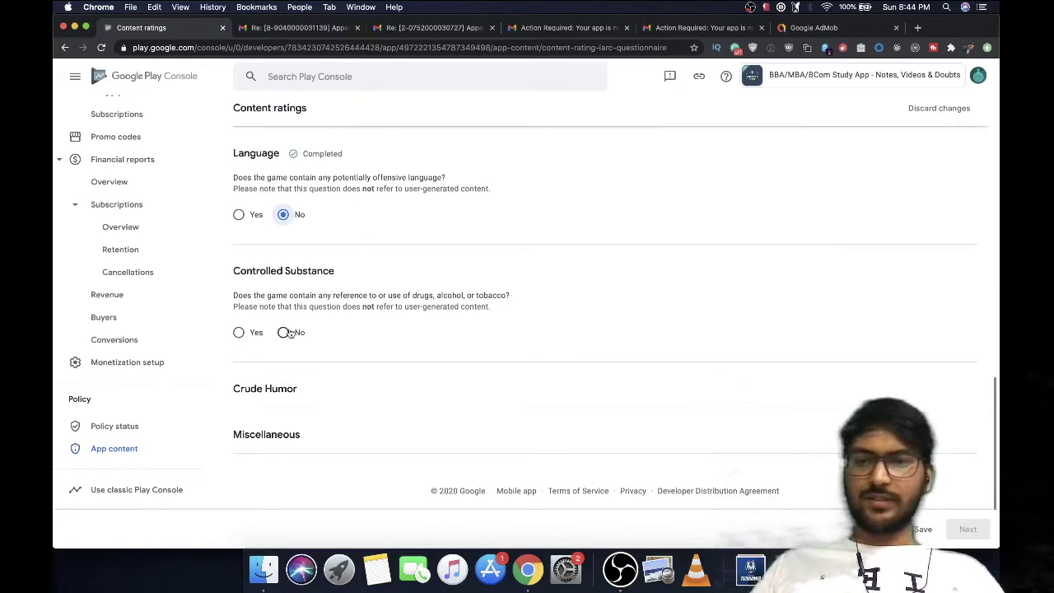
# - Examine the issue statement about the Inappropriate Ads policy in the rejection email in Gmail
pyautogui.scroll(2, 649, 336)
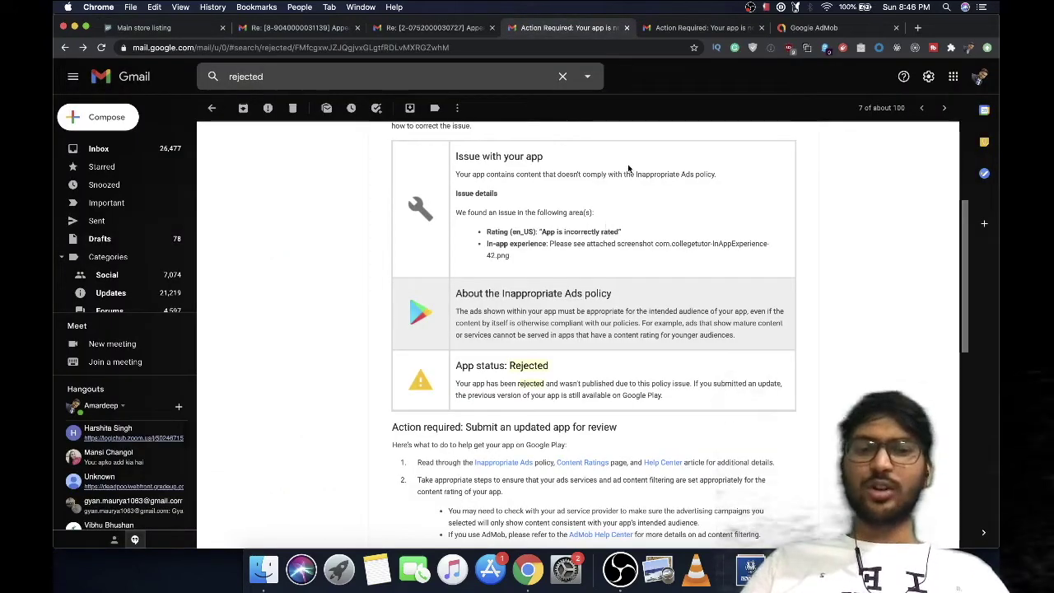
pyautogui.doubleClick(652, 174)
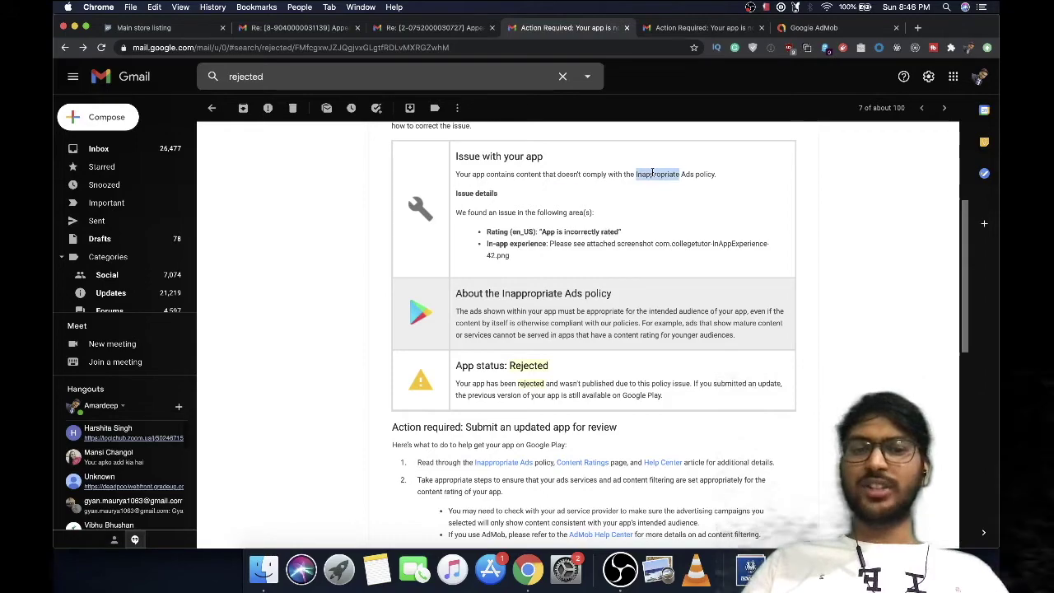
pyautogui.tripleClick(651, 173)
# - Open the other rejection email about popular brands and high risk of abuse, and read its issue details and affected area
pyautogui.click(694, 27)
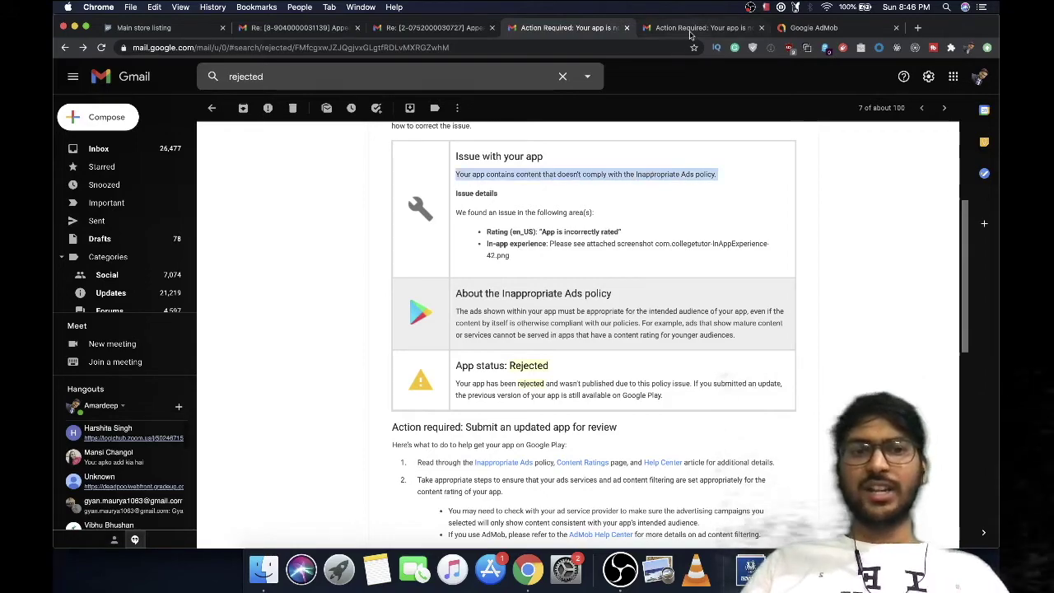
pyautogui.scroll(-6, 535, 396)
pyautogui.scroll(5, 579, 399)
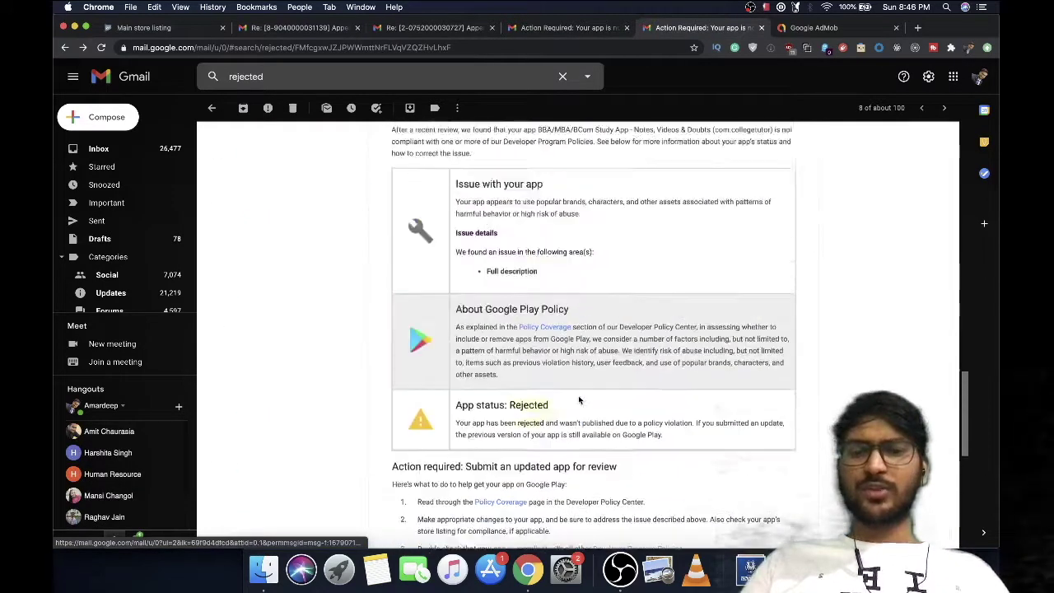
pyautogui.scroll(1, 530, 371)
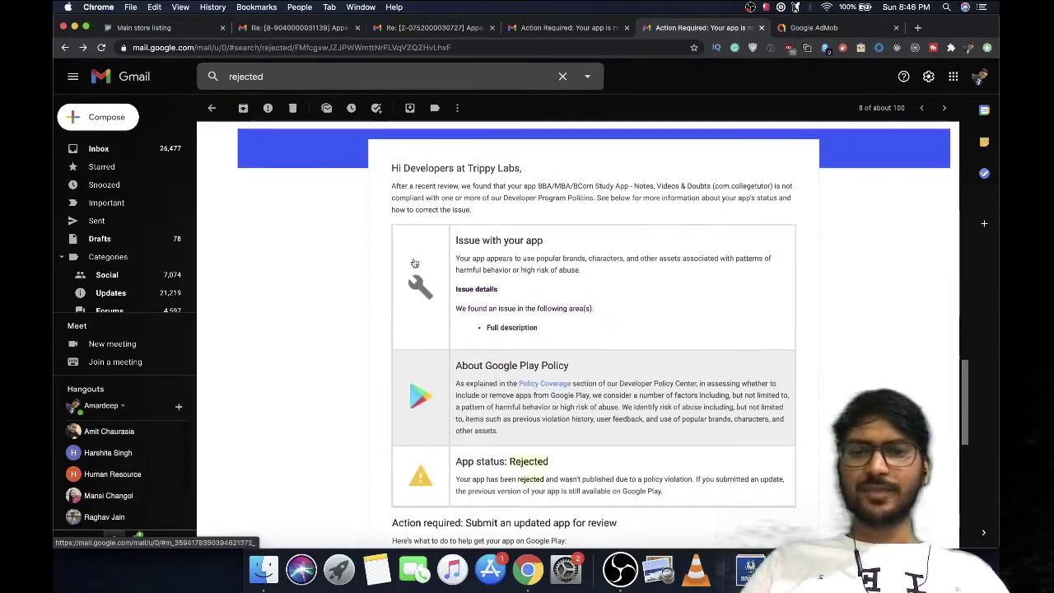
pyautogui.tripleClick(400, 186)
pyautogui.click(574, 296)
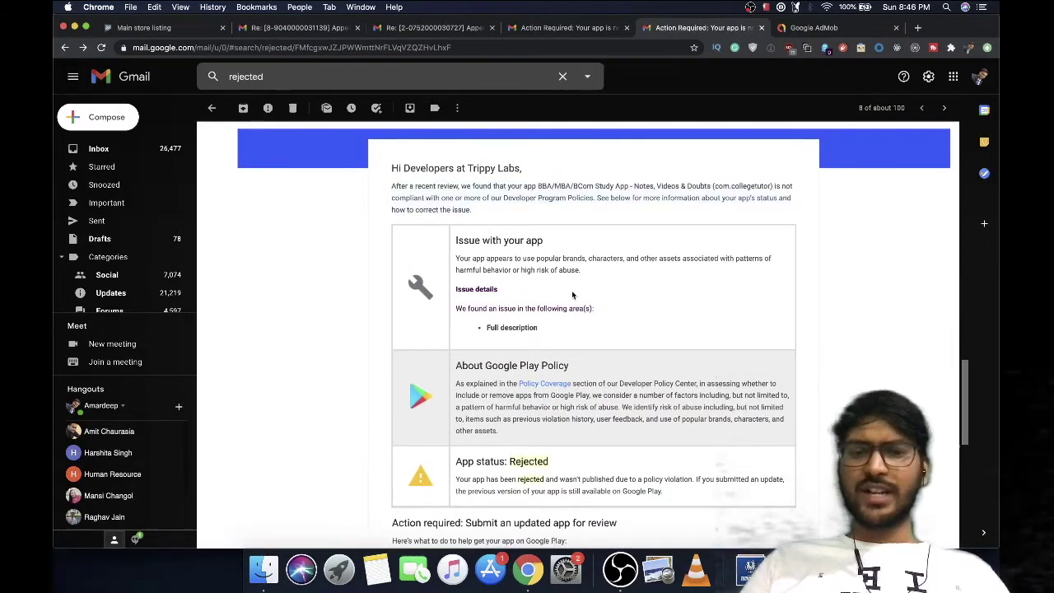
pyautogui.tripleClick(496, 308)
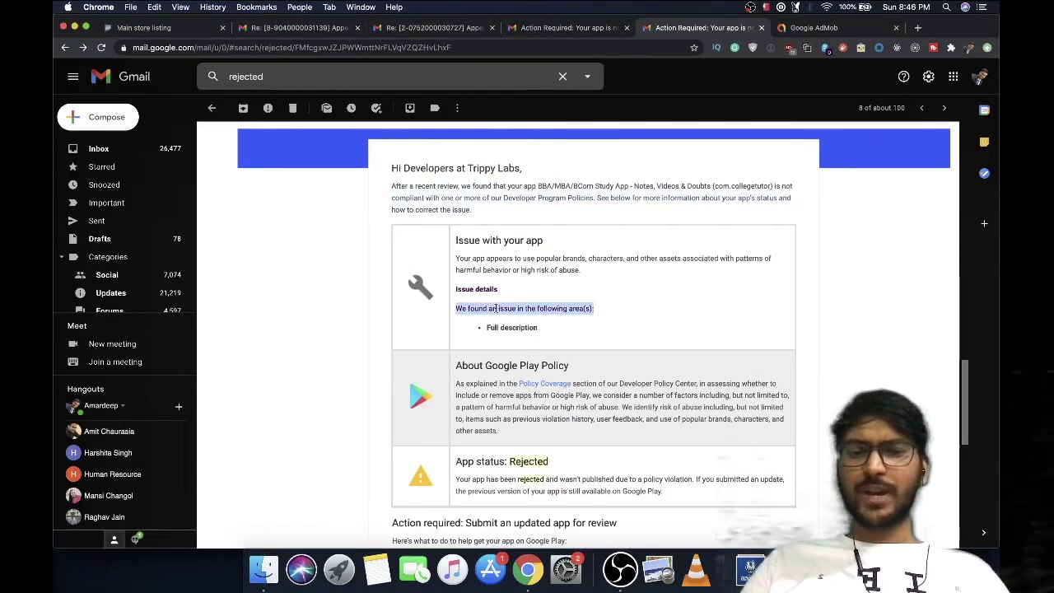
pyautogui.click(517, 323)
pyautogui.tripleClick(518, 327)
pyautogui.click(517, 325)
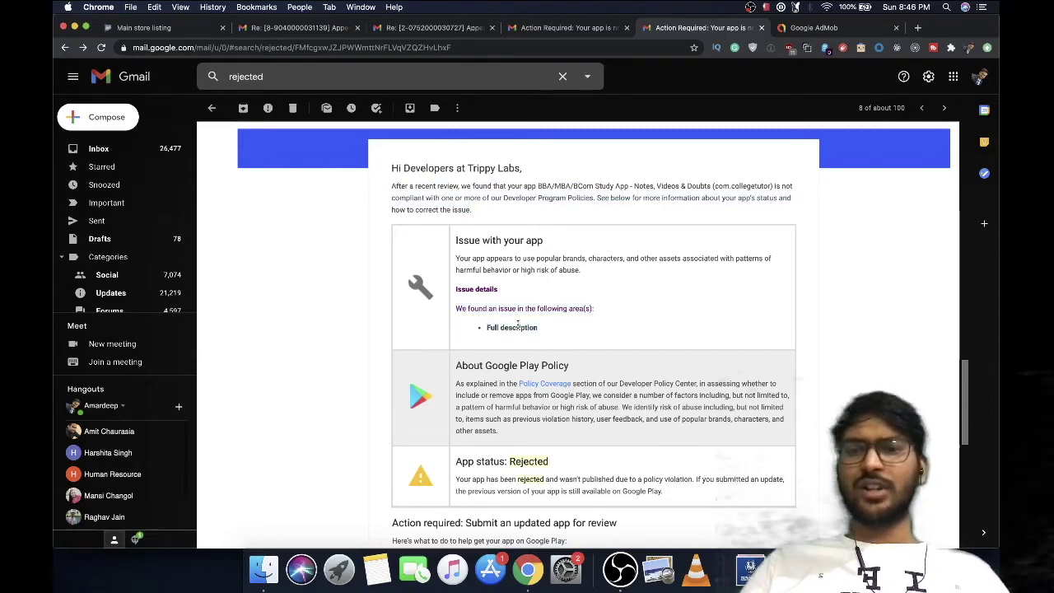
# - Glance at the main store listing in Play Console, and return to the rejection email to reread its full description issue
pyautogui.click(165, 28)
pyautogui.click(642, 27)
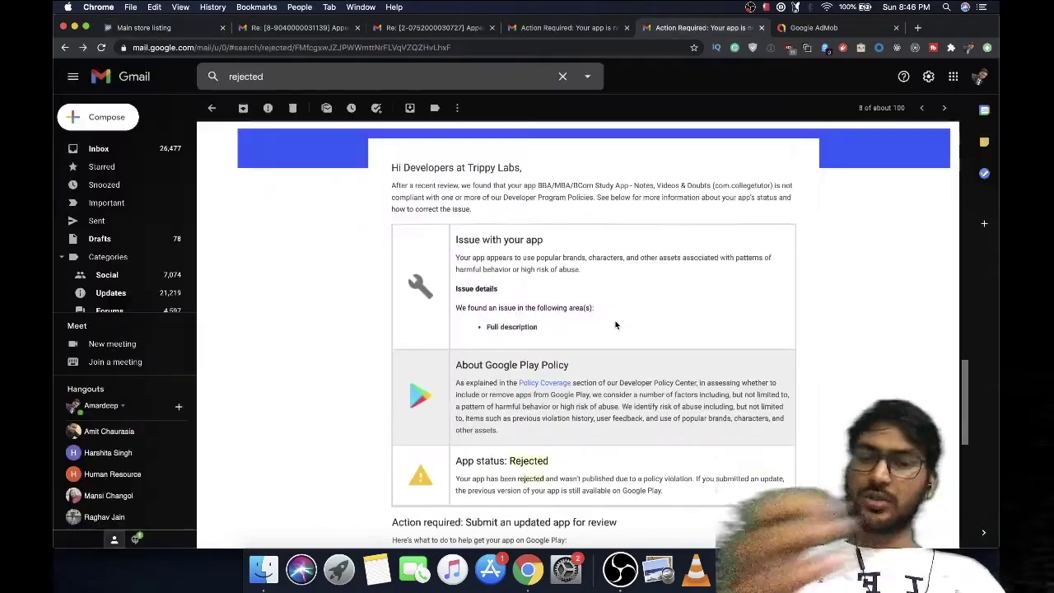
pyautogui.scroll(-2, 512, 294)
pyautogui.tripleClick(512, 285)
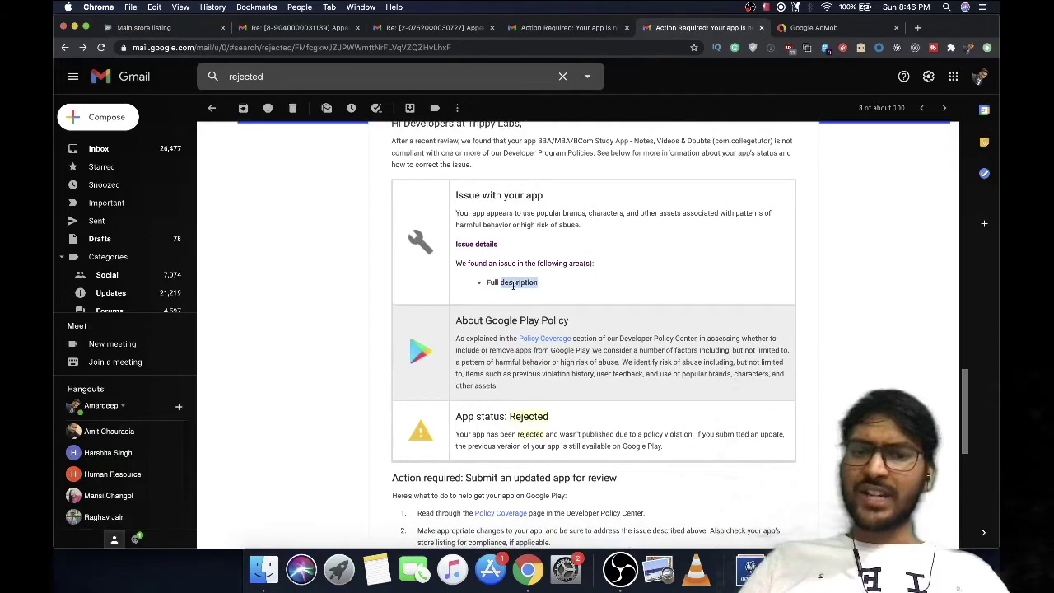
pyautogui.scroll(5, 574, 294)
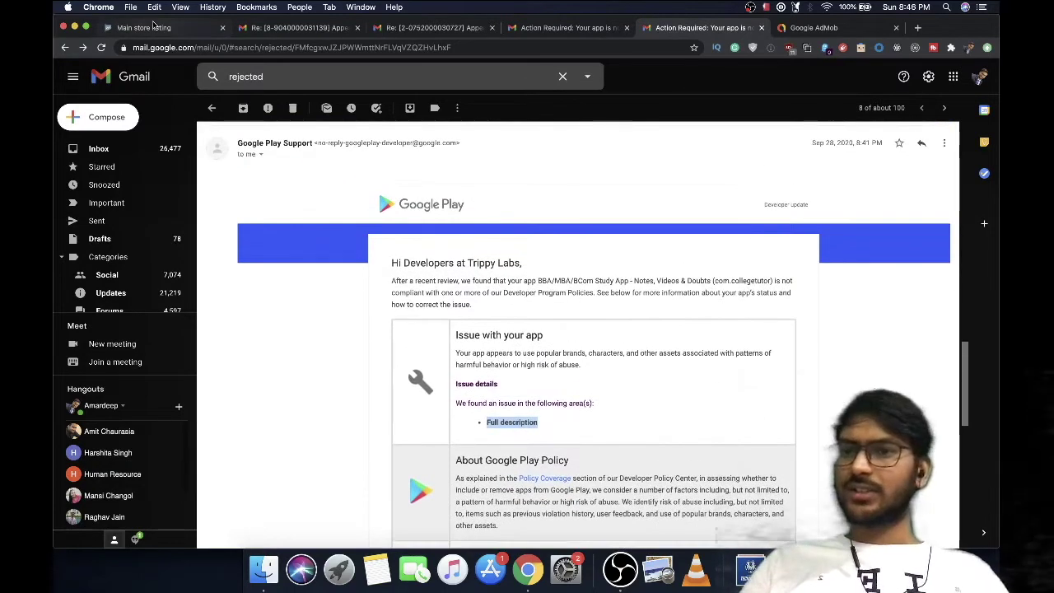
# - Revisit the Play Console main store listing and the AdMob sensitive category blocks, and return to the rejection emails in Gmail
pyautogui.click(156, 26)
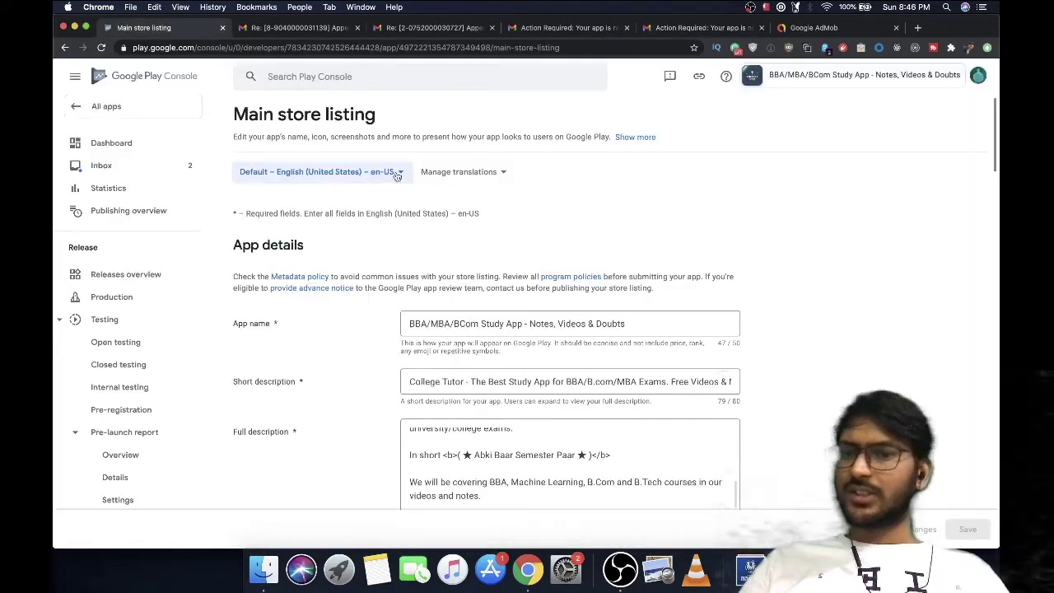
pyautogui.click(589, 29)
pyautogui.click(853, 29)
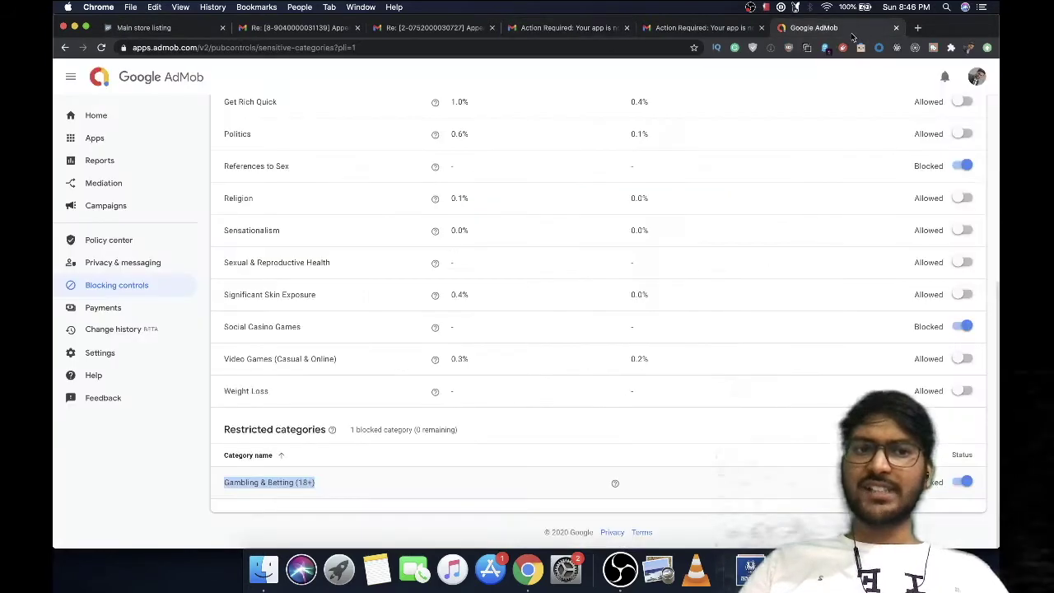
pyautogui.click(587, 29)
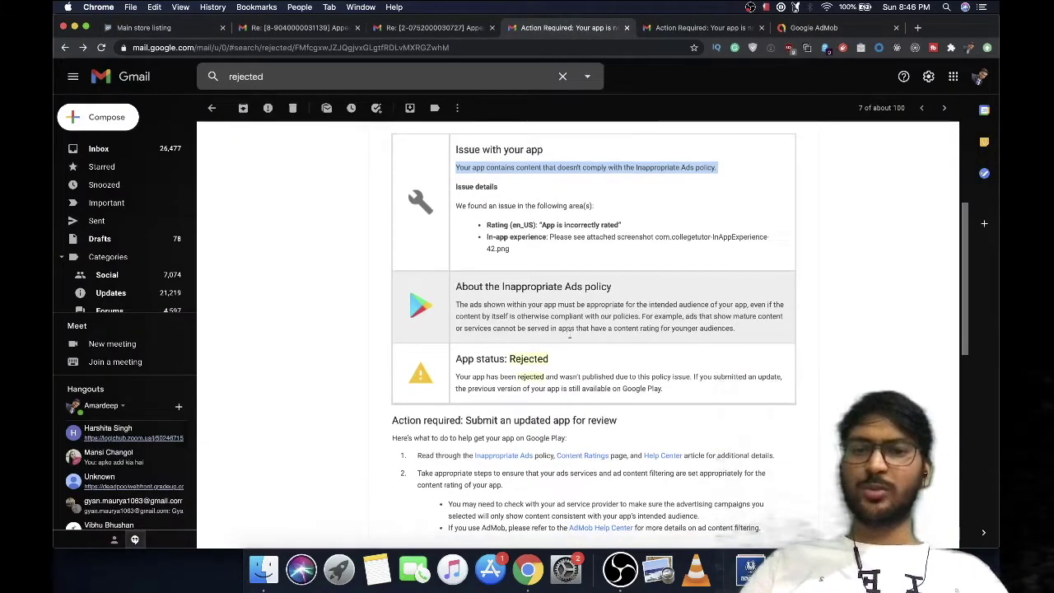
pyautogui.hotkey('ctrl', 'Tab')
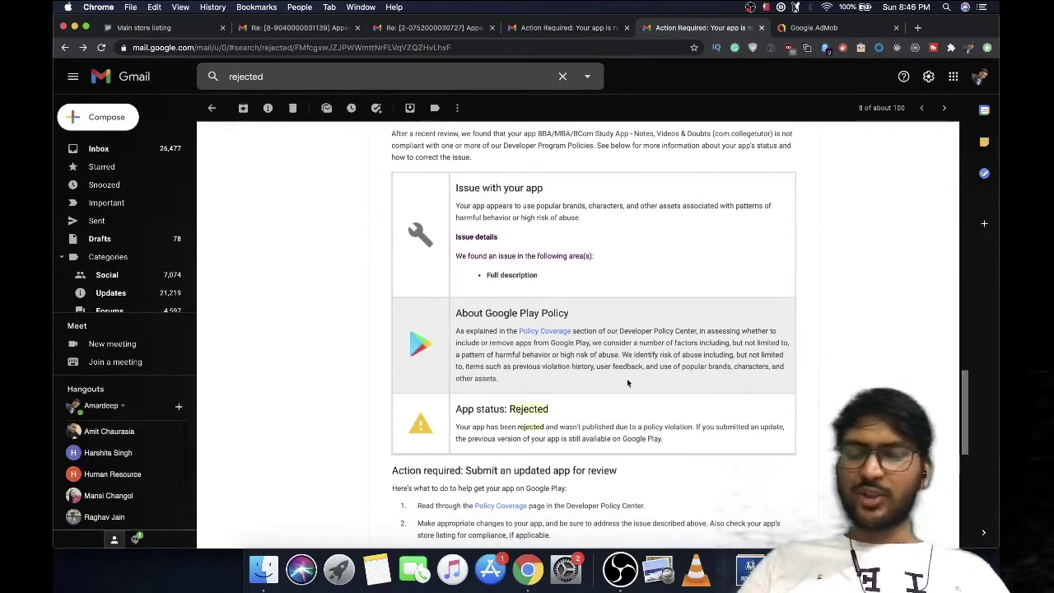
# - Look through the rejection thread for its attached app screenshot, and reread the issue area listed under Issue details
pyautogui.scroll(-2, 635, 374)
pyautogui.scroll(-10, 610, 403)
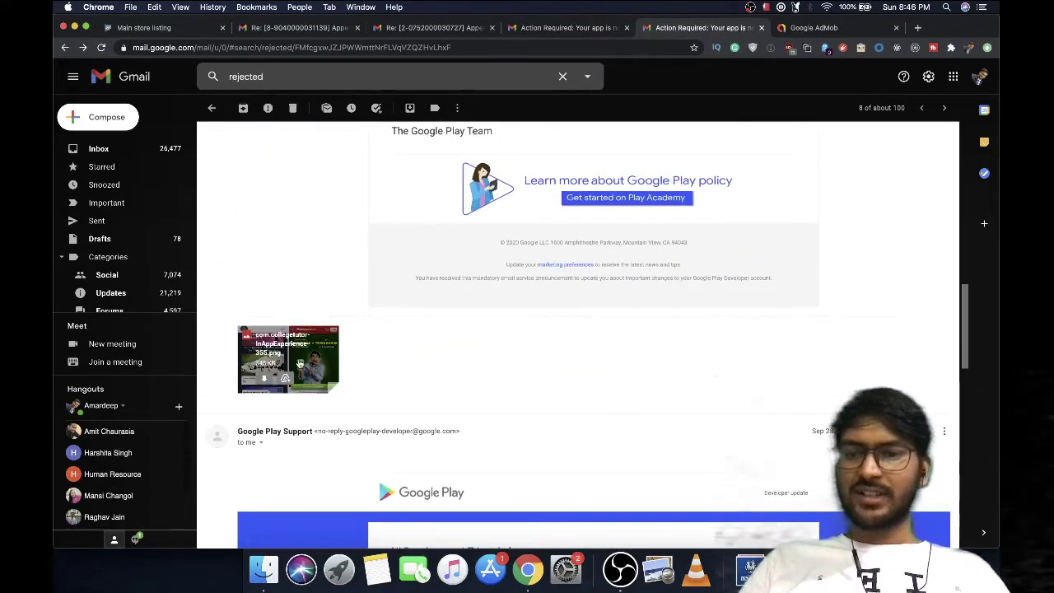
pyautogui.scroll(-2, 533, 453)
pyautogui.scroll(-10, 533, 453)
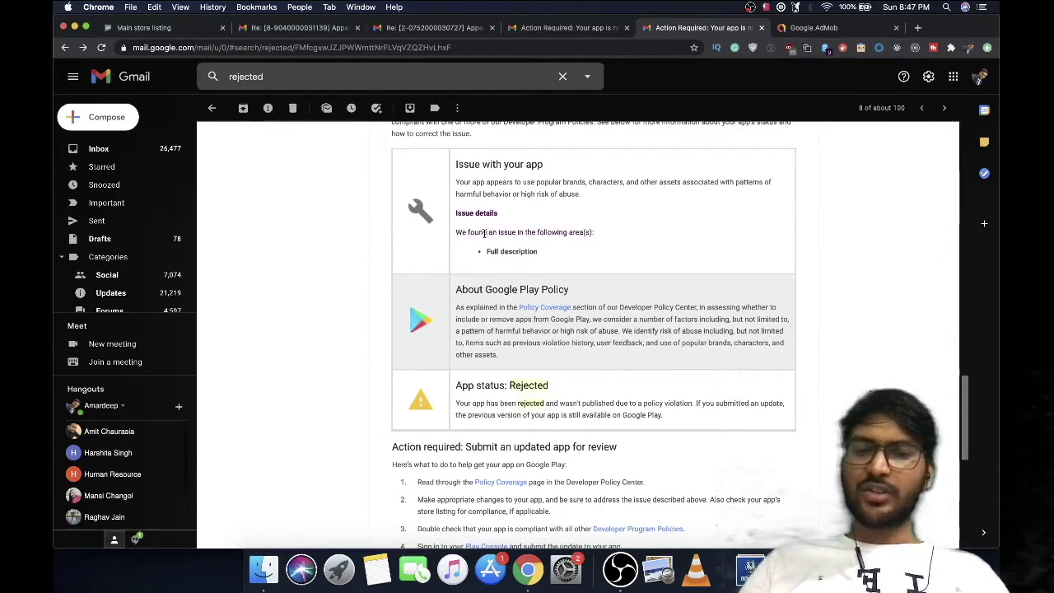
pyautogui.tripleClick(493, 236)
pyautogui.tripleClick(500, 249)
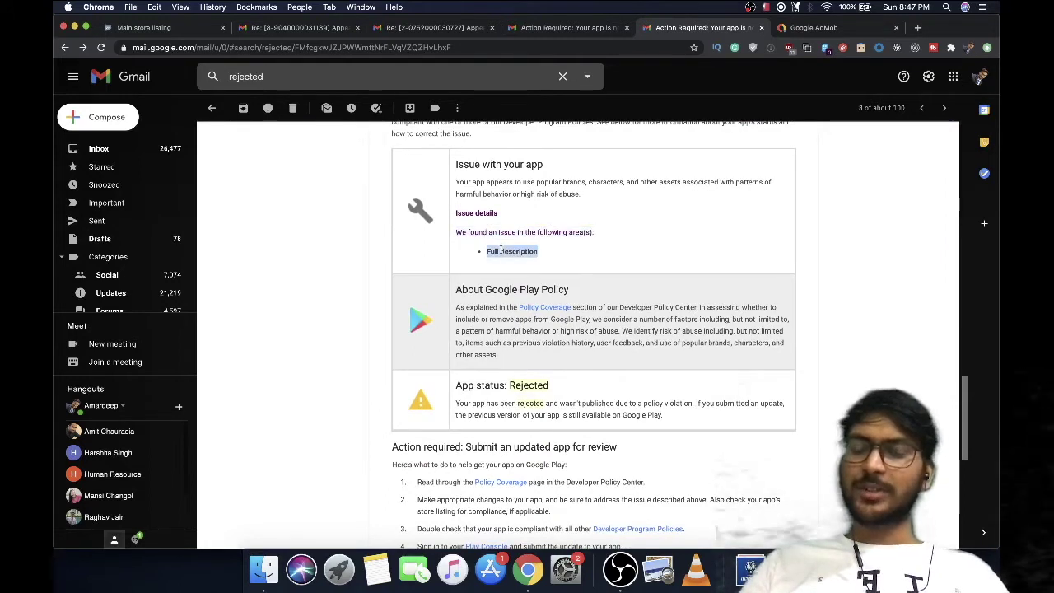
pyautogui.click(553, 263)
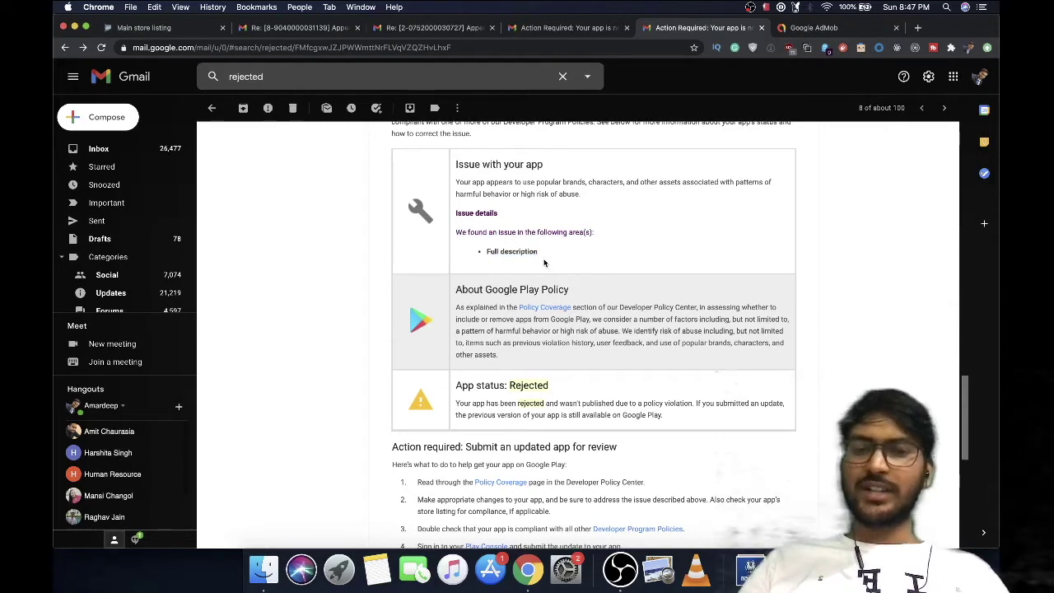
# - Read the About Google Play Policy paragraph in the rejection email, focusing on the phrase "previous violation history"
pyautogui.tripleClick(644, 333)
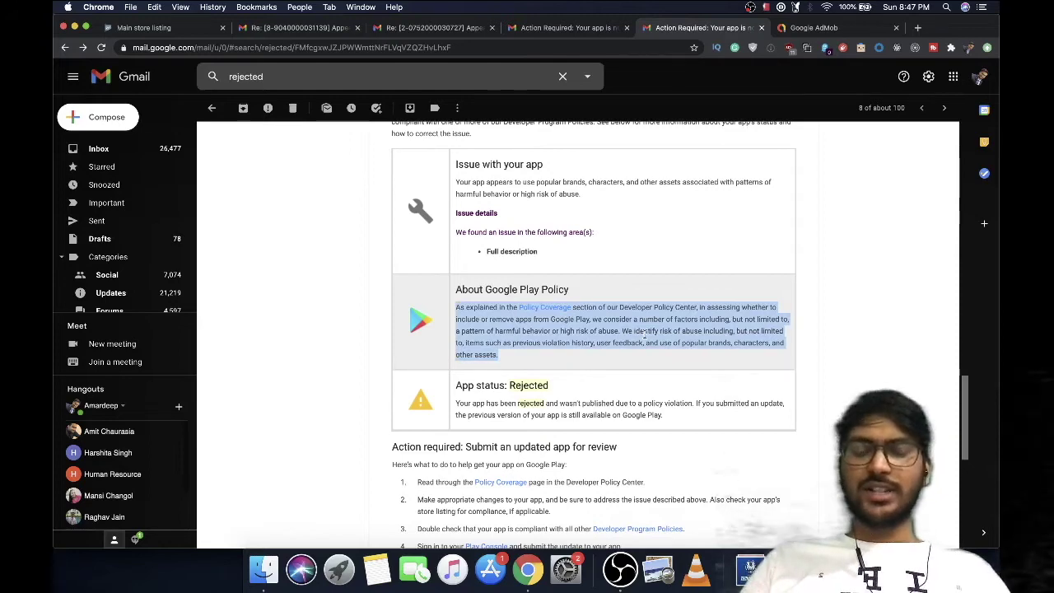
pyautogui.scroll(-2, 645, 333)
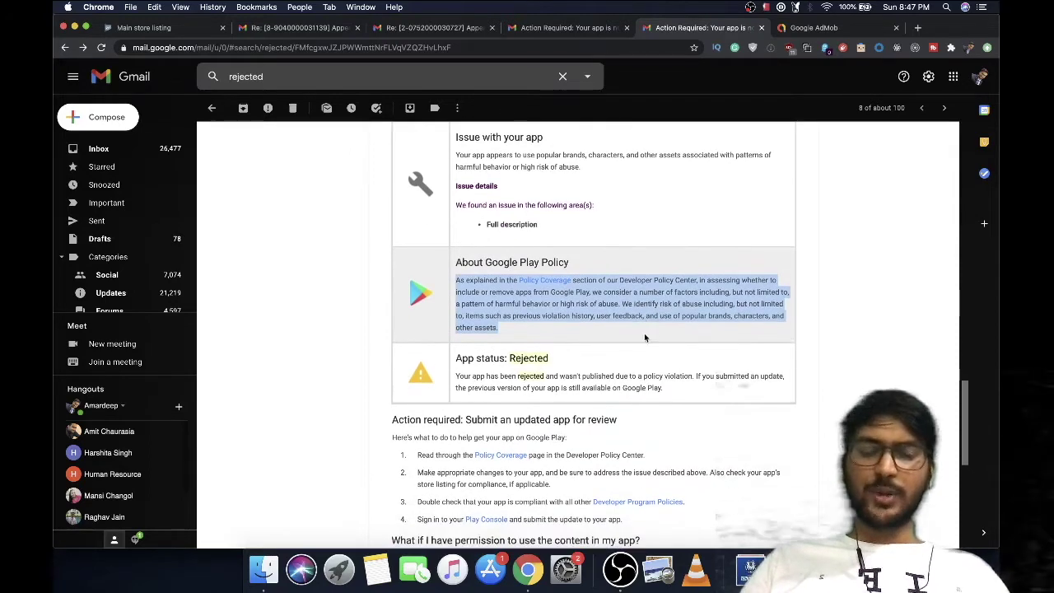
pyautogui.click(633, 316)
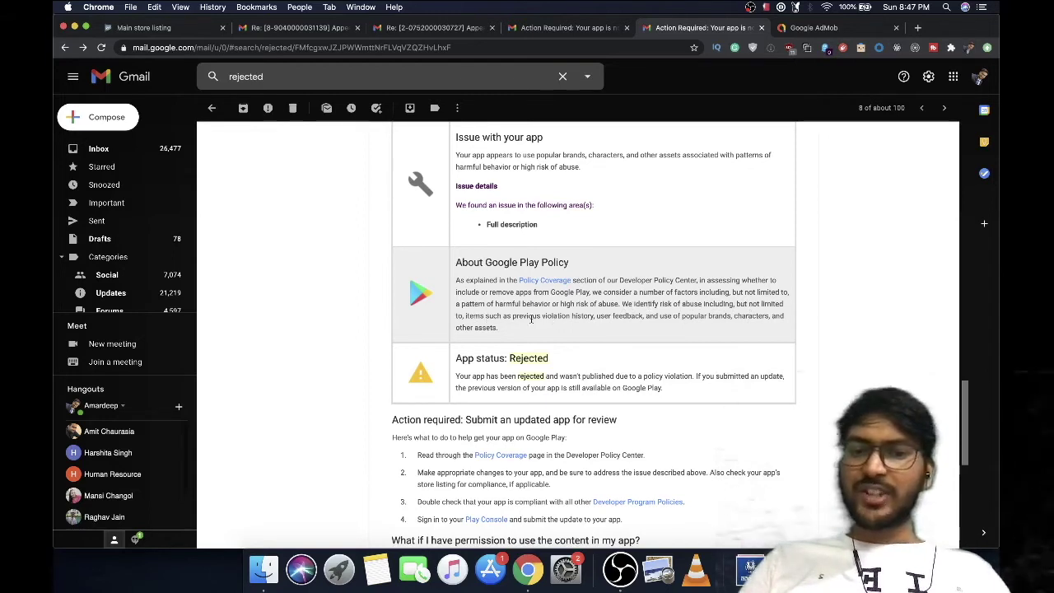
pyautogui.moveTo(514, 317); pyautogui.dragTo(595, 320)
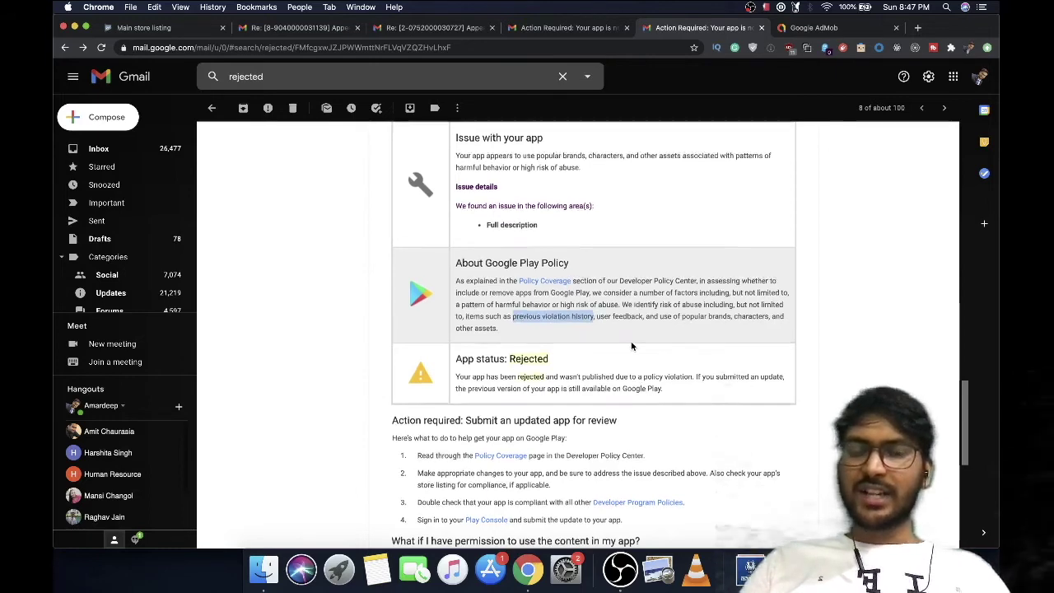
pyautogui.scroll(2, 632, 346)
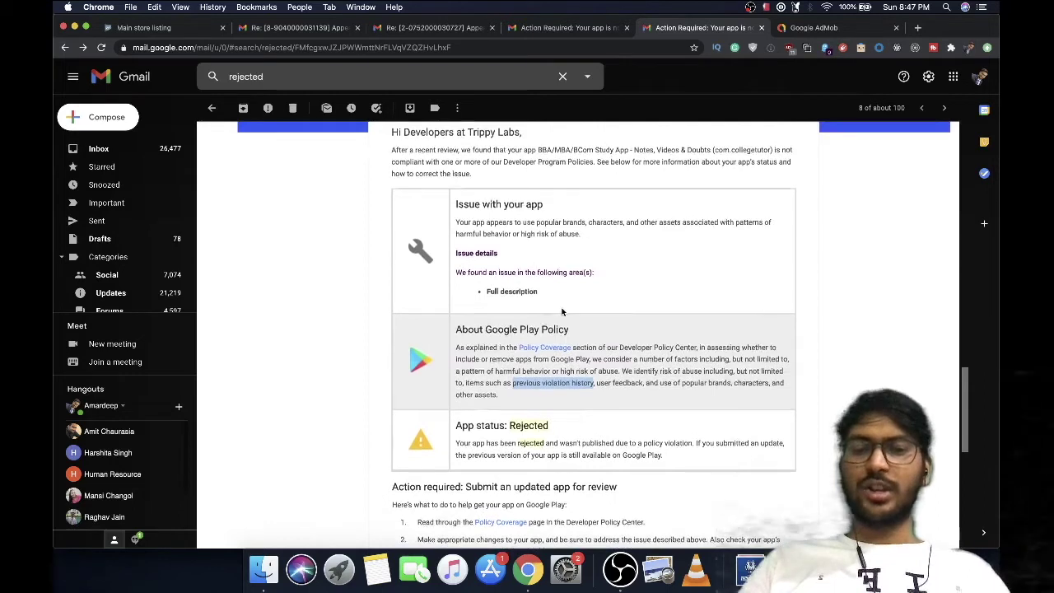
pyautogui.scroll(1, 626, 280)
pyautogui.click(660, 238)
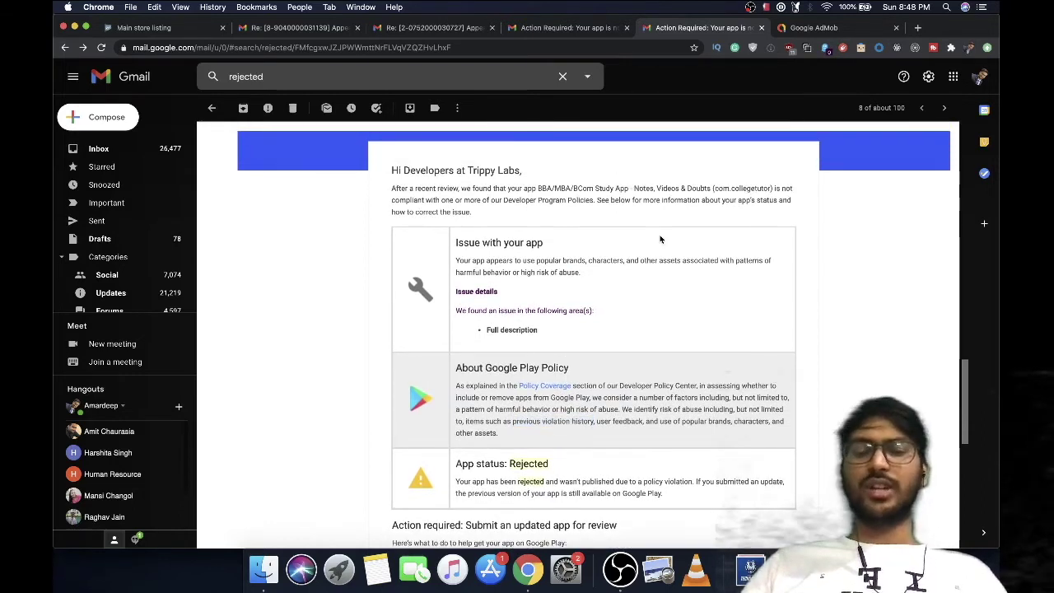